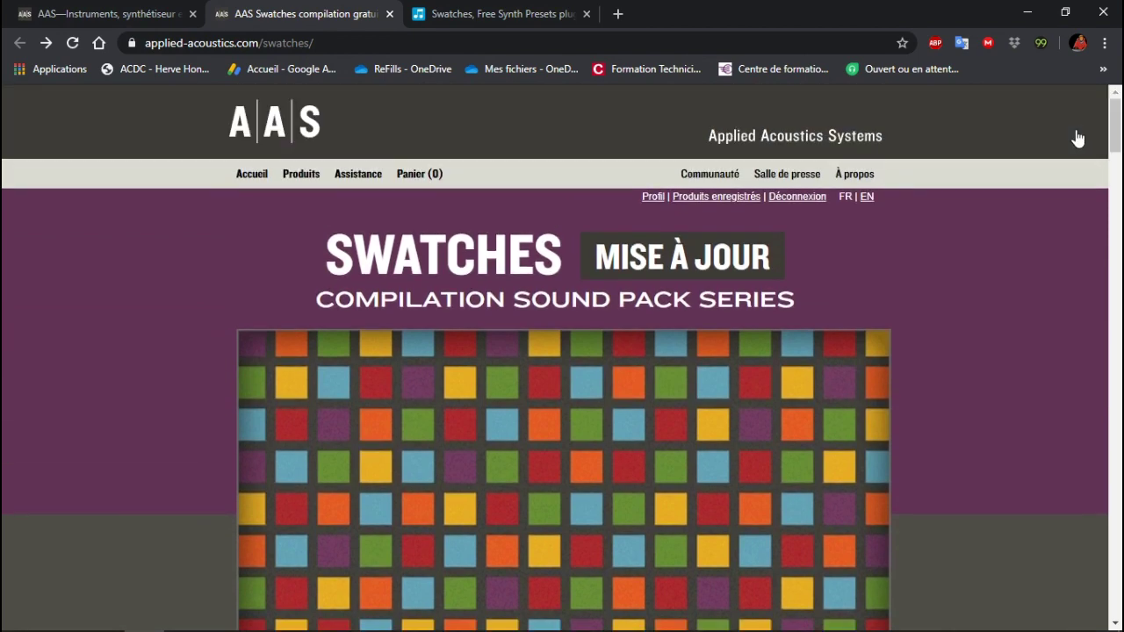
Step: Review the Plugin Boutique product page for Swatches and its list of presets by sound bank
{"action": "left_click", "coordinate": [529, 15]}
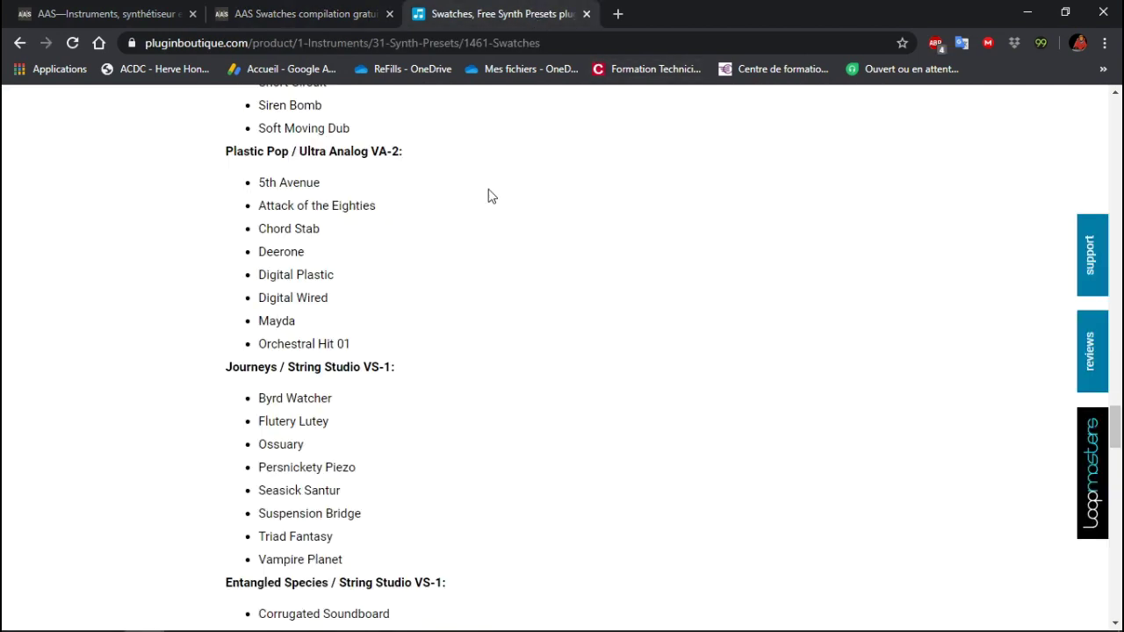
{"action": "left_click_drag", "start_coordinate": [1114, 439], "coordinate": [1113, 114]}
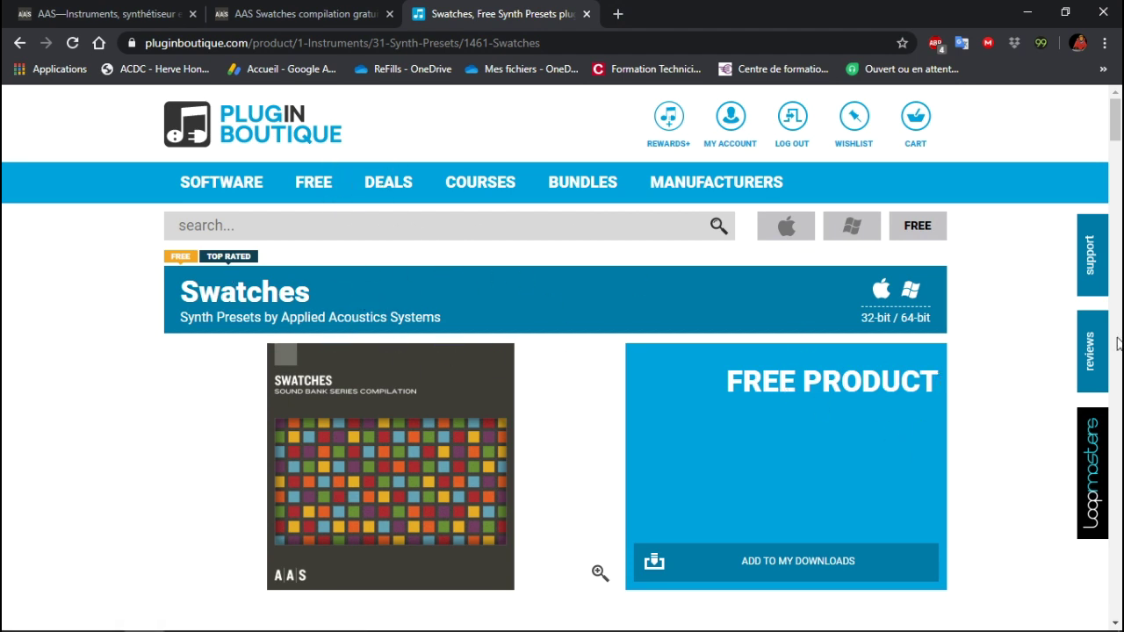
{"action": "scroll", "coordinate": [1120, 168], "scroll_direction": "down", "scroll_amount": 4}
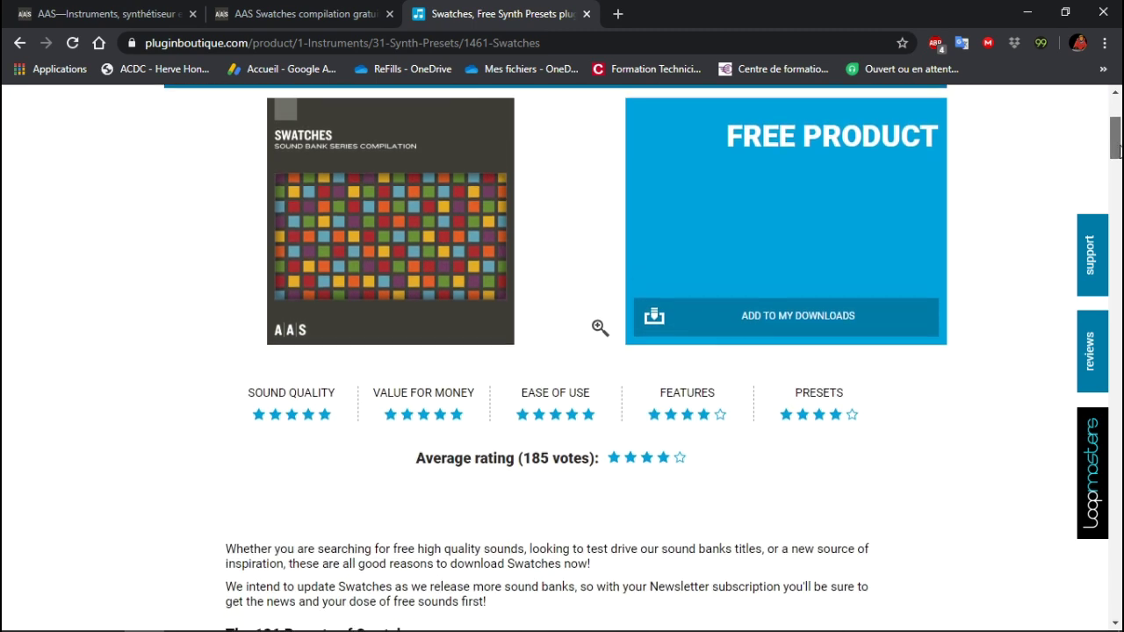
{"action": "scroll", "coordinate": [562, 358], "scroll_direction": "down", "scroll_amount": 5}
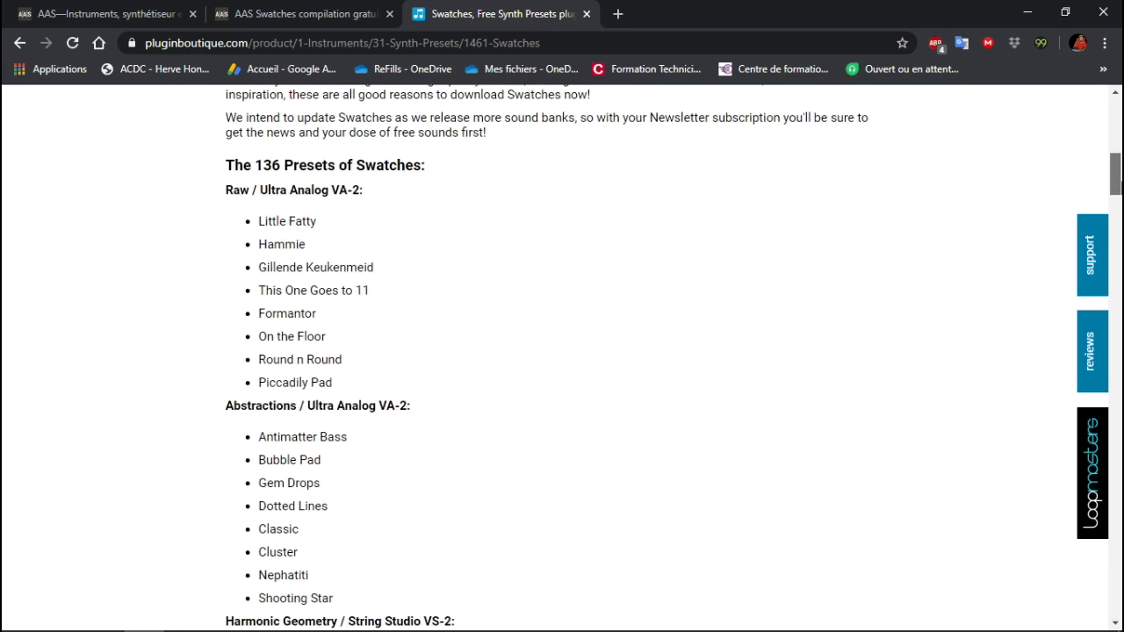
{"action": "scroll", "coordinate": [562, 358], "scroll_direction": "down", "scroll_amount": 7}
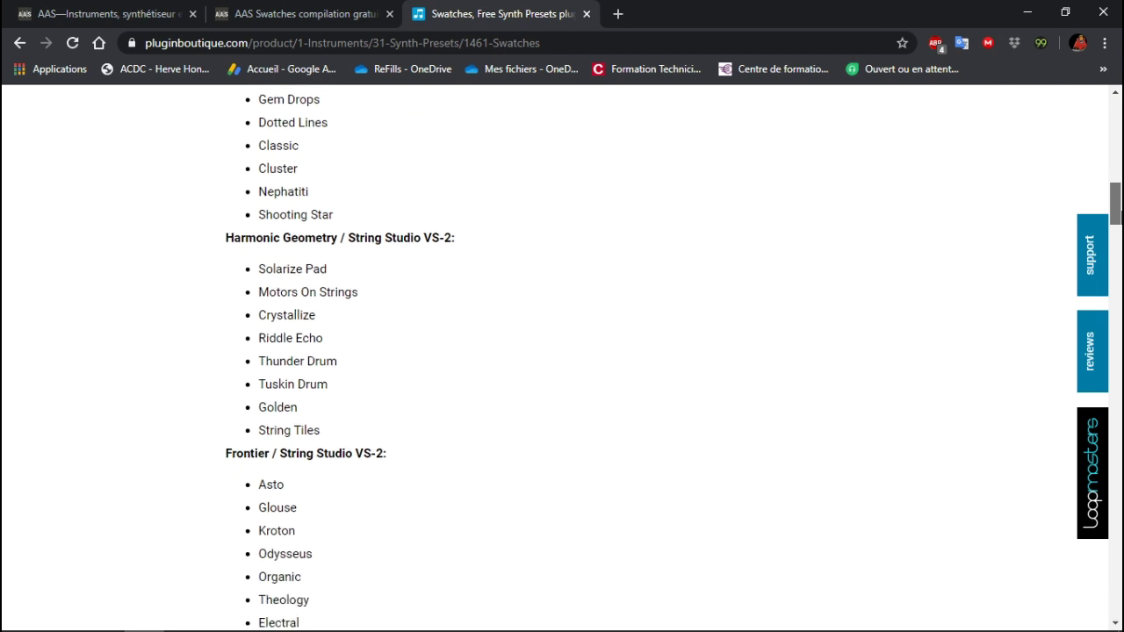
{"action": "scroll", "coordinate": [562, 358], "scroll_direction": "down", "scroll_amount": 8}
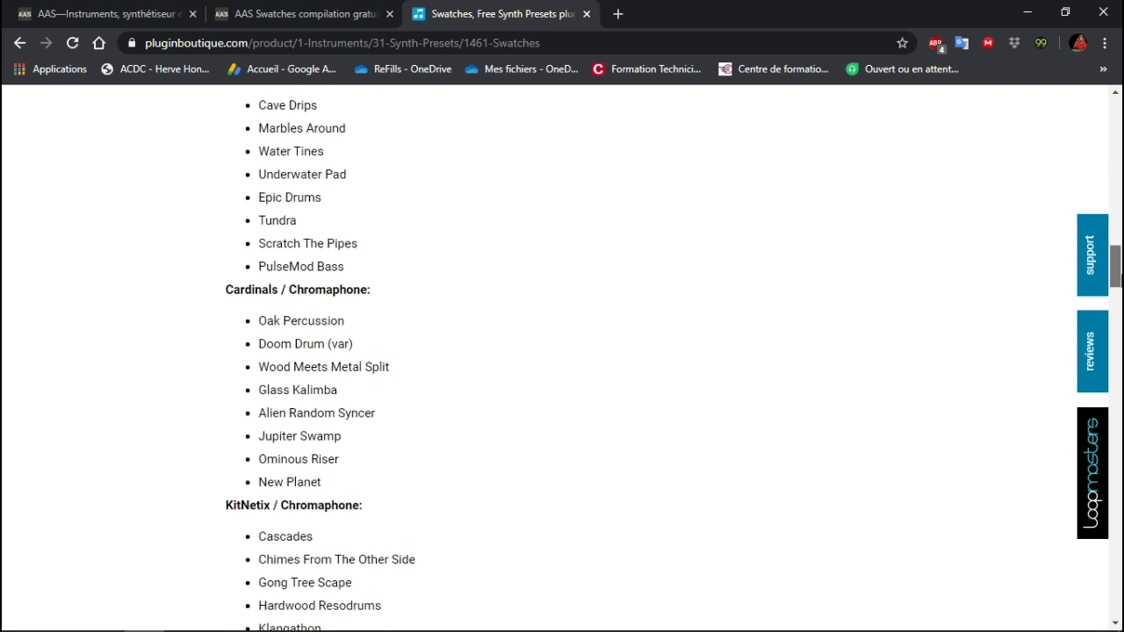
{"action": "scroll", "coordinate": [562, 358], "scroll_direction": "down", "scroll_amount": 5}
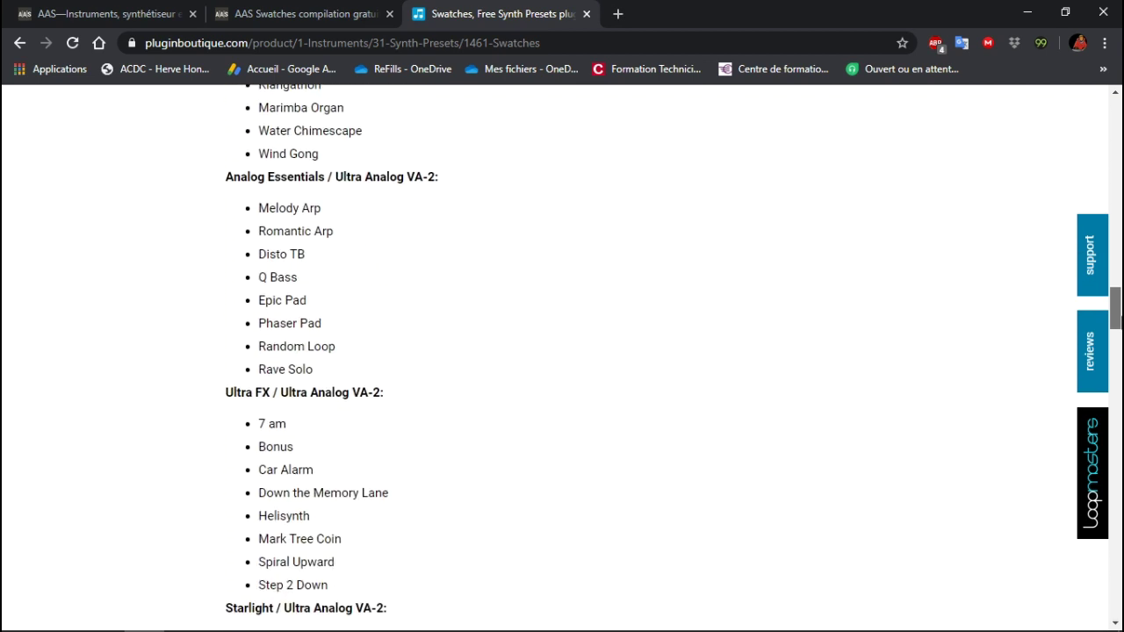
{"action": "scroll", "coordinate": [562, 358], "scroll_direction": "down", "scroll_amount": 3}
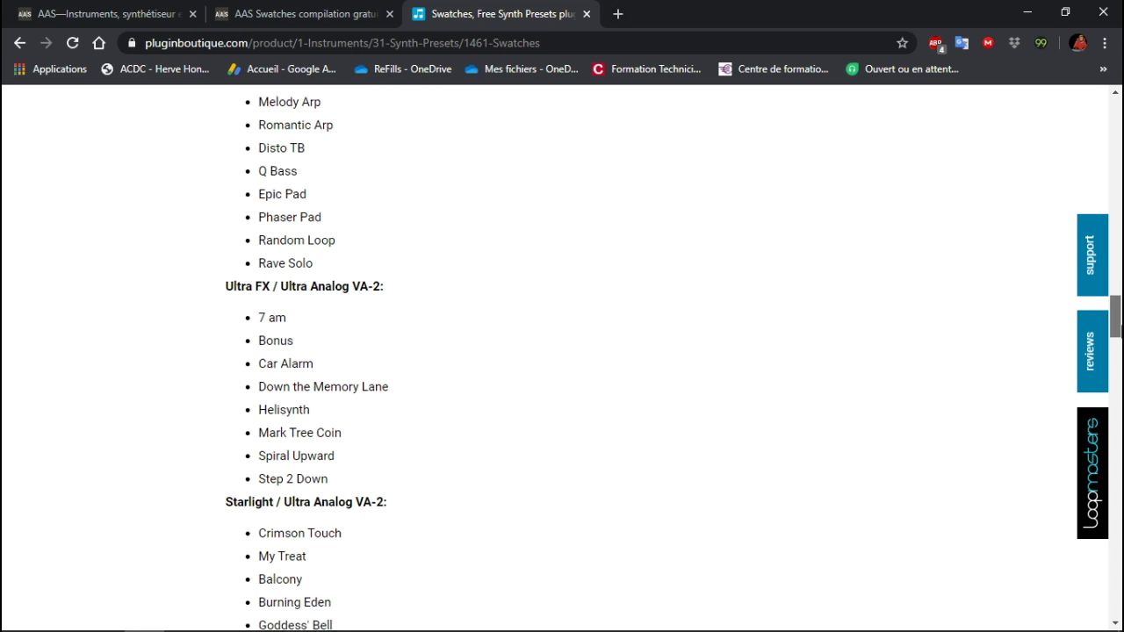
{"action": "scroll", "coordinate": [562, 358], "scroll_direction": "down", "scroll_amount": 2}
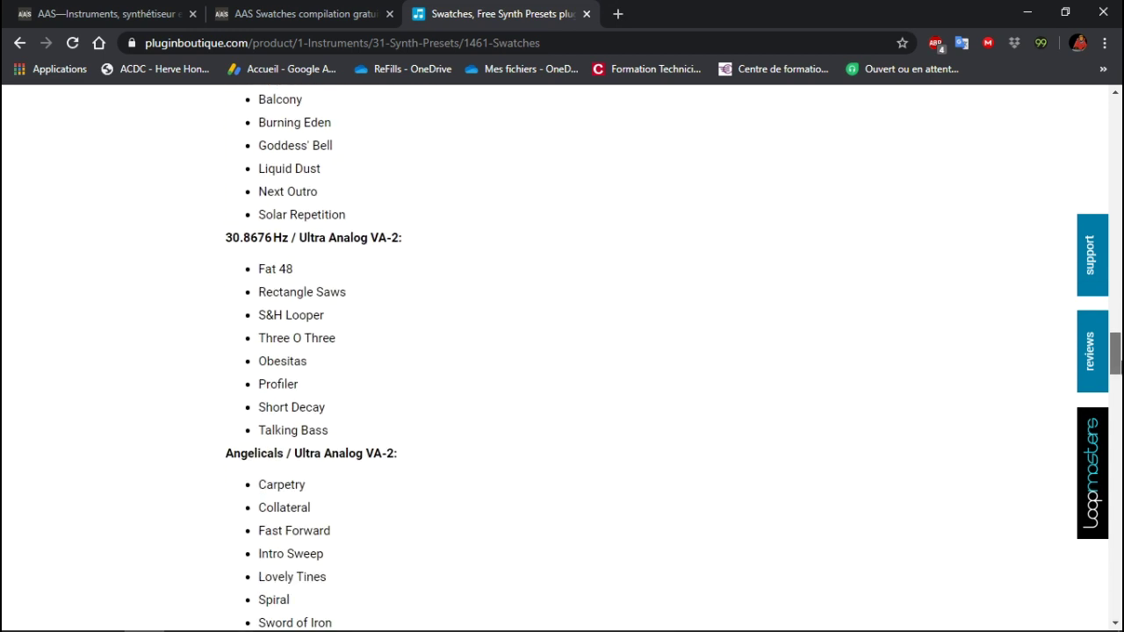
{"action": "scroll", "coordinate": [562, 358], "scroll_direction": "up", "scroll_amount": 1}
{"action": "left_click_drag", "start_coordinate": [1117, 367], "coordinate": [1110, 119]}
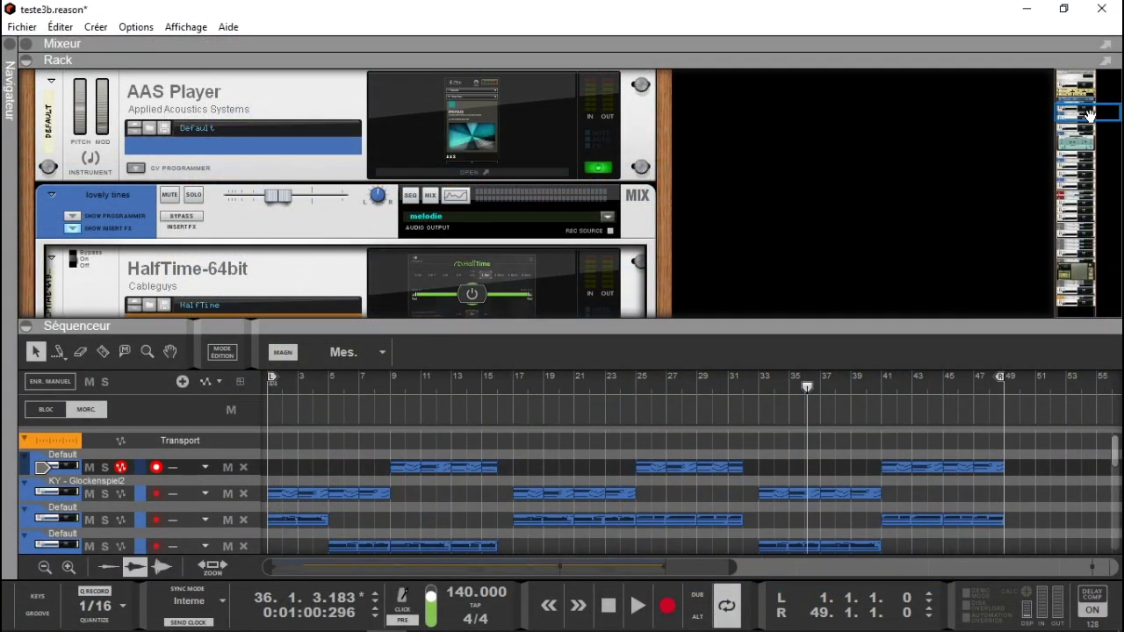
Step: Switch to Reason and open the AAS Player window for the first melody track, the china king instrument
{"action": "left_click_drag", "start_coordinate": [1089, 116], "coordinate": [1089, 108]}
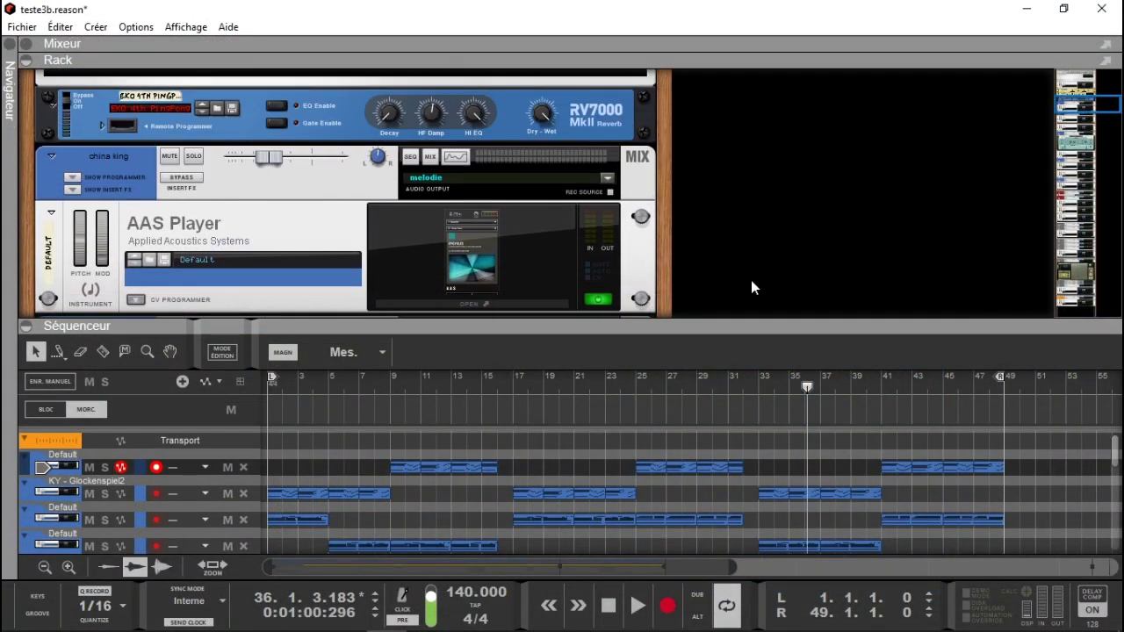
{"action": "left_click", "coordinate": [61, 474]}
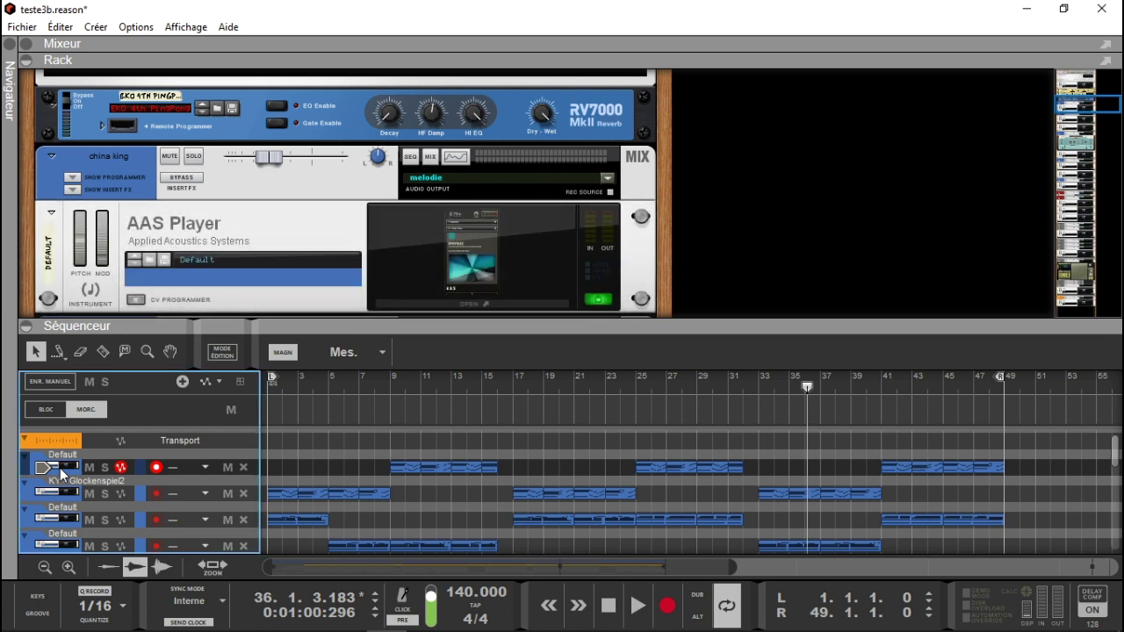
{"action": "left_click", "coordinate": [405, 305]}
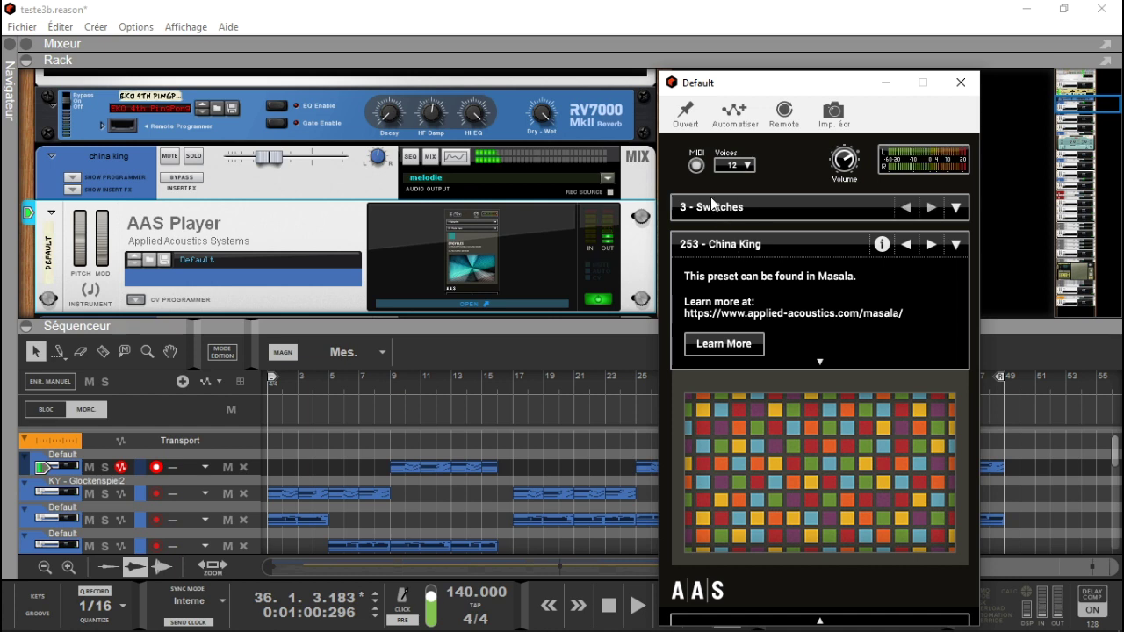
Step: Check the presets loaded in the AAS Players of the KY - Glockenspiel2 track and the Default track directly below it
{"action": "left_click", "coordinate": [58, 517]}
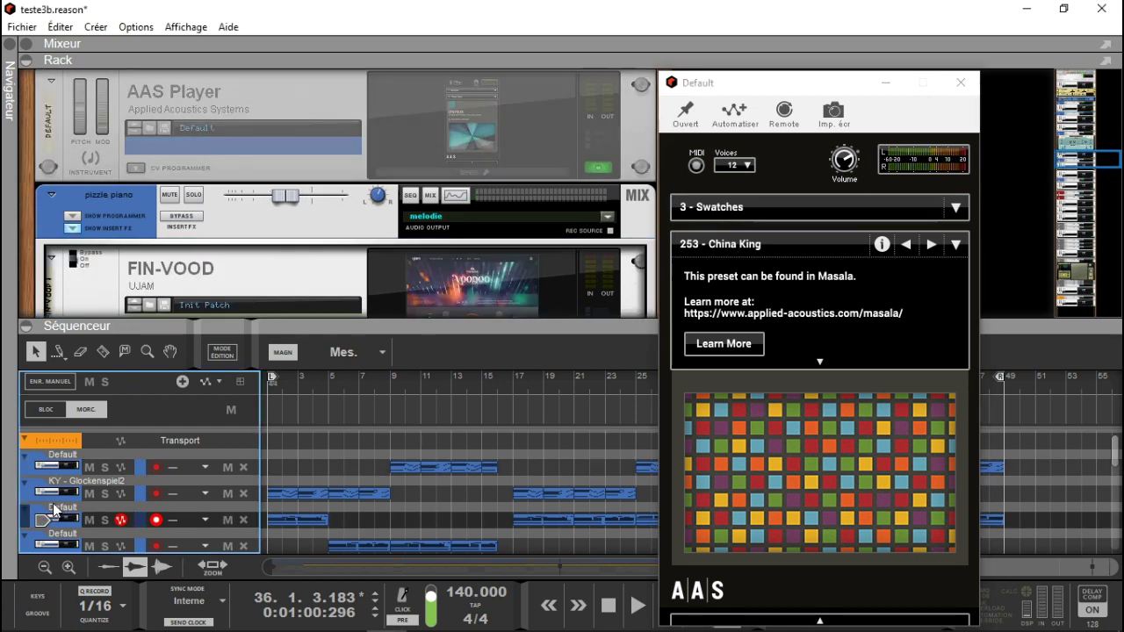
{"action": "left_click", "coordinate": [78, 505]}
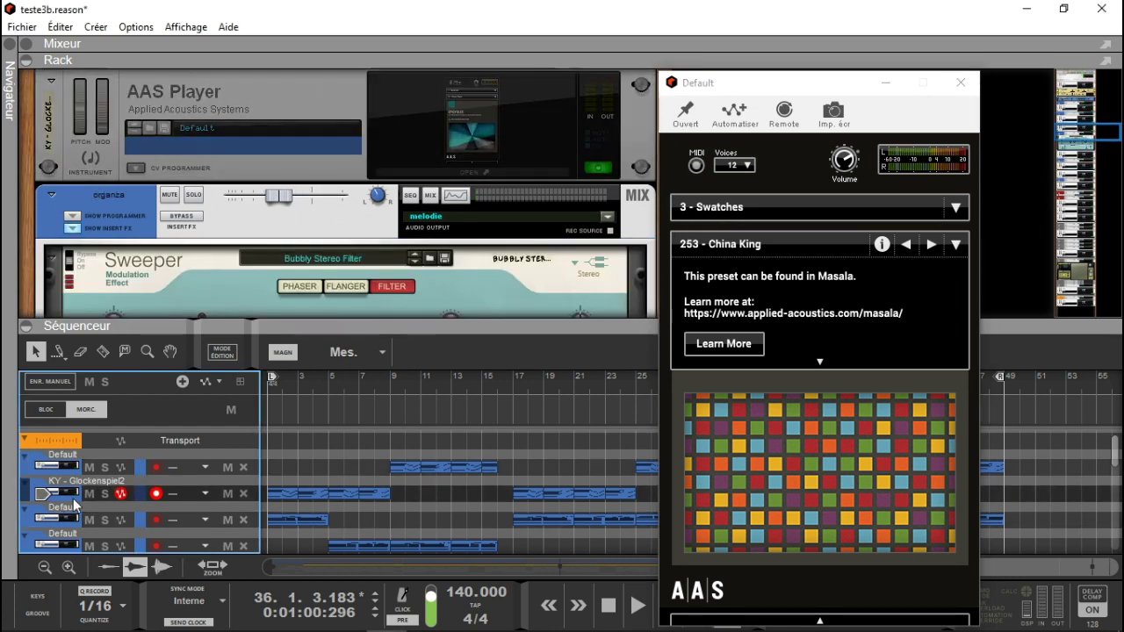
{"action": "left_click", "coordinate": [502, 127]}
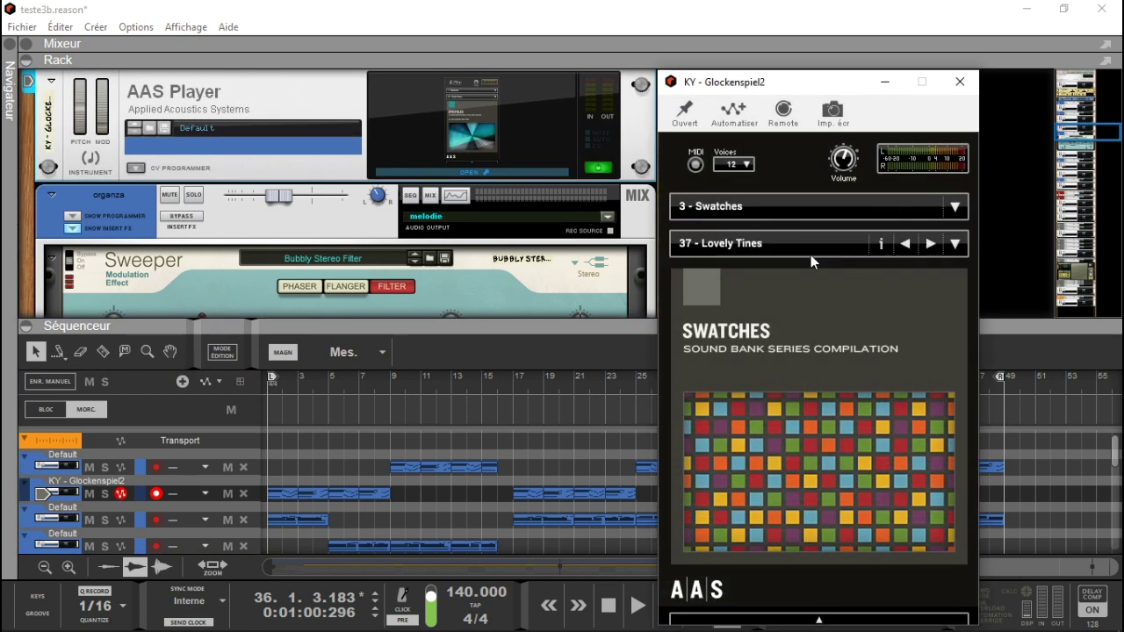
{"action": "mouse_move", "coordinate": [708, 251]}
{"action": "left_click", "coordinate": [58, 525]}
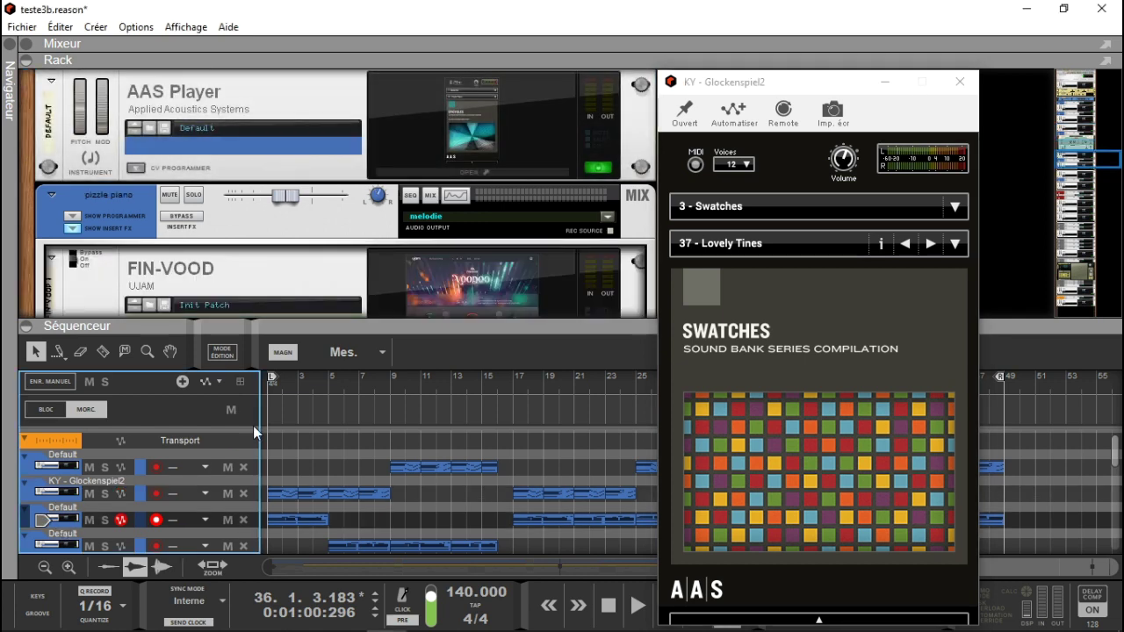
{"action": "left_click", "coordinate": [476, 175]}
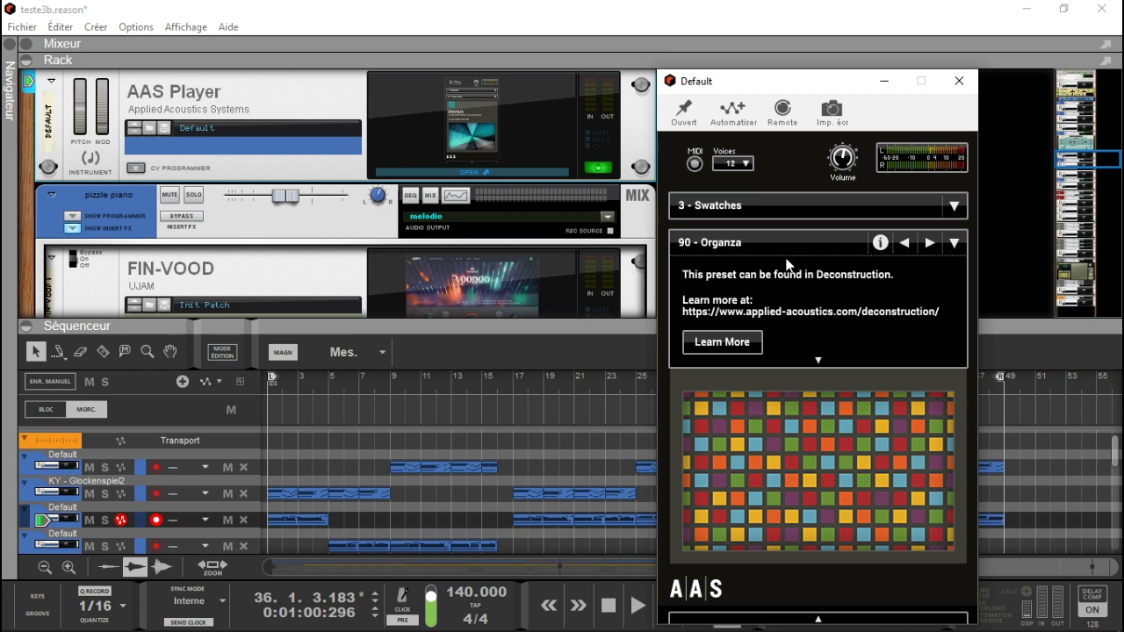
Step: Check the preset loaded in the fourth melody track's AAS Player and close its plugin window
{"action": "left_click", "coordinate": [29, 548]}
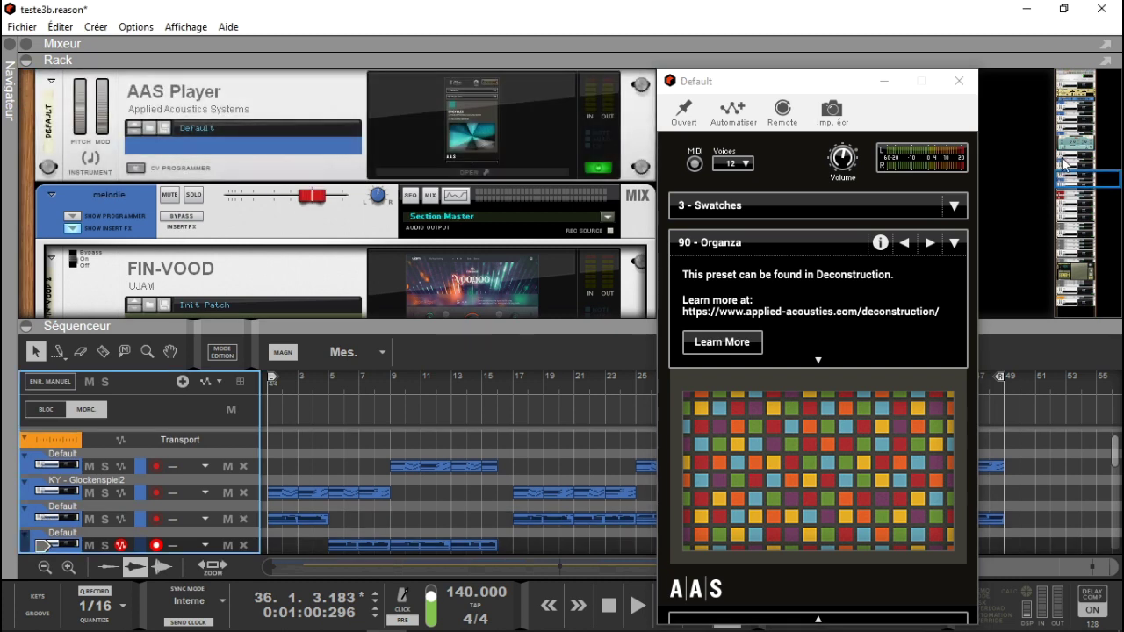
{"action": "left_click_drag", "start_coordinate": [1072, 179], "coordinate": [1079, 187]}
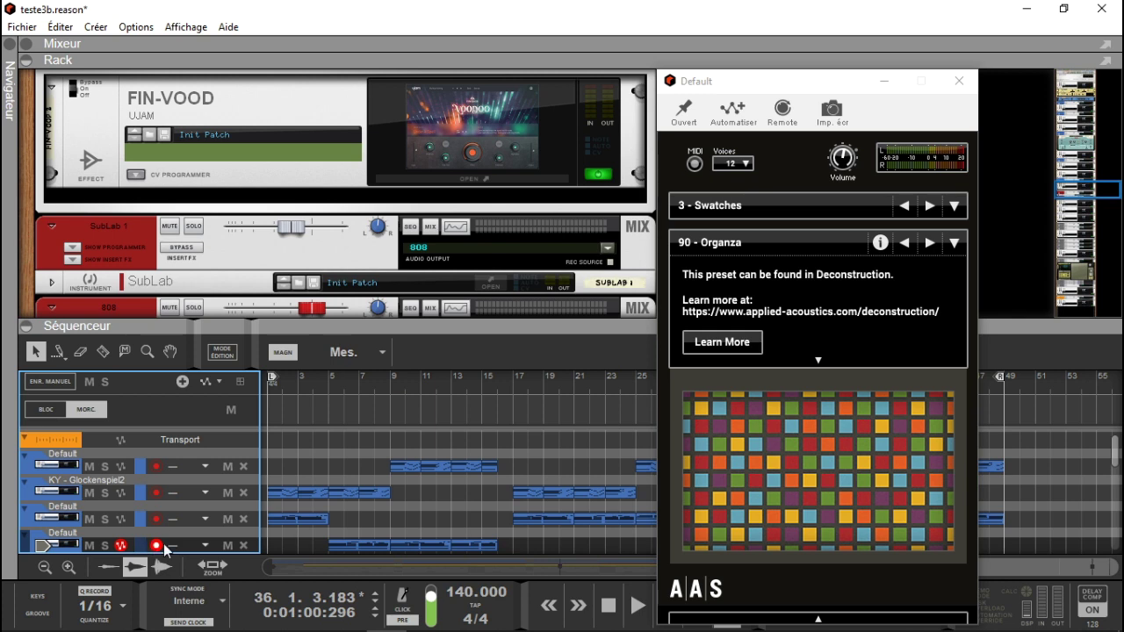
{"action": "left_click", "coordinate": [29, 552]}
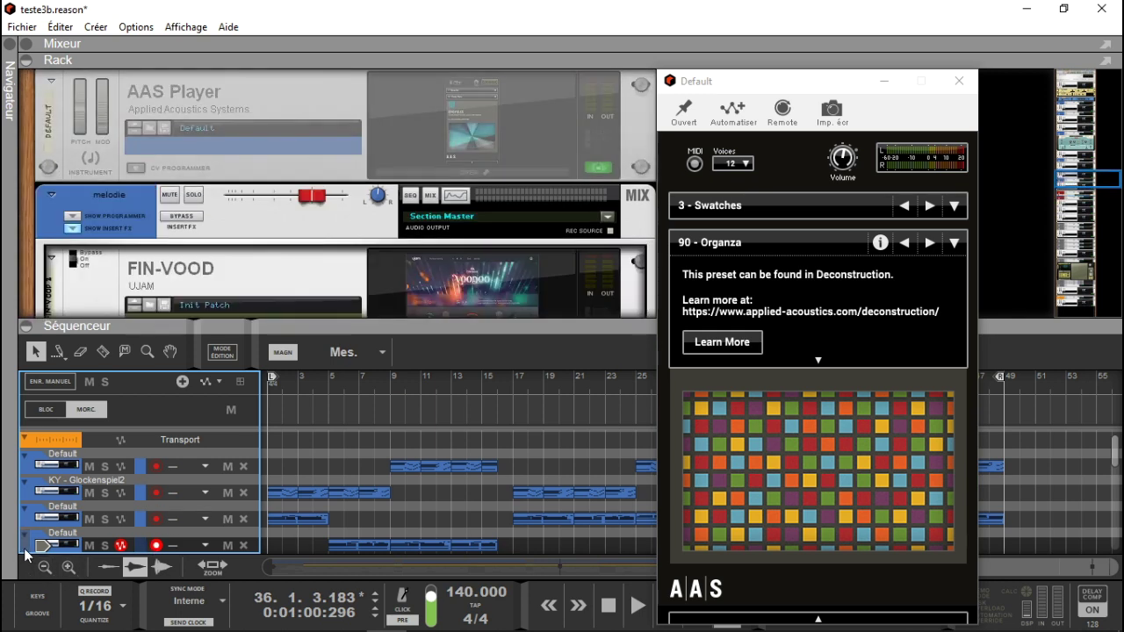
{"action": "left_click", "coordinate": [476, 171]}
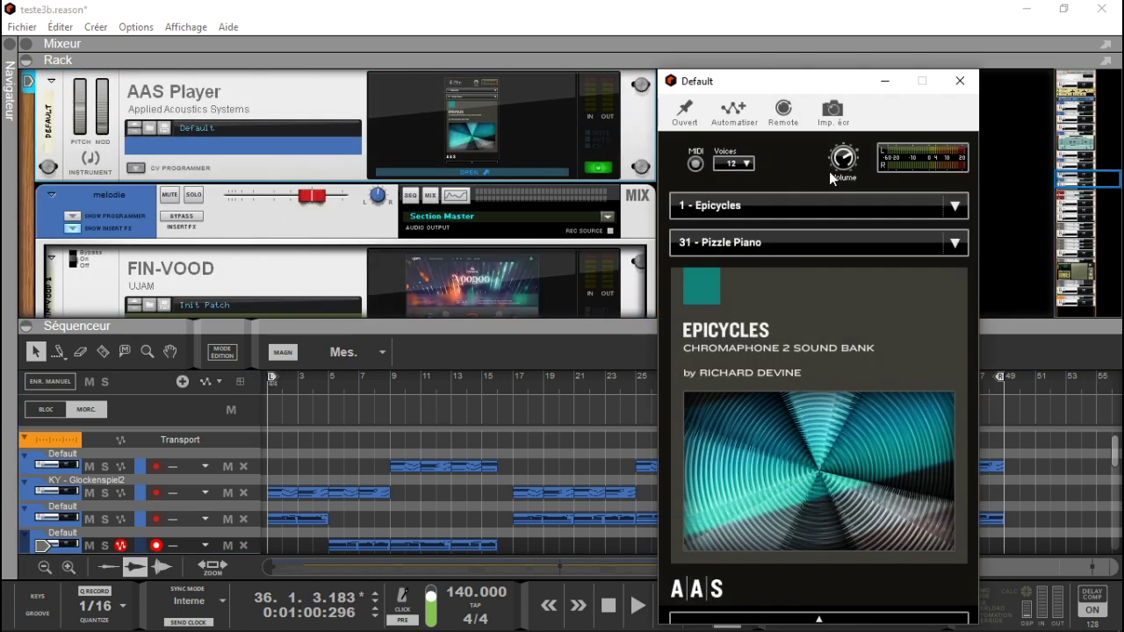
{"action": "mouse_move", "coordinate": [750, 244]}
{"action": "left_click", "coordinate": [960, 80]}
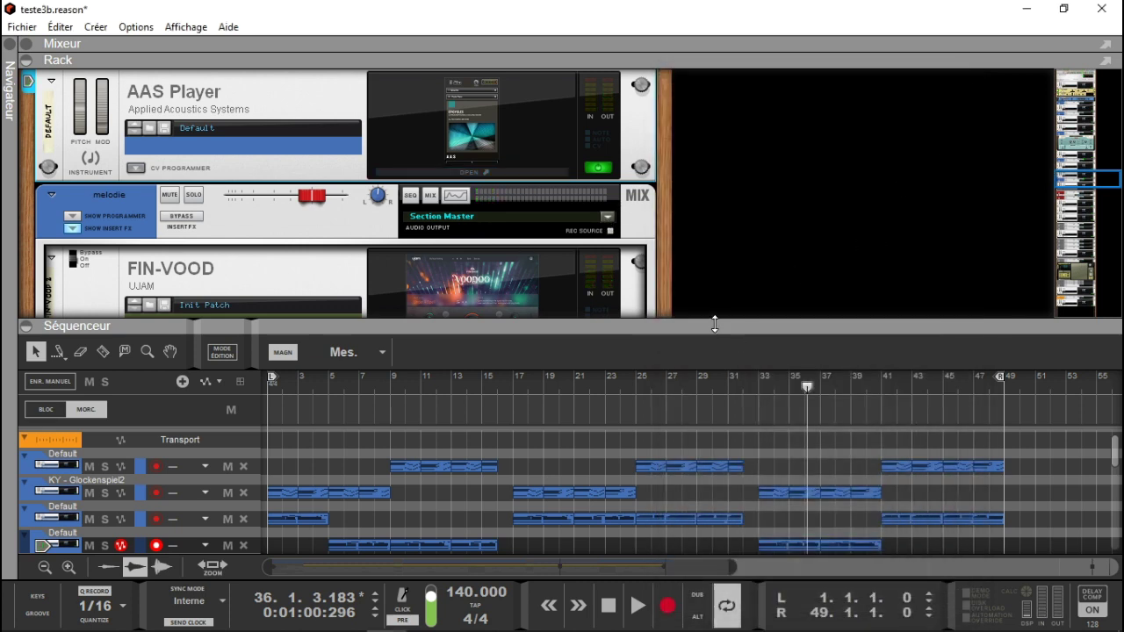
Step: Enlarge the rack area slightly and play the song from its beginning
{"action": "left_click_drag", "start_coordinate": [681, 322], "coordinate": [704, 347]}
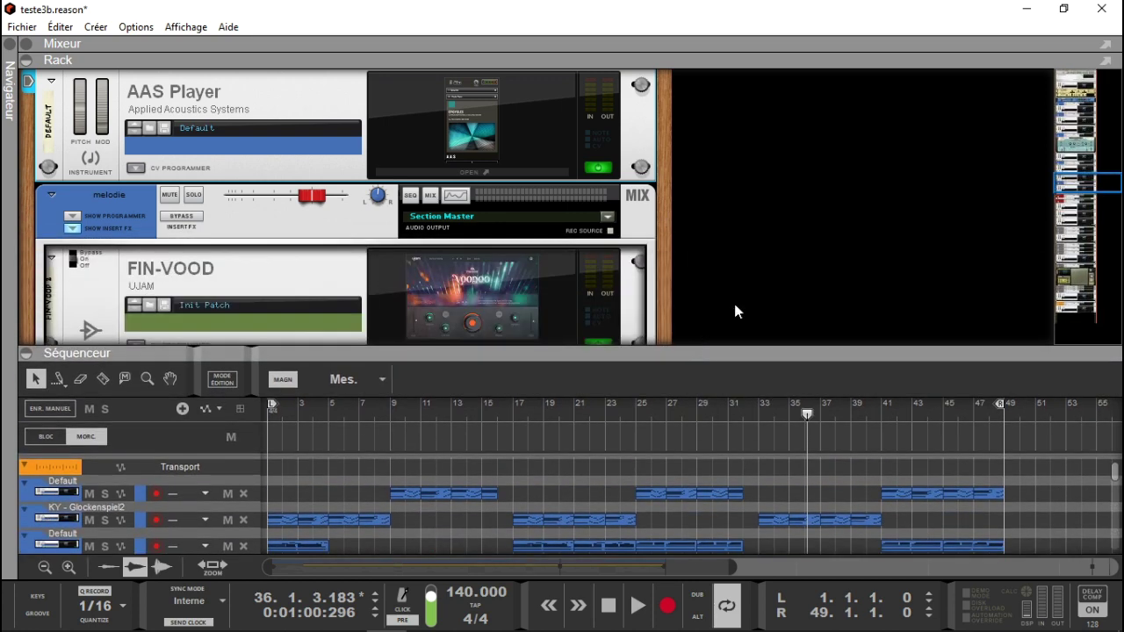
{"action": "key", "text": "Home"}
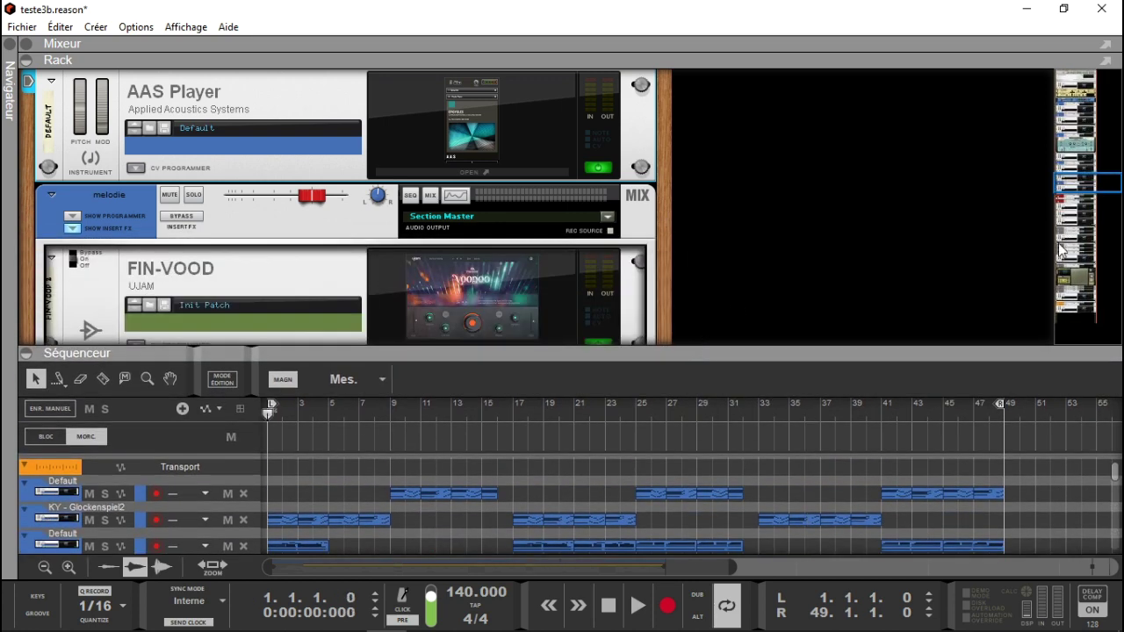
{"action": "key", "text": "space"}
Step: Inspect the drum devices during playback with the rack maximized, and return to the rack's first devices
{"action": "left_click_drag", "start_coordinate": [1064, 175], "coordinate": [1091, 256]}
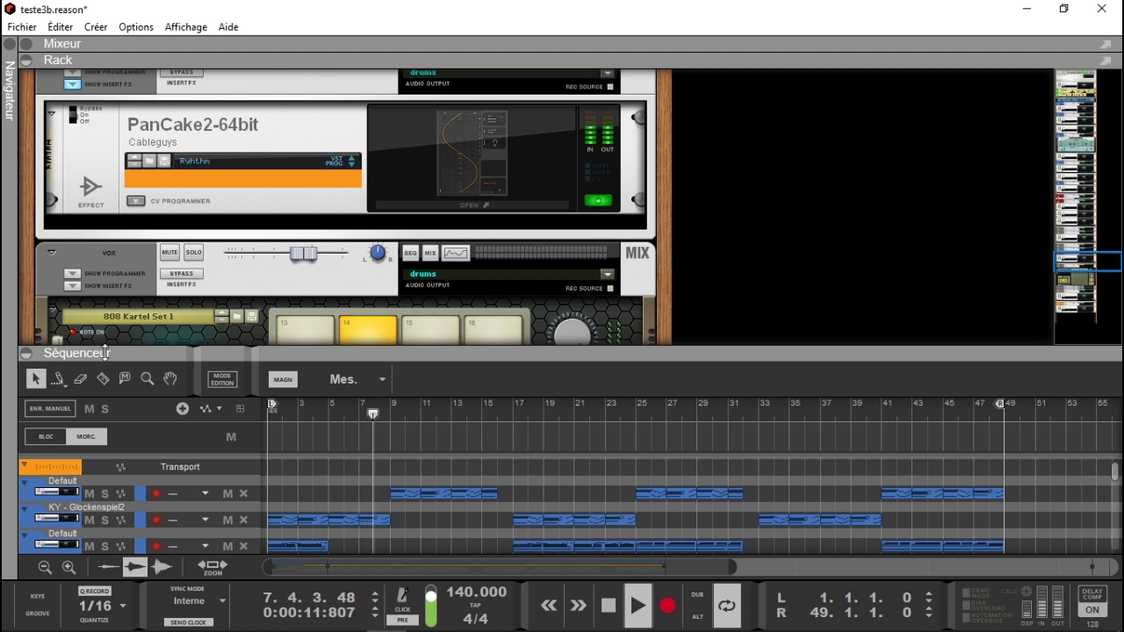
{"action": "key", "text": "F7"}
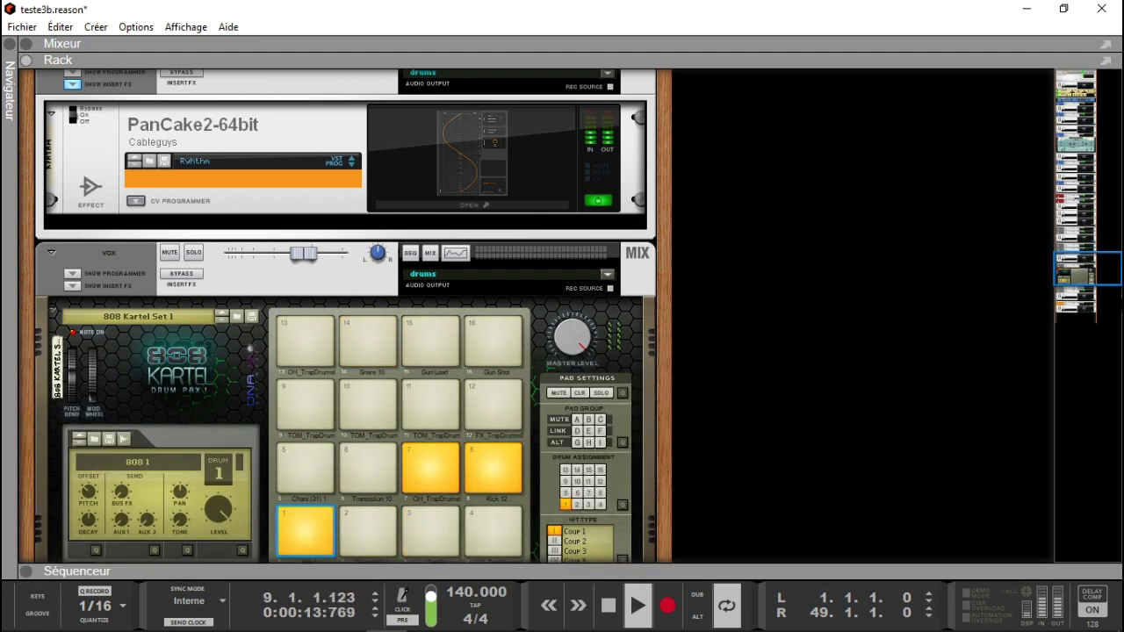
{"action": "left_click_drag", "start_coordinate": [1112, 272], "coordinate": [1105, 89]}
Step: Show the full mixer and audition the melodie bus in solo, turning its solo off again
{"action": "key", "text": "F5"}
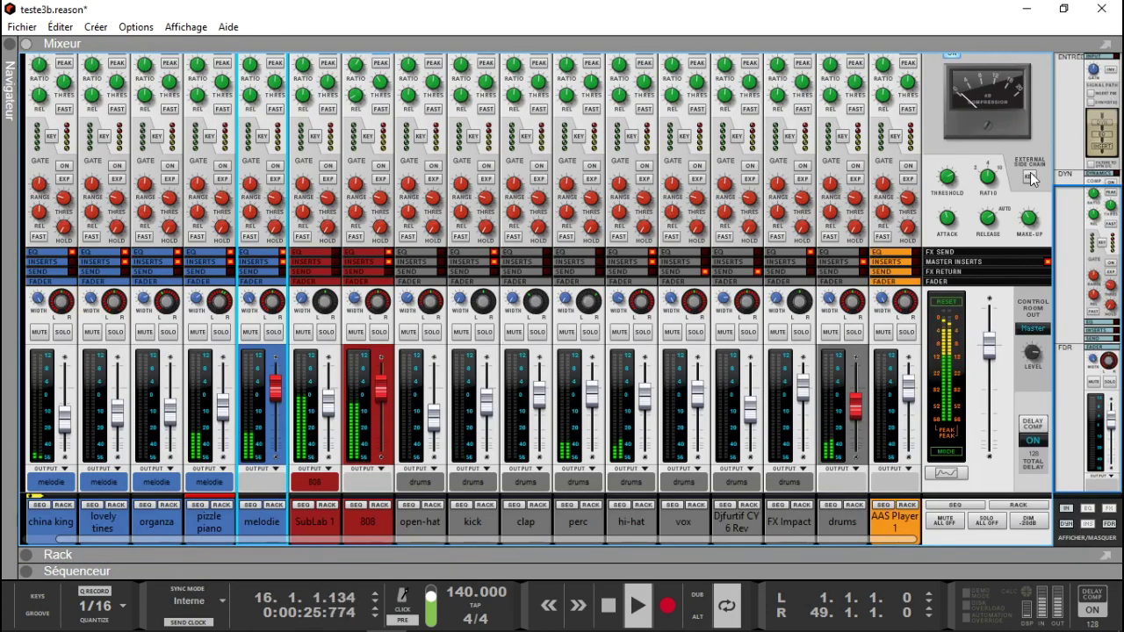
{"action": "left_click", "coordinate": [273, 334]}
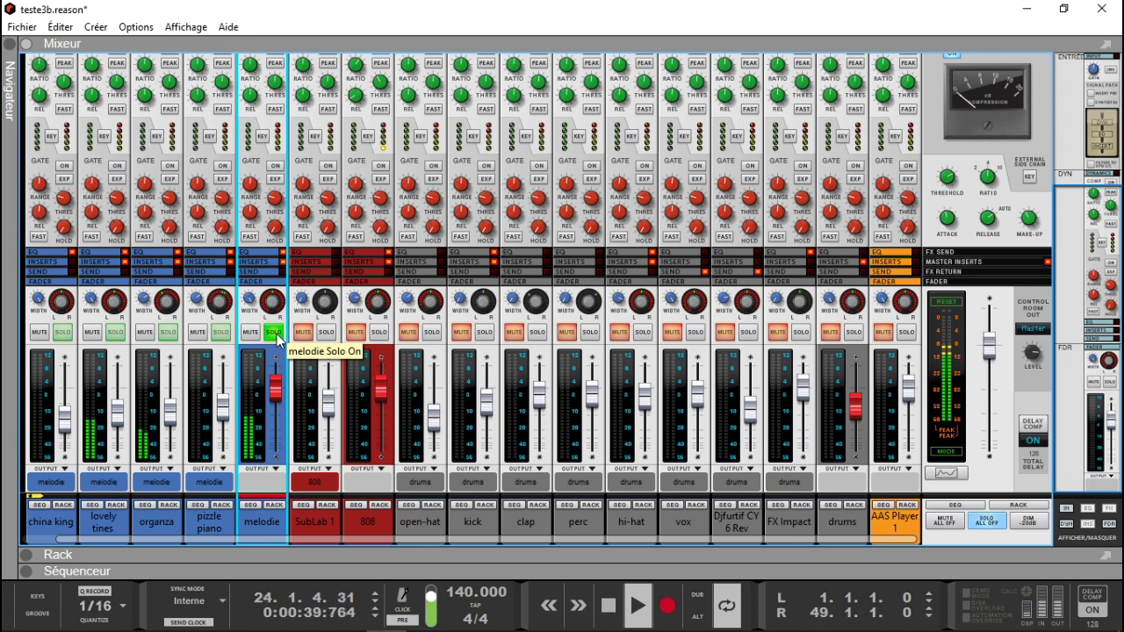
{"action": "left_click", "coordinate": [274, 332]}
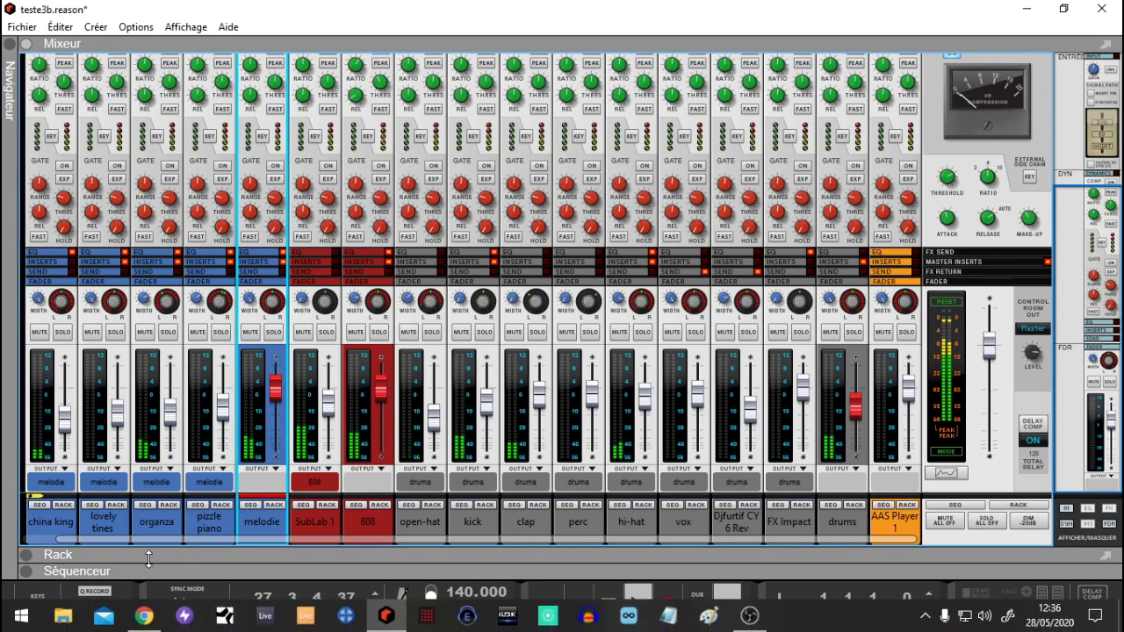
Step: Show only the rack and examine the AAS Players and insert effects of the melody channels during playback
{"action": "left_click", "coordinate": [28, 555]}
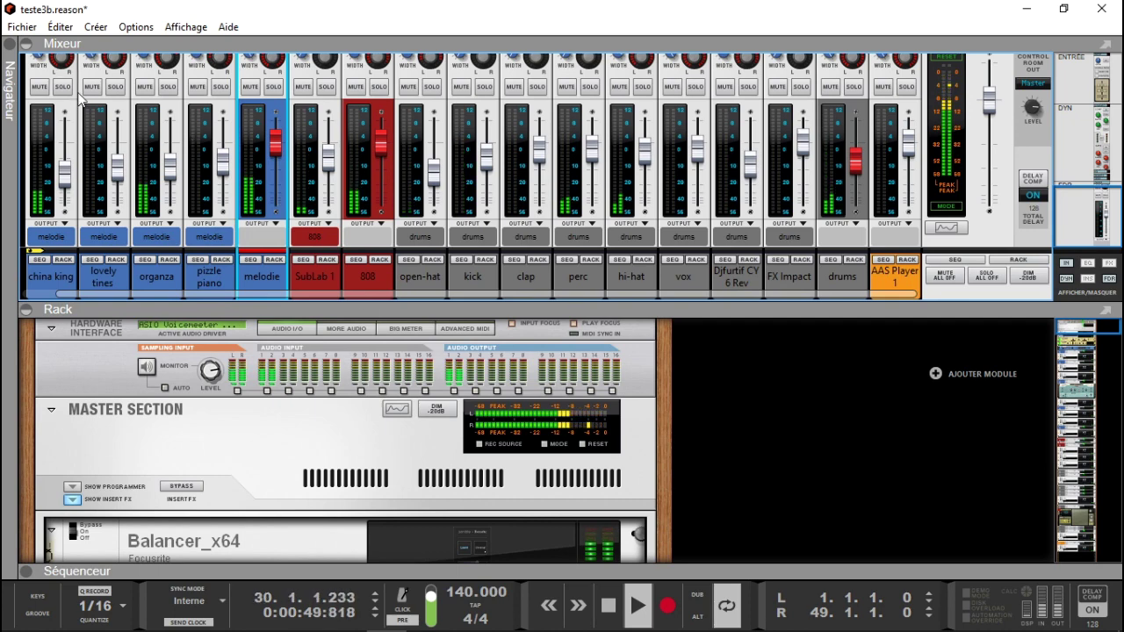
{"action": "left_click", "coordinate": [27, 44]}
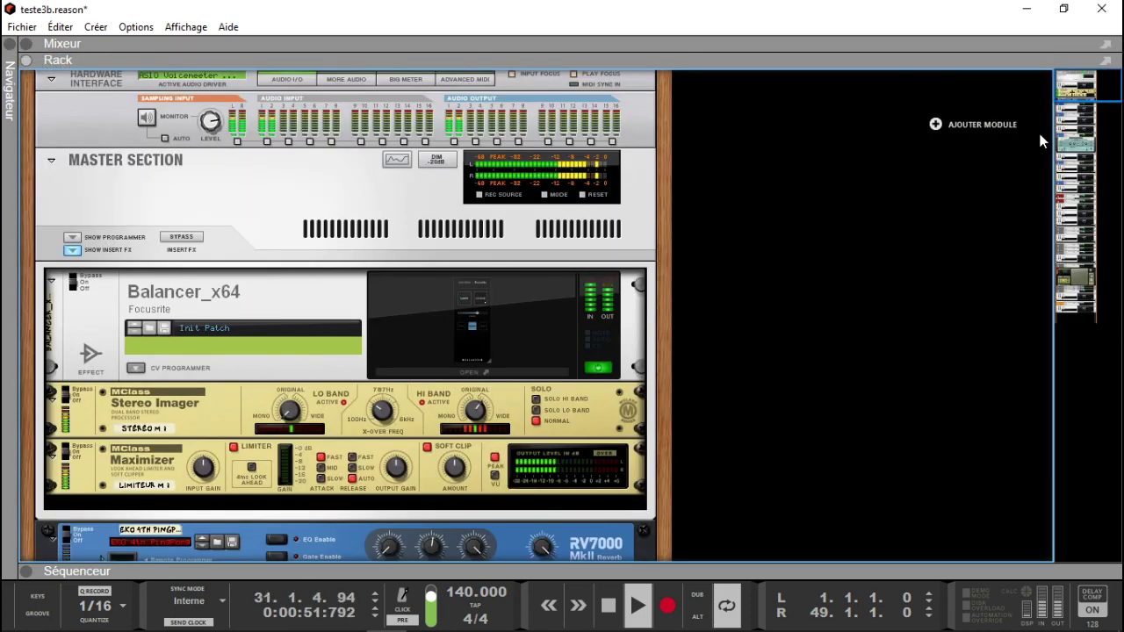
{"action": "left_click_drag", "start_coordinate": [1084, 88], "coordinate": [1084, 113]}
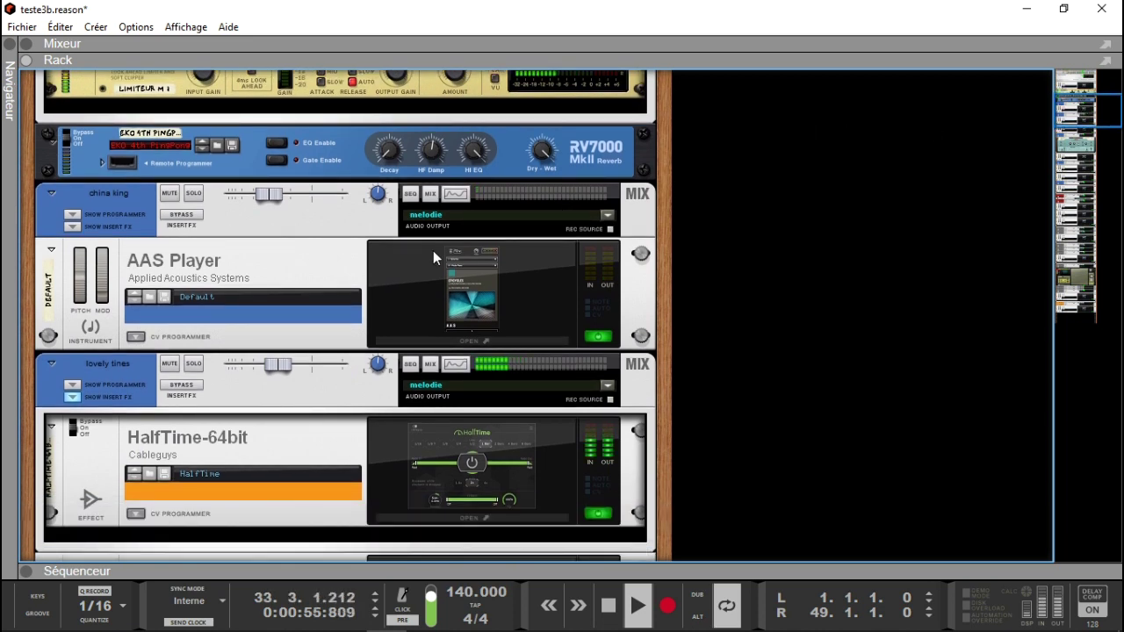
{"action": "left_click_drag", "start_coordinate": [1093, 117], "coordinate": [1094, 141]}
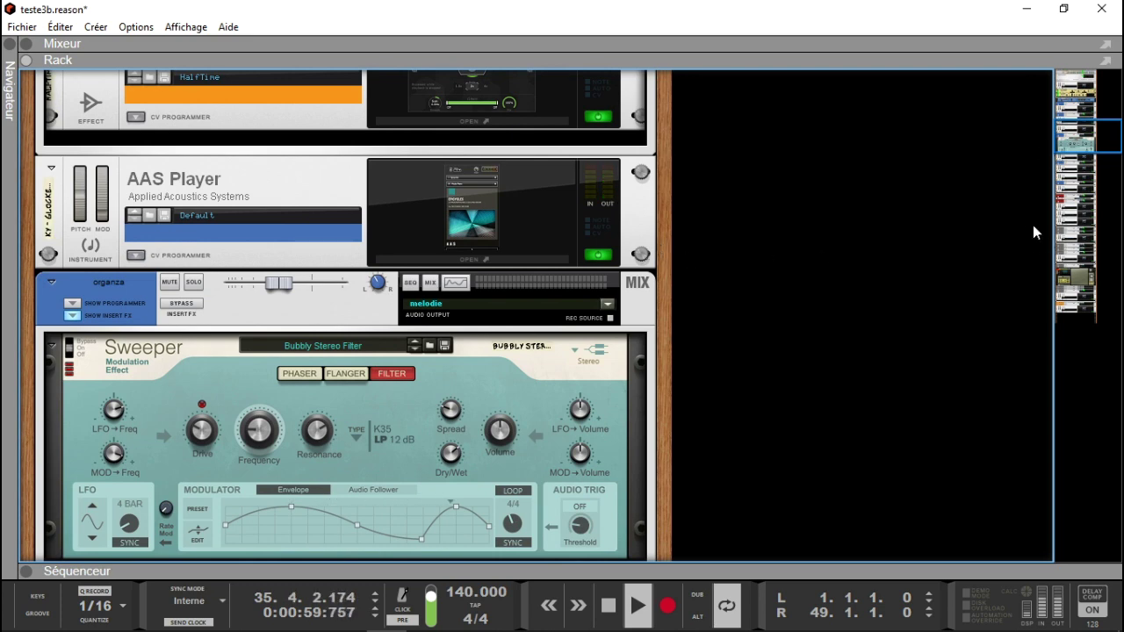
{"action": "left_click_drag", "start_coordinate": [1082, 142], "coordinate": [1083, 180]}
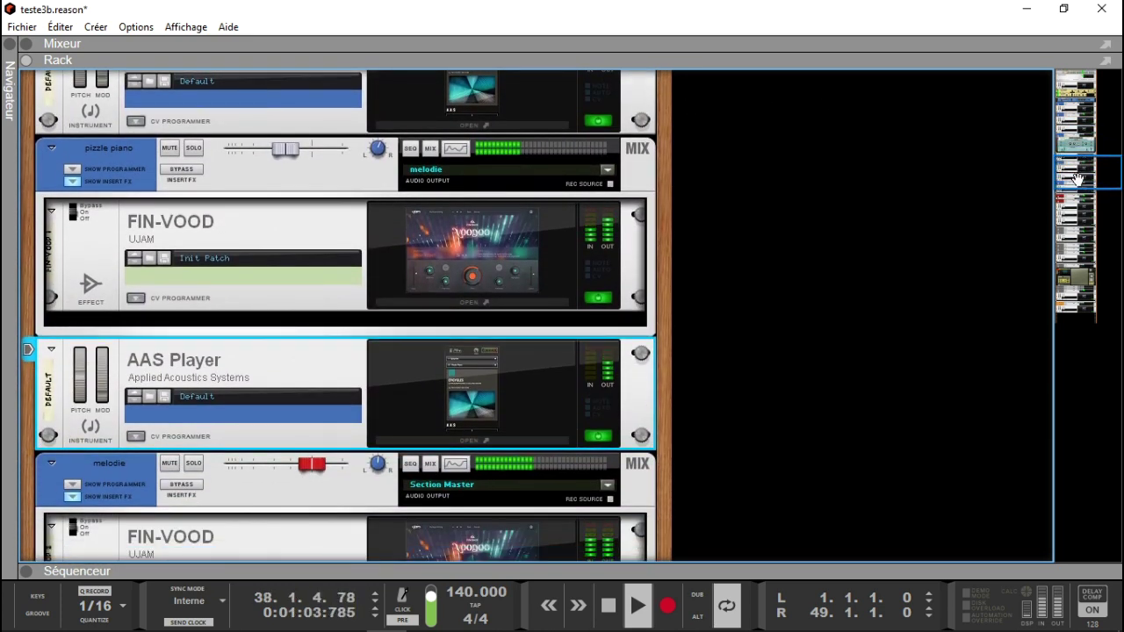
Step: Solo the melodie bus during playback and bypass the insert effects of the pizzle piano channel and the melodie bus
{"action": "left_click", "coordinate": [193, 463]}
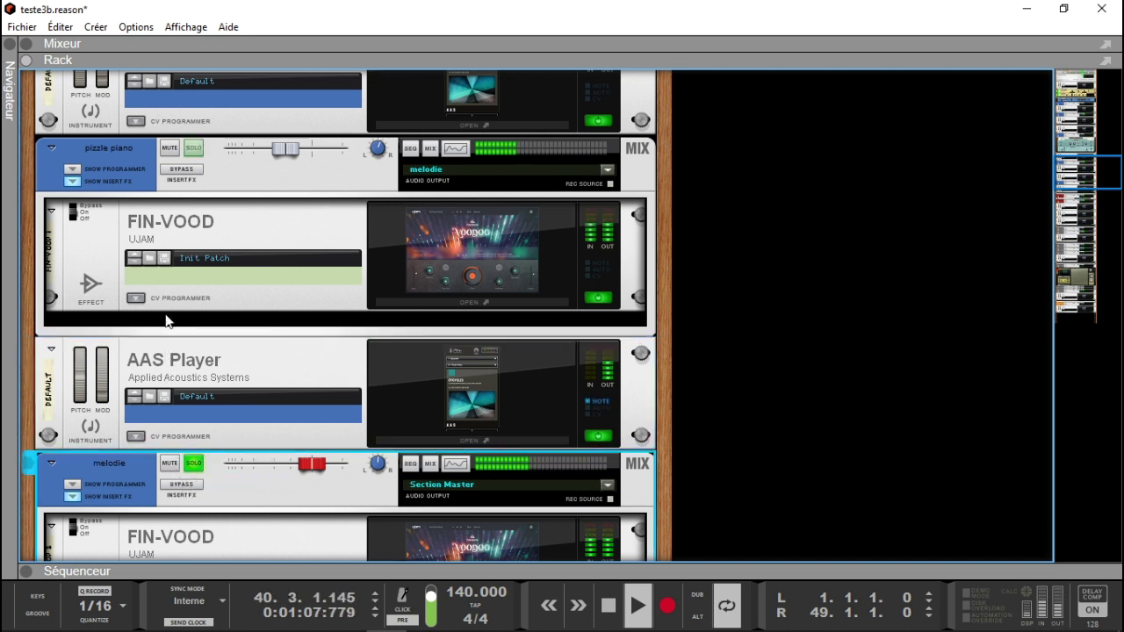
{"action": "left_click", "coordinate": [181, 168]}
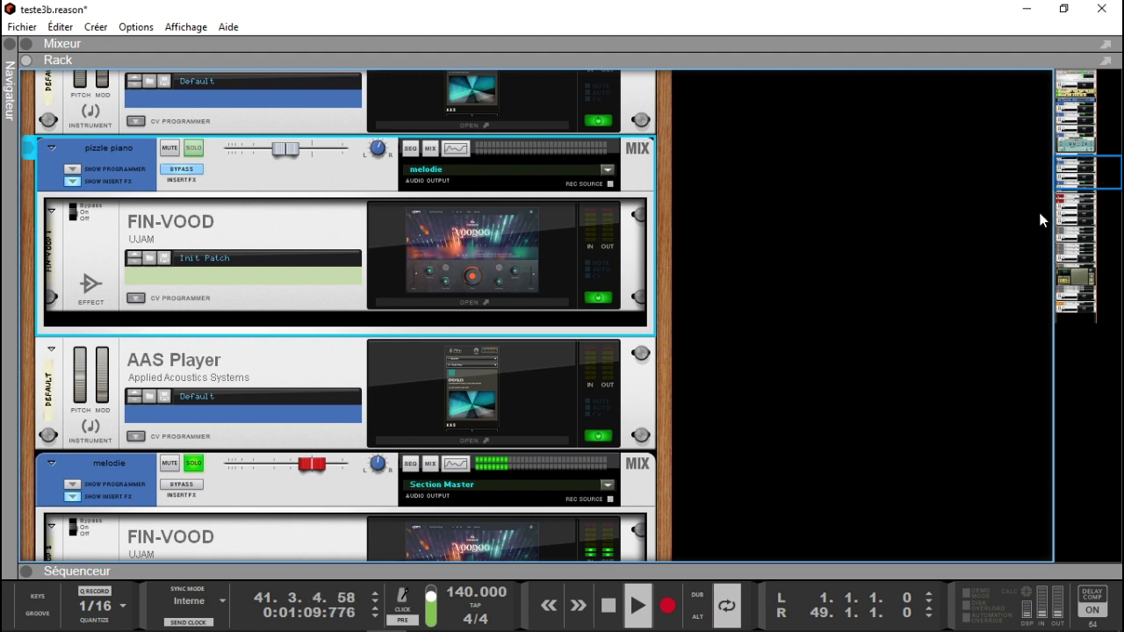
{"action": "scroll", "coordinate": [1087, 193], "scroll_direction": "up", "scroll_amount": 1}
{"action": "scroll", "coordinate": [1080, 191], "scroll_direction": "down", "scroll_amount": 3}
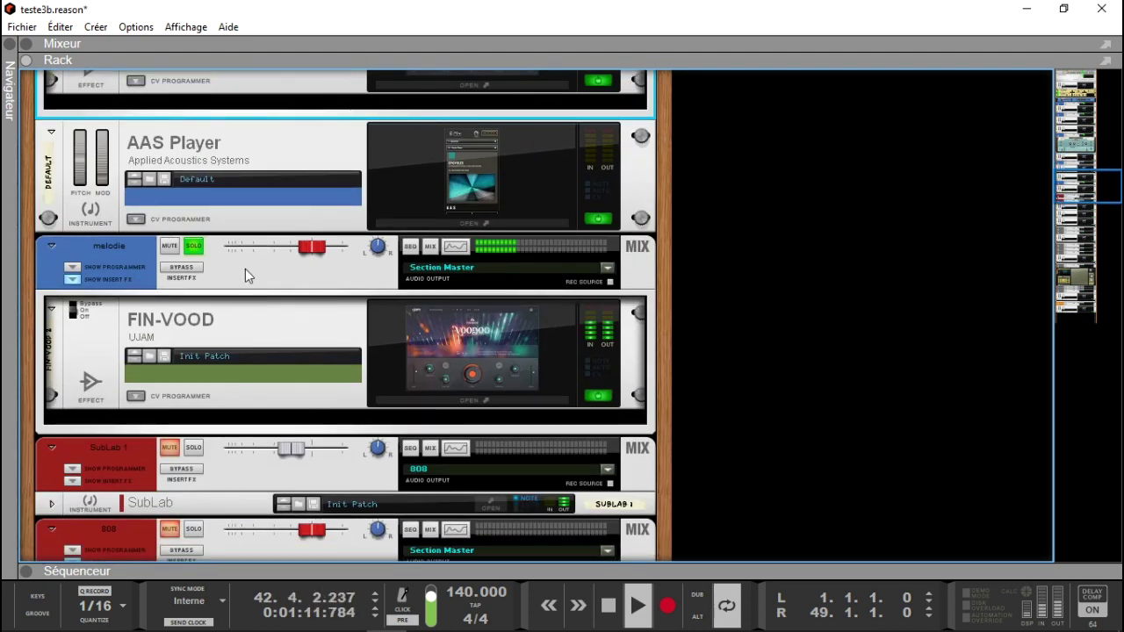
{"action": "left_click", "coordinate": [181, 267]}
Step: Bypass the insert effects of the organza, lovely tines and china king channels while the song plays
{"action": "left_click_drag", "start_coordinate": [1096, 191], "coordinate": [1086, 151]}
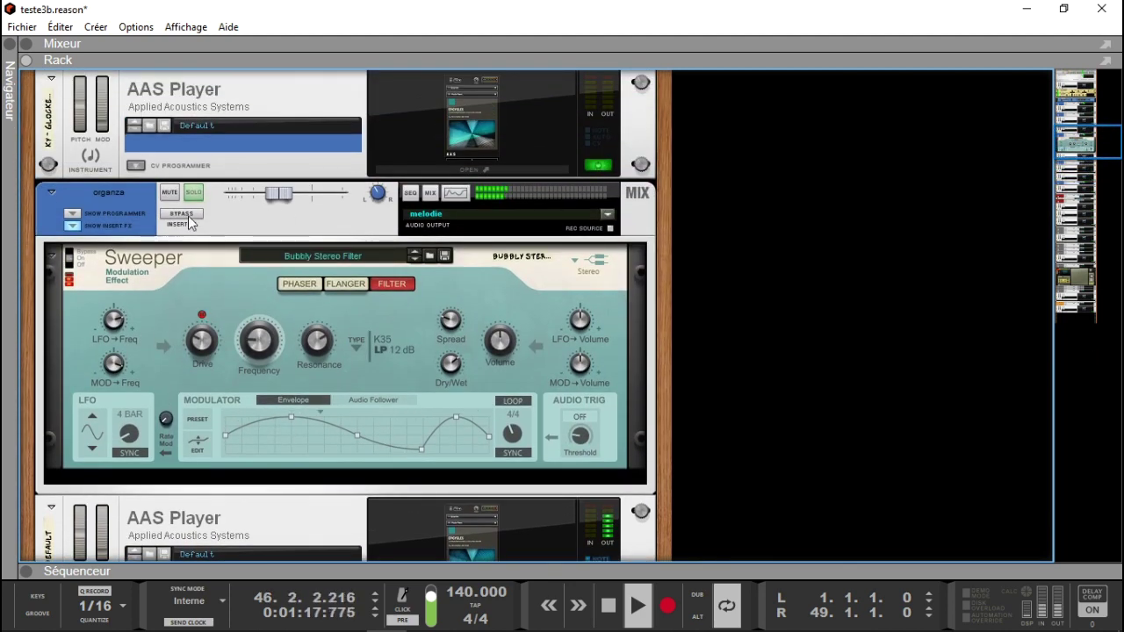
{"action": "left_click", "coordinate": [188, 214]}
{"action": "left_click_drag", "start_coordinate": [1093, 142], "coordinate": [1093, 120]}
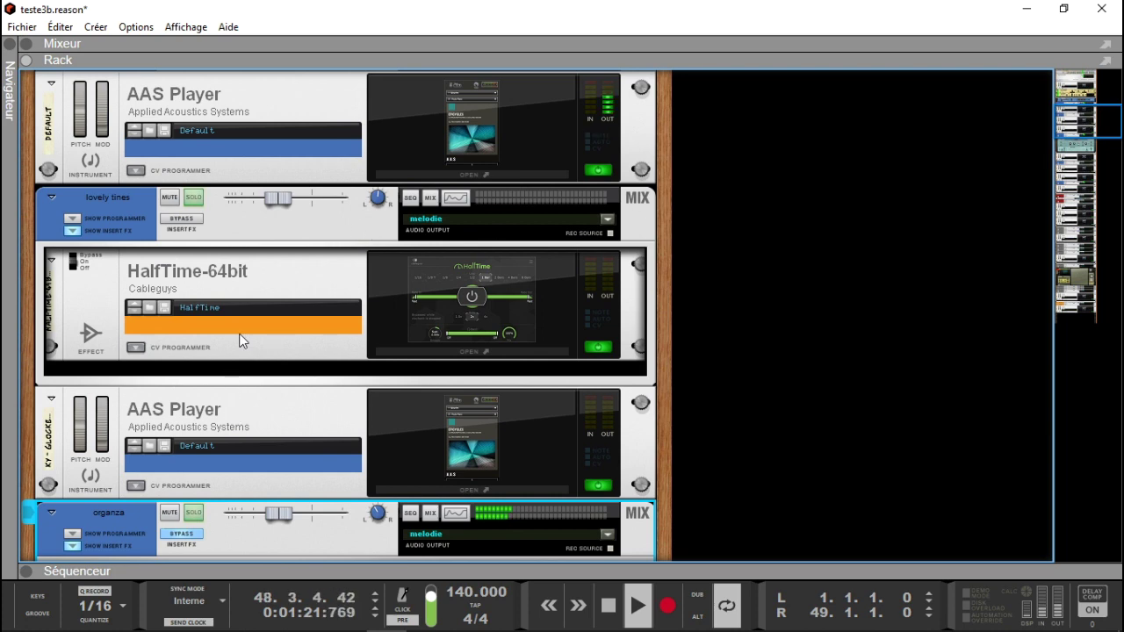
{"action": "left_click", "coordinate": [195, 219]}
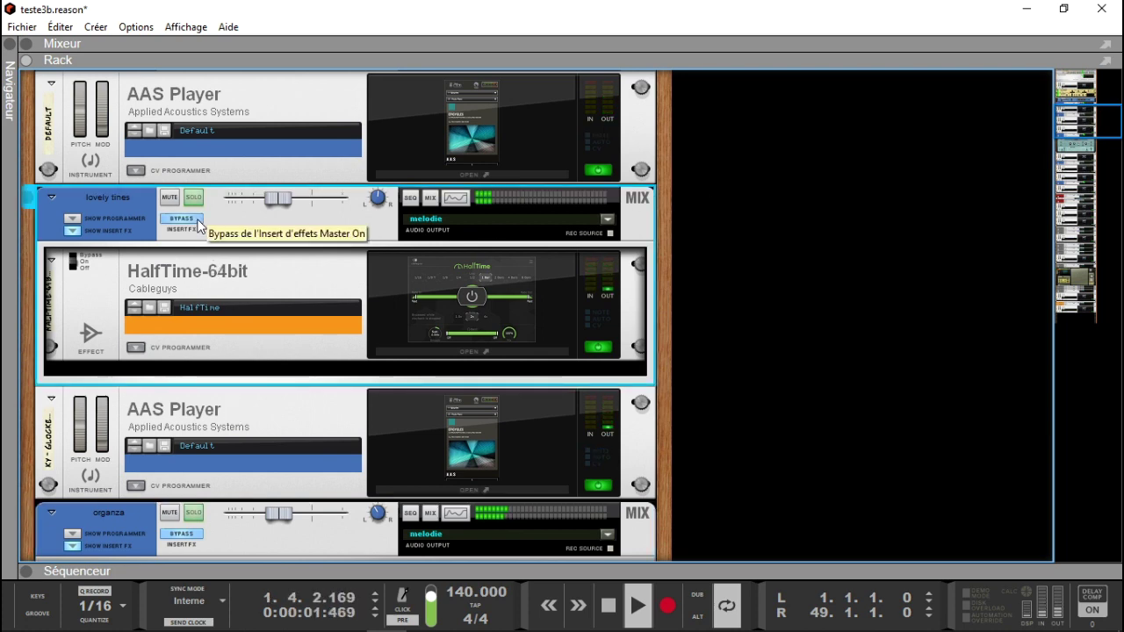
{"action": "left_click_drag", "start_coordinate": [1082, 126], "coordinate": [1082, 111]}
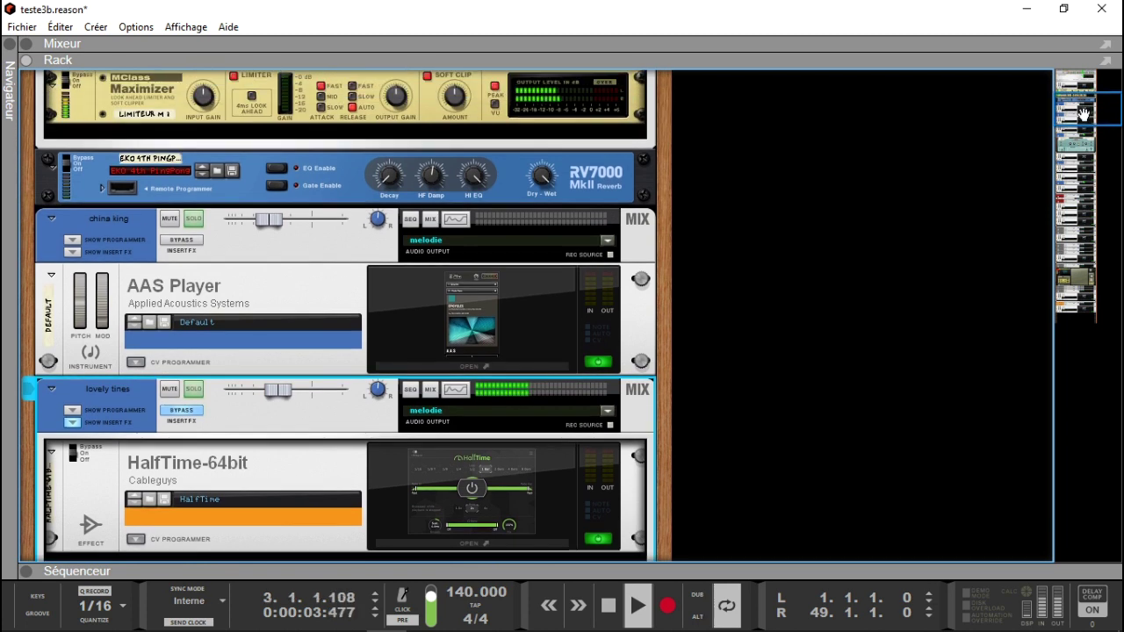
{"action": "left_click", "coordinate": [195, 241]}
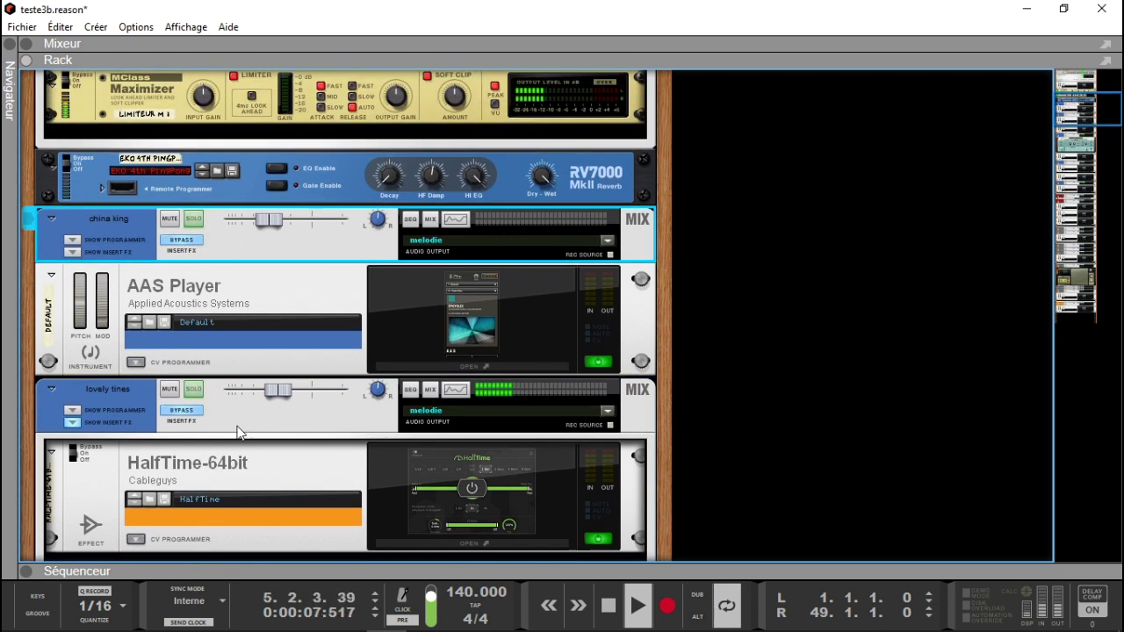
Step: Reactivate the insert effects of the lovely tines, china king and organza channels during playback
{"action": "left_click", "coordinate": [193, 414]}
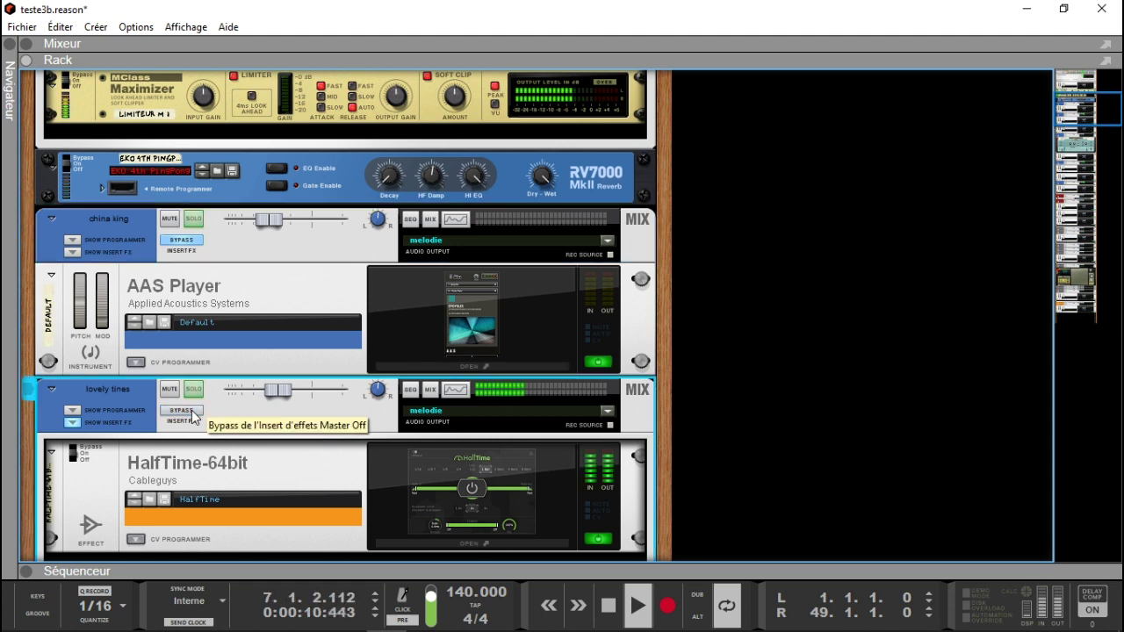
{"action": "left_click", "coordinate": [190, 242]}
{"action": "left_click_drag", "start_coordinate": [1093, 123], "coordinate": [1093, 148]}
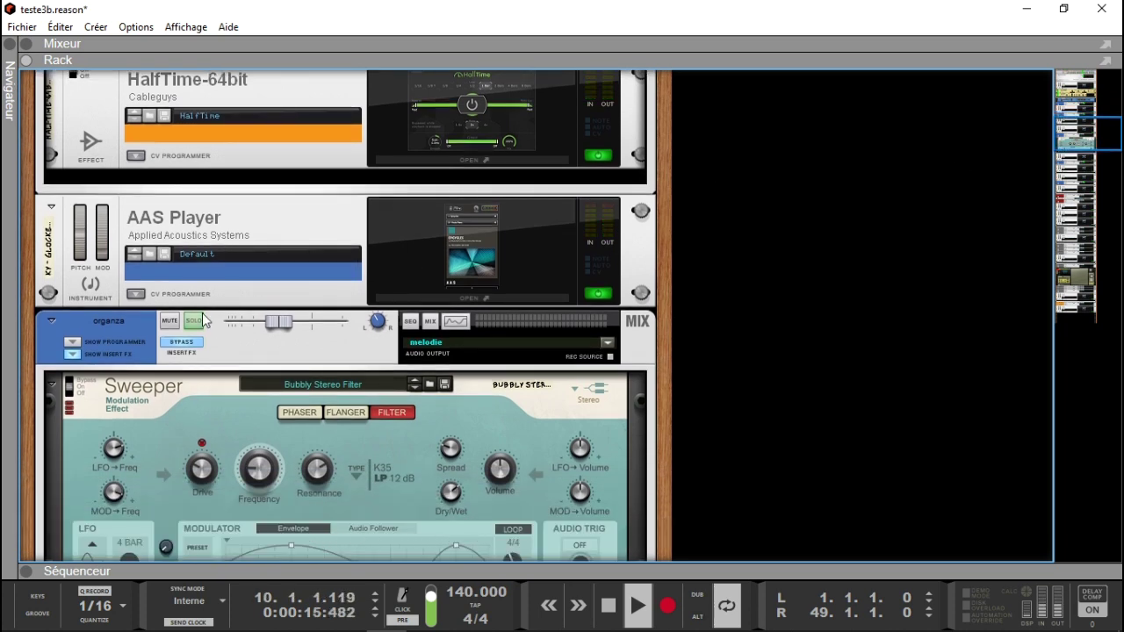
{"action": "left_click", "coordinate": [189, 346]}
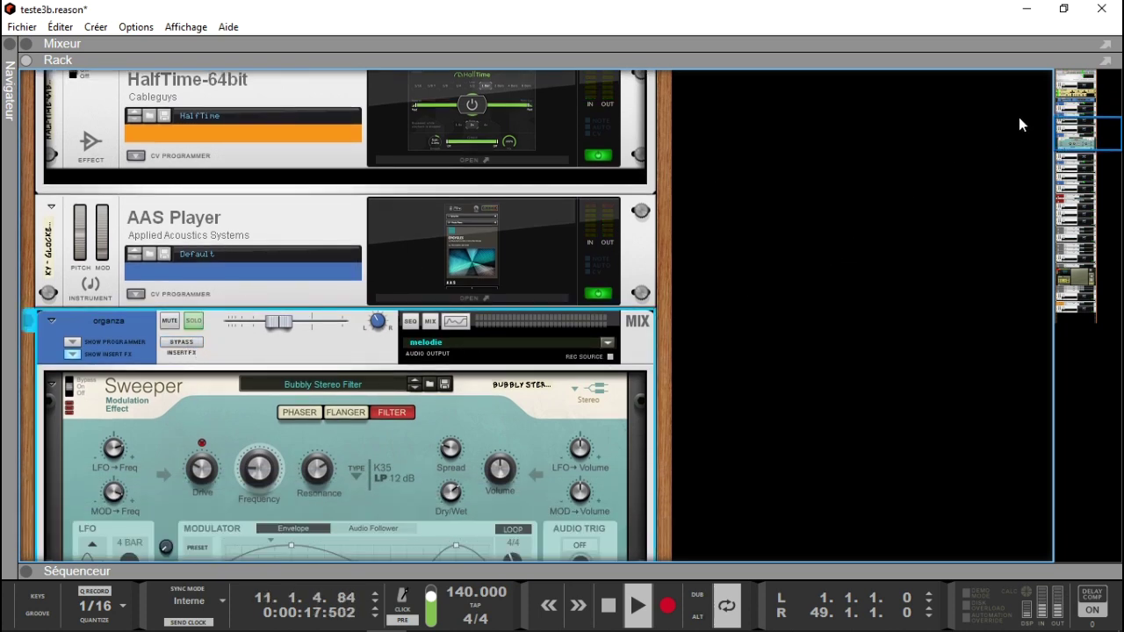
Step: Reactivate the insert effects of the pizzle piano channel and the melodie bus, and turn off the melodie solo
{"action": "left_click_drag", "start_coordinate": [1096, 141], "coordinate": [1092, 169]}
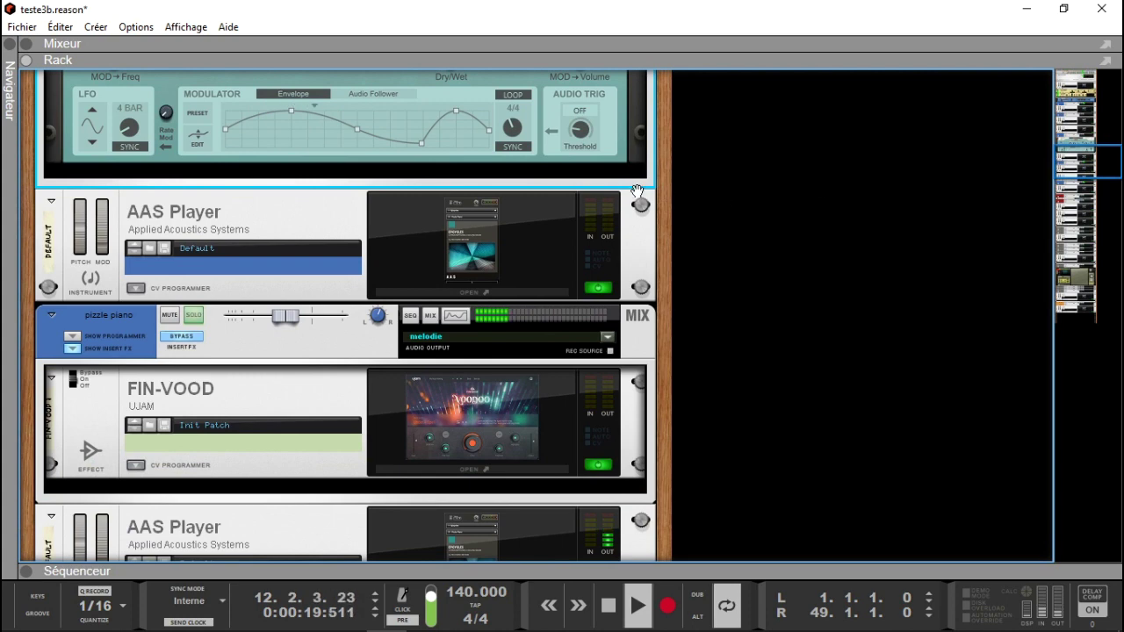
{"action": "left_click", "coordinate": [181, 336]}
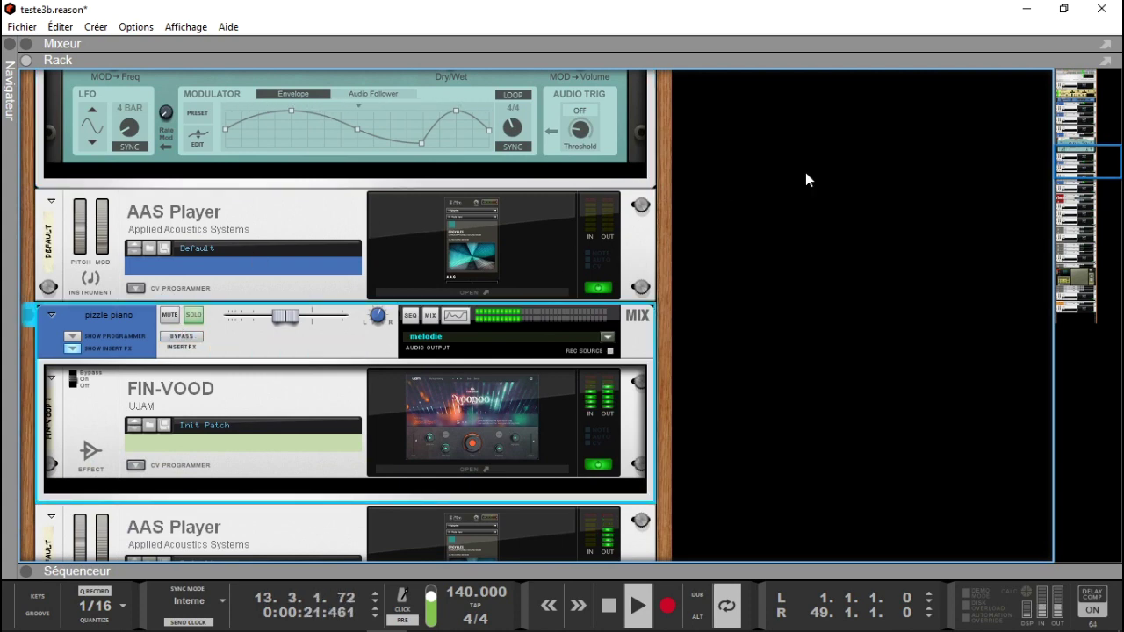
{"action": "left_click_drag", "start_coordinate": [1071, 162], "coordinate": [1069, 176]}
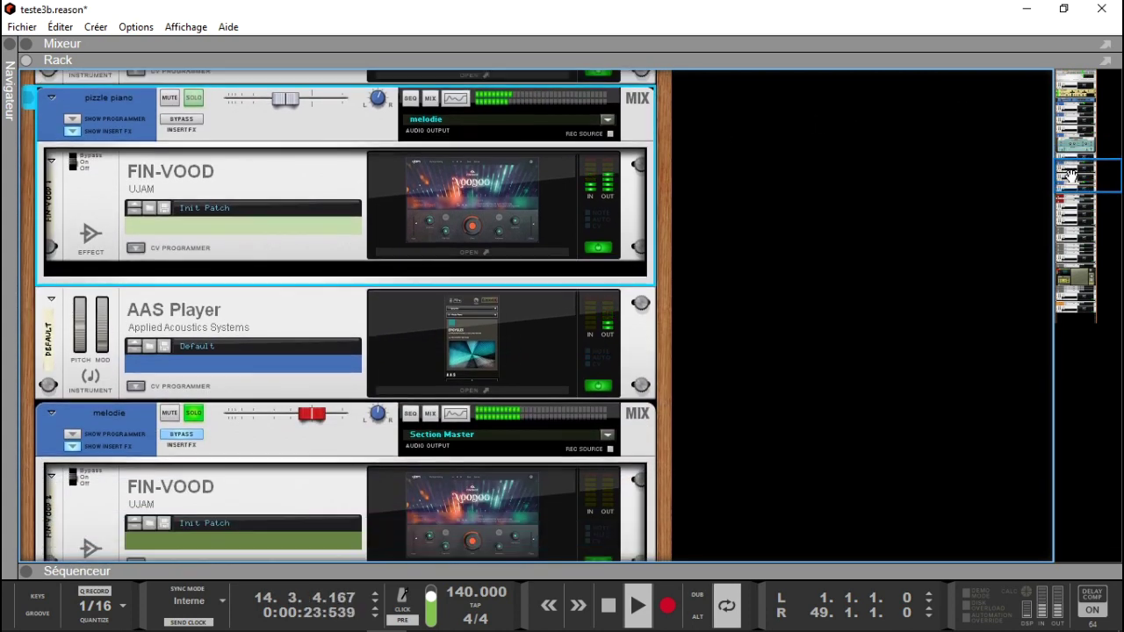
{"action": "left_click", "coordinate": [182, 435]}
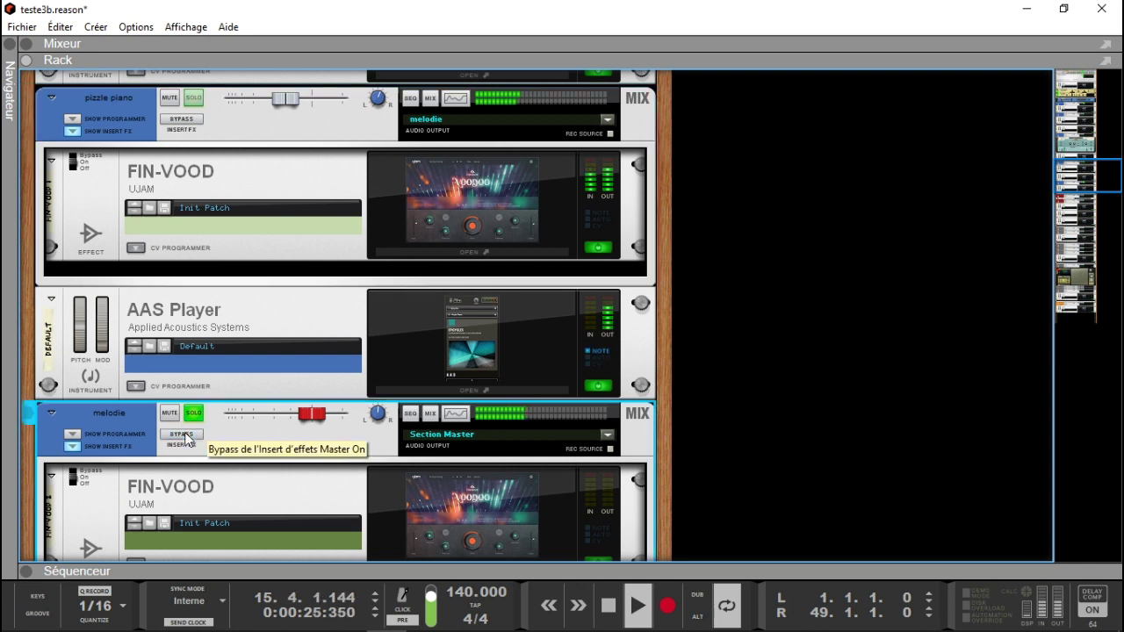
{"action": "left_click", "coordinate": [194, 415]}
{"action": "left_click", "coordinate": [194, 415]}
Step: Open the SubLab instrument's interface and examine the 808 bus effects and the drum devices down to 808 Kartel
{"action": "left_click_drag", "start_coordinate": [1106, 168], "coordinate": [1098, 199]}
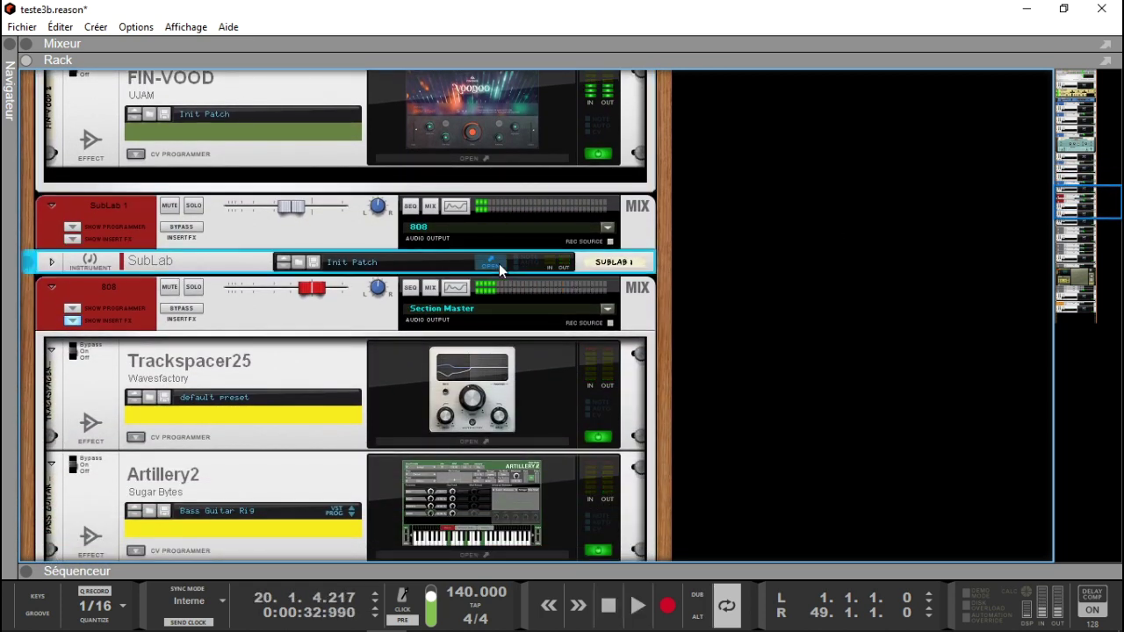
{"action": "left_click", "coordinate": [497, 264]}
{"action": "left_click_drag", "start_coordinate": [1119, 185], "coordinate": [1120, 197]}
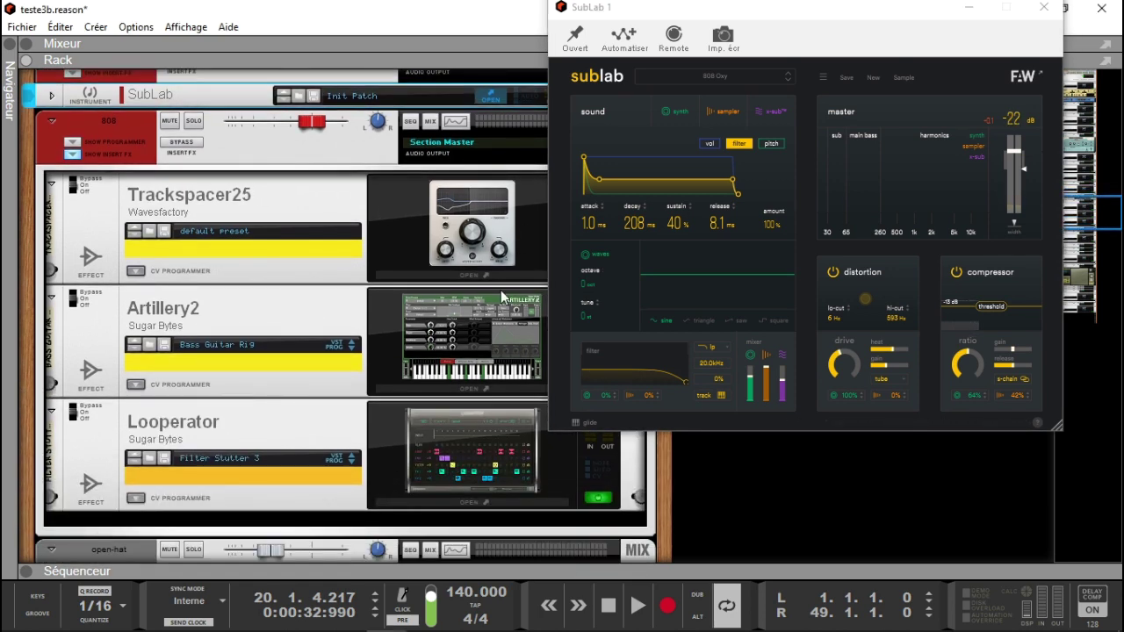
{"action": "left_click_drag", "start_coordinate": [1093, 215], "coordinate": [1091, 280]}
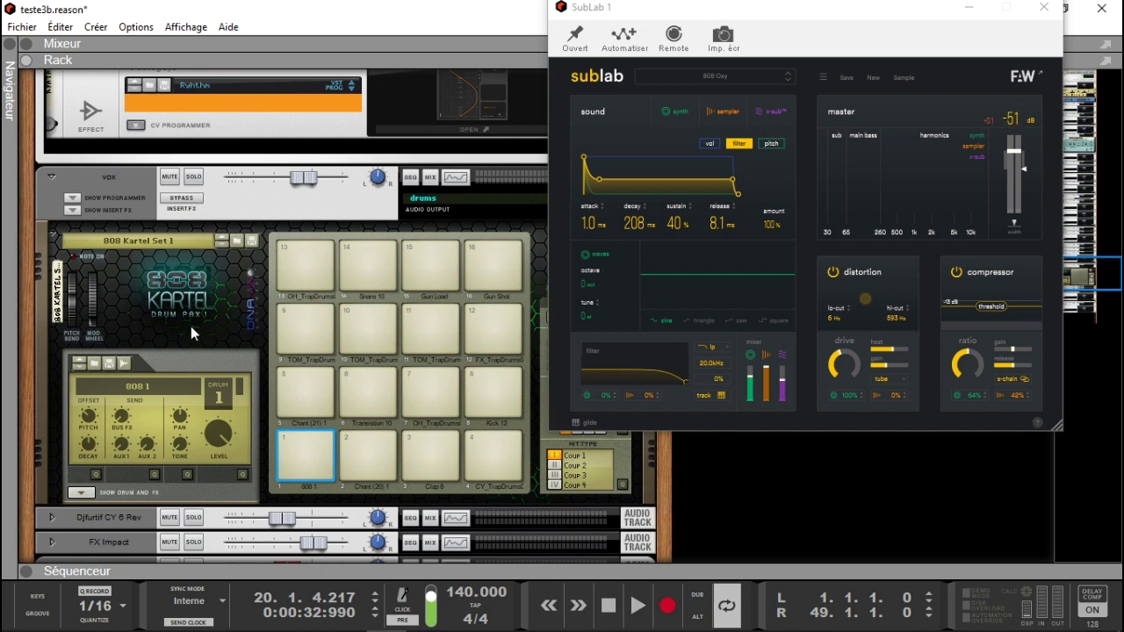
Step: Show the sequencer beneath the rack and select the AAS Player 1 track at the end of the track list
{"action": "left_click", "coordinate": [28, 573]}
{"action": "left_click", "coordinate": [1017, 485]}
{"action": "scroll", "coordinate": [1017, 485], "scroll_direction": "down", "scroll_amount": 5}
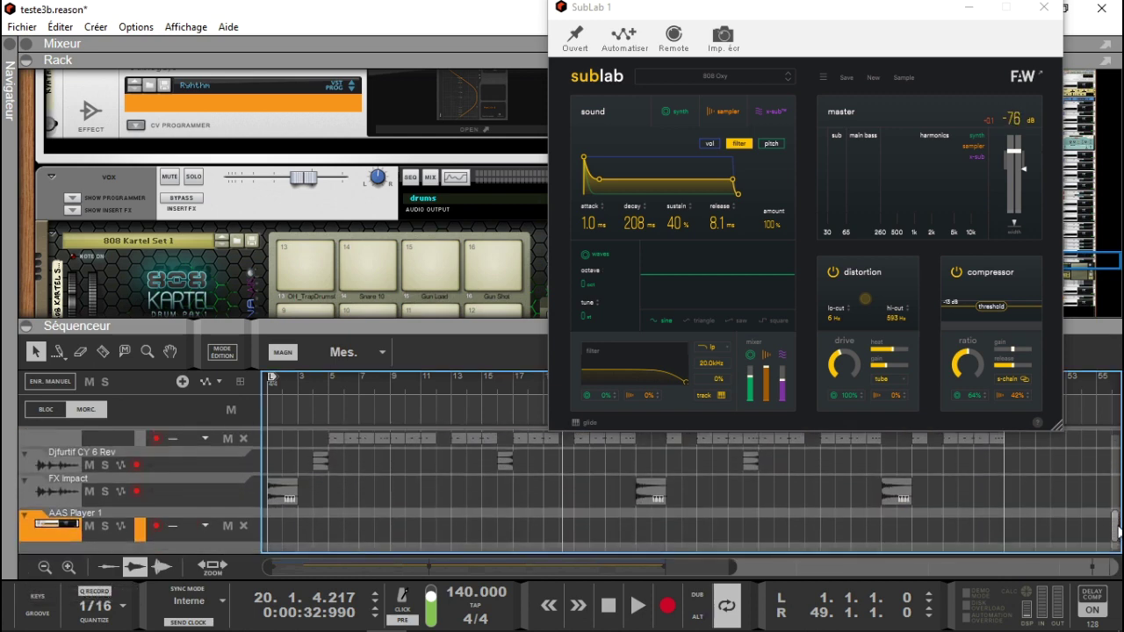
{"action": "left_click", "coordinate": [59, 527]}
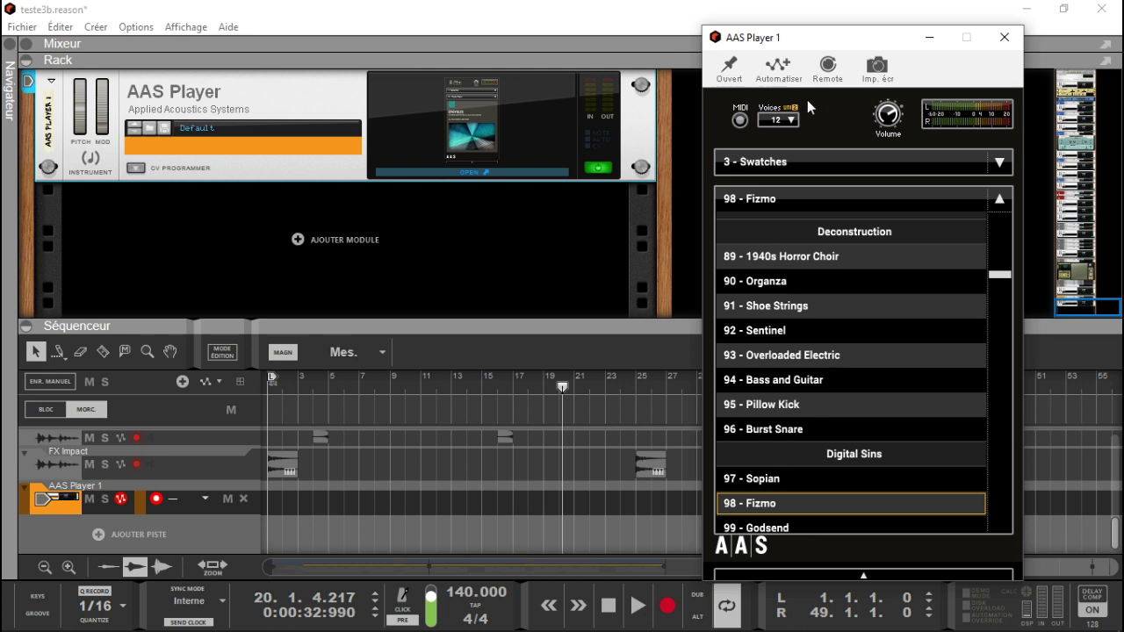
Step: Review the Swatches preset list of AAS Player 1 from its first category, and close it
{"action": "left_click", "coordinate": [828, 197]}
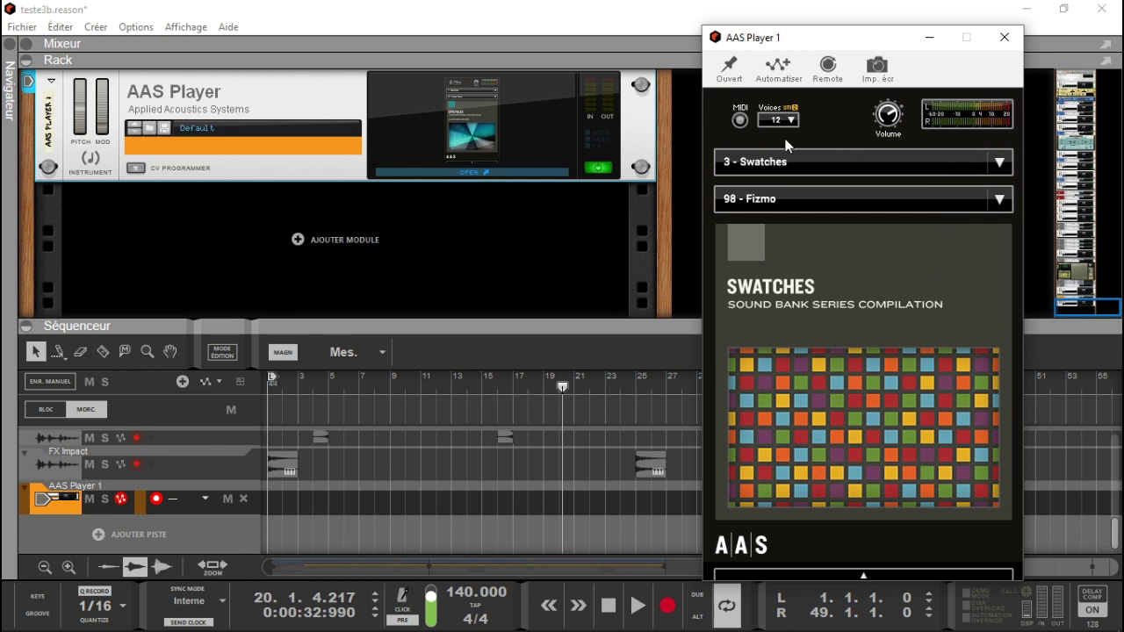
{"action": "left_click", "coordinate": [836, 196]}
{"action": "left_click_drag", "start_coordinate": [995, 277], "coordinate": [971, 180]}
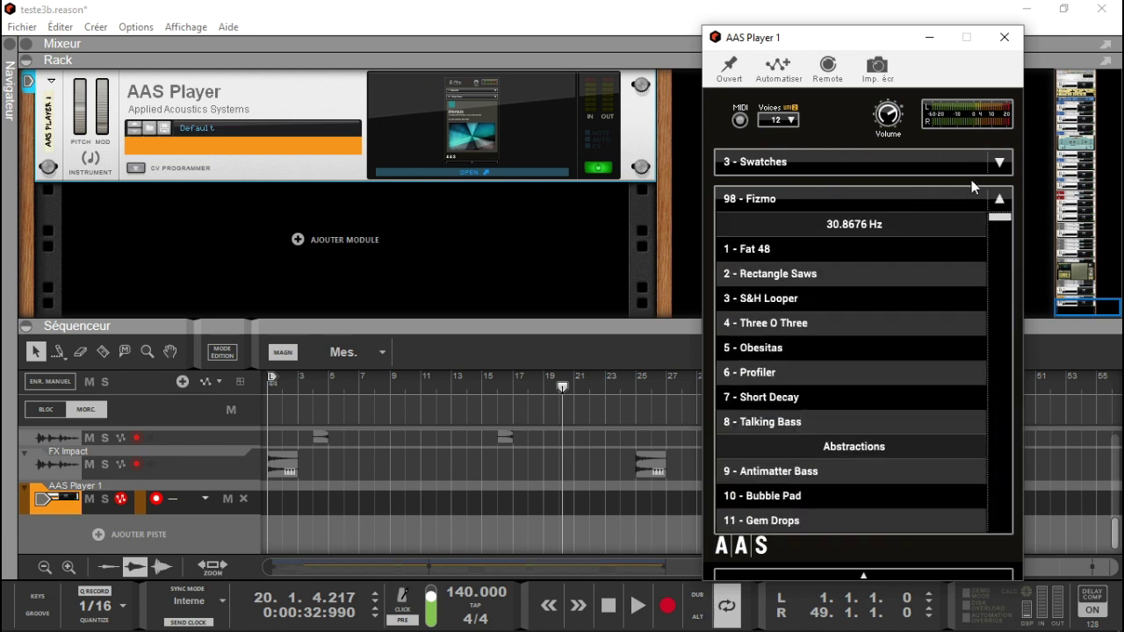
{"action": "left_click", "coordinate": [779, 198]}
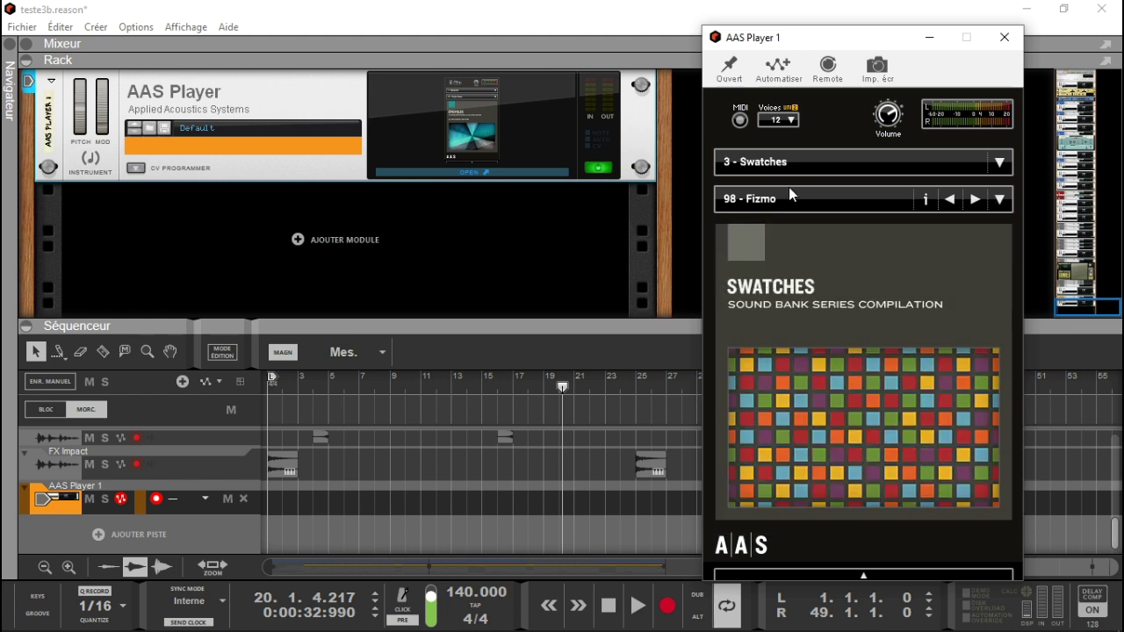
Step: Browse the first Swatches preset categories and load the preset 1 - Fat 48
{"action": "left_click", "coordinate": [1000, 198]}
{"action": "scroll", "coordinate": [1003, 206], "scroll_direction": "down", "scroll_amount": 4}
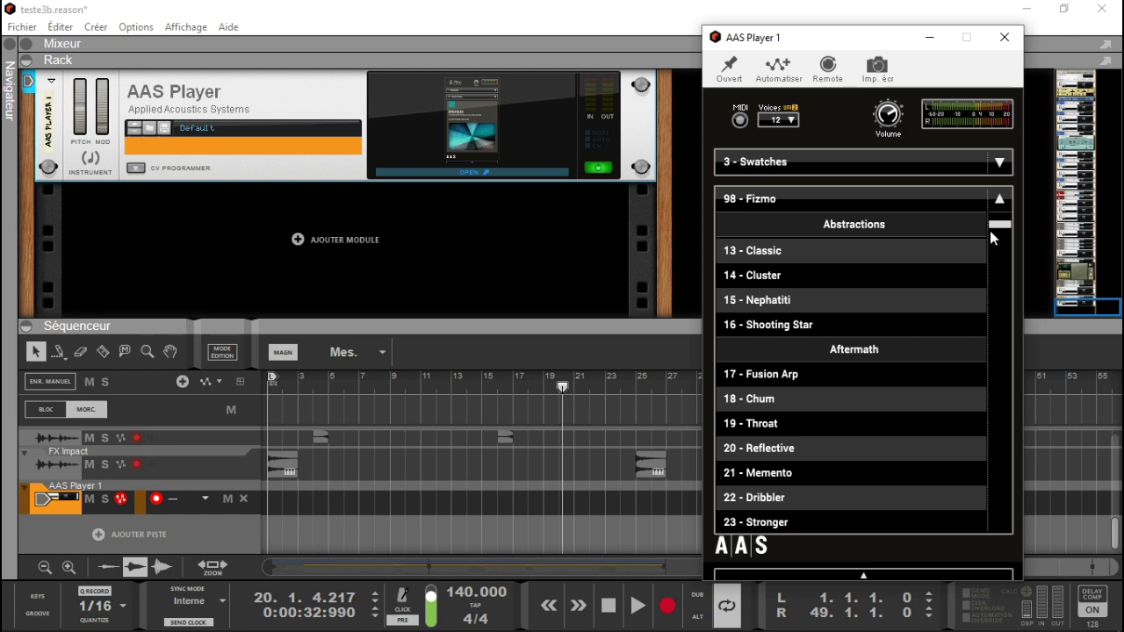
{"action": "scroll", "coordinate": [988, 231], "scroll_direction": "up", "scroll_amount": 4}
{"action": "left_click", "coordinate": [776, 249]}
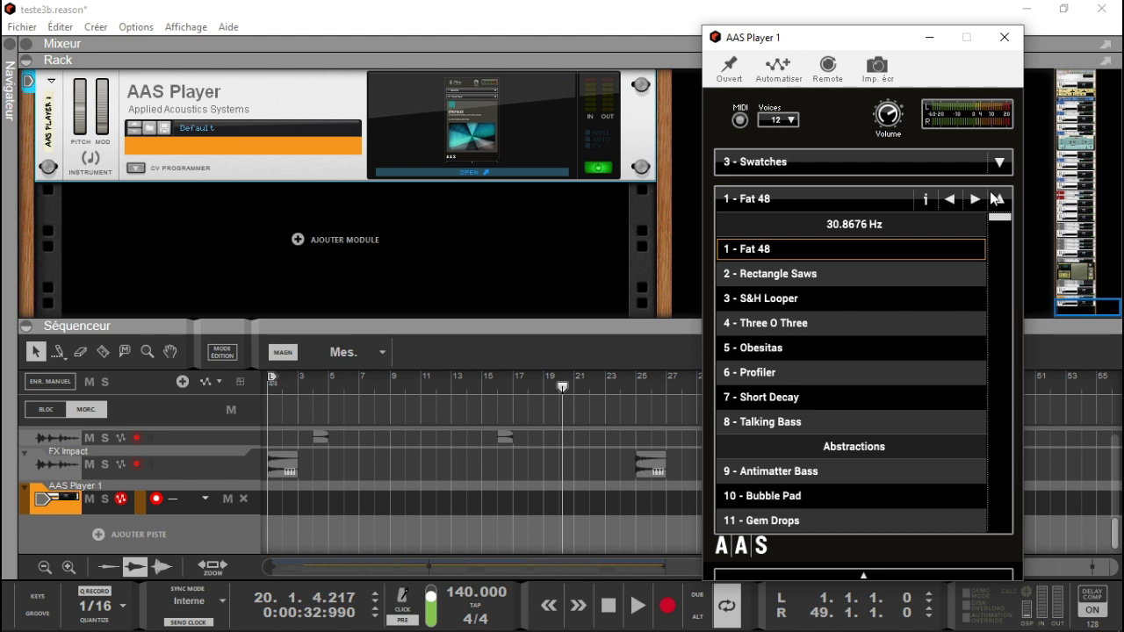
{"action": "left_click", "coordinate": [1000, 202]}
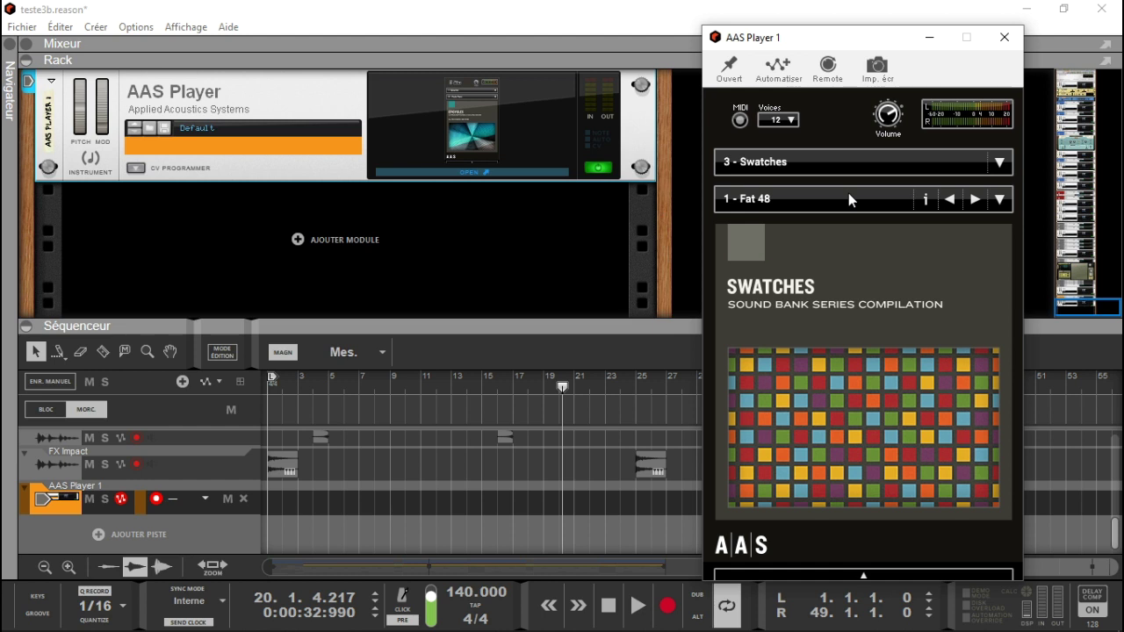
Step: View the available voice counts of AAS Player 1 and dismiss the choices without picking one
{"action": "left_click", "coordinate": [793, 122]}
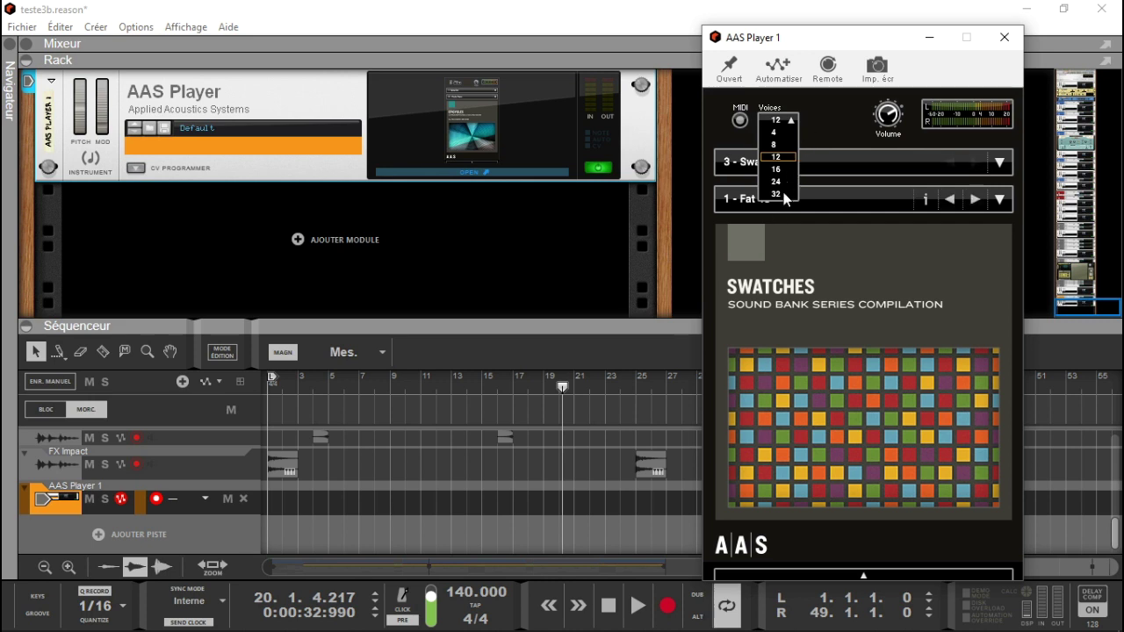
{"action": "left_click", "coordinate": [823, 123]}
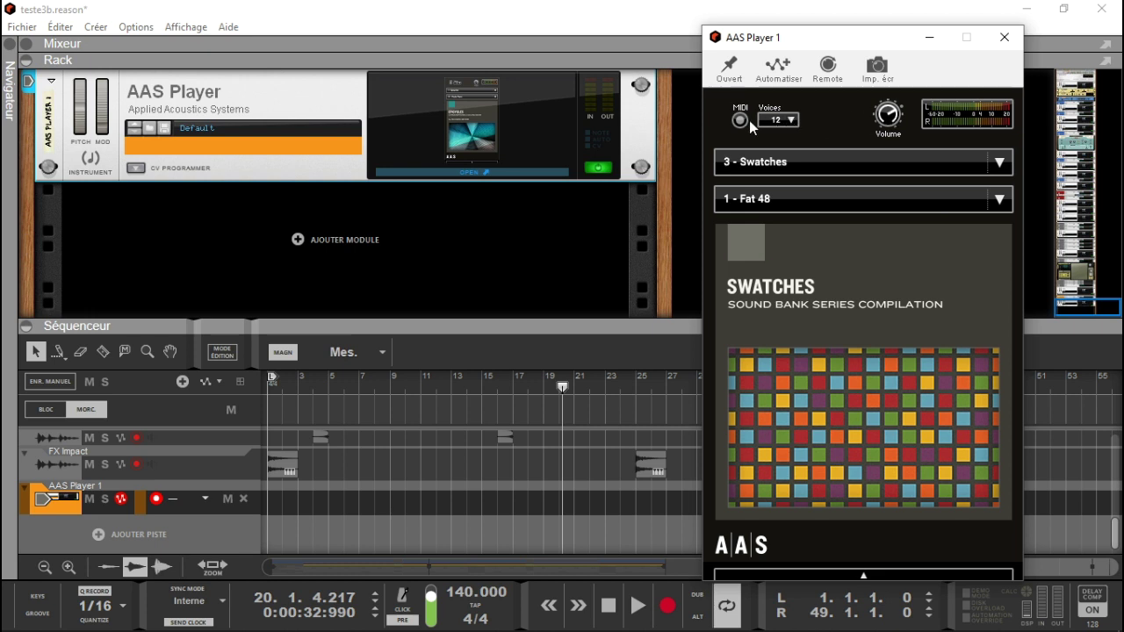
Step: Load the Epicycles and Plastic Pop banks in turn to show their covers, and return to the Swatches bank
{"action": "mouse_move", "coordinate": [786, 165]}
{"action": "left_click", "coordinate": [843, 164]}
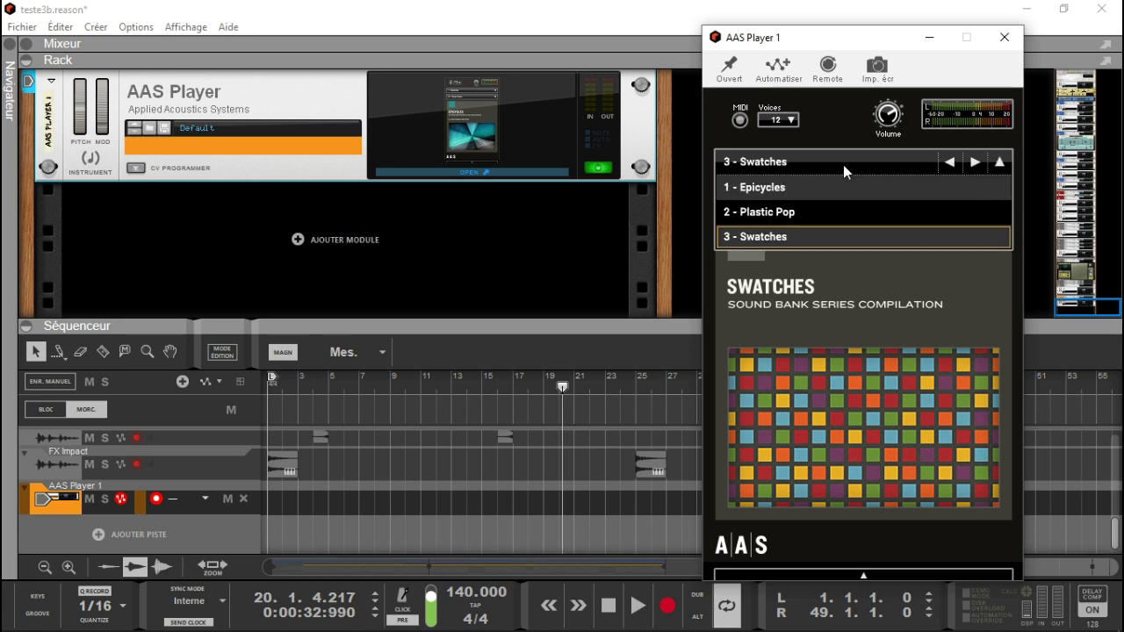
{"action": "left_click", "coordinate": [783, 192]}
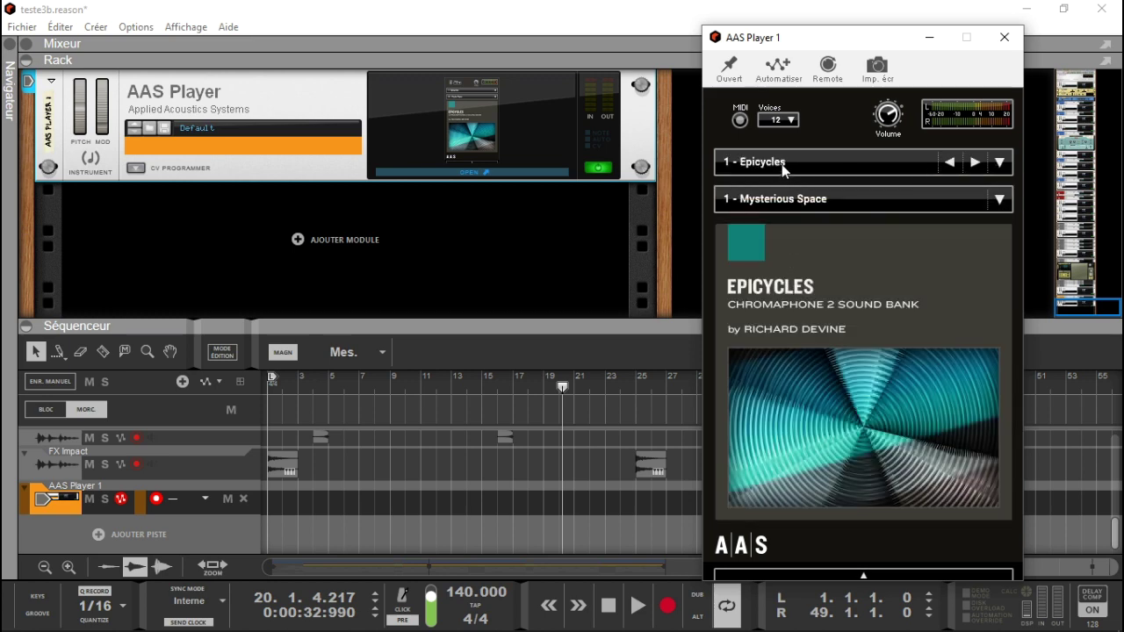
{"action": "left_click", "coordinate": [782, 165]}
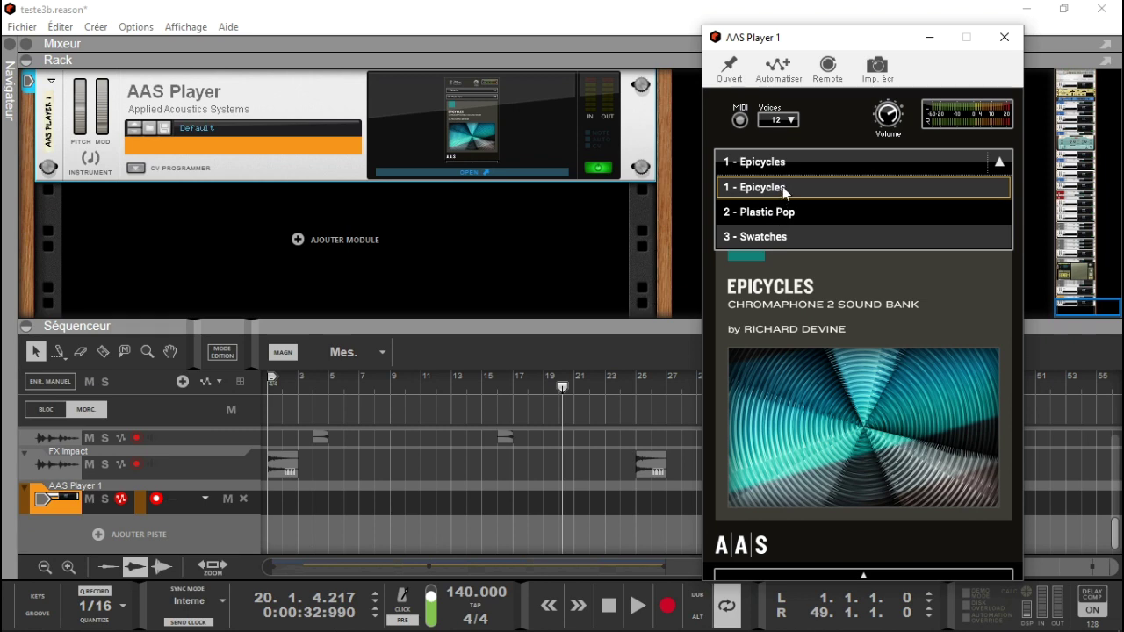
{"action": "left_click", "coordinate": [773, 212]}
{"action": "left_click", "coordinate": [764, 164]}
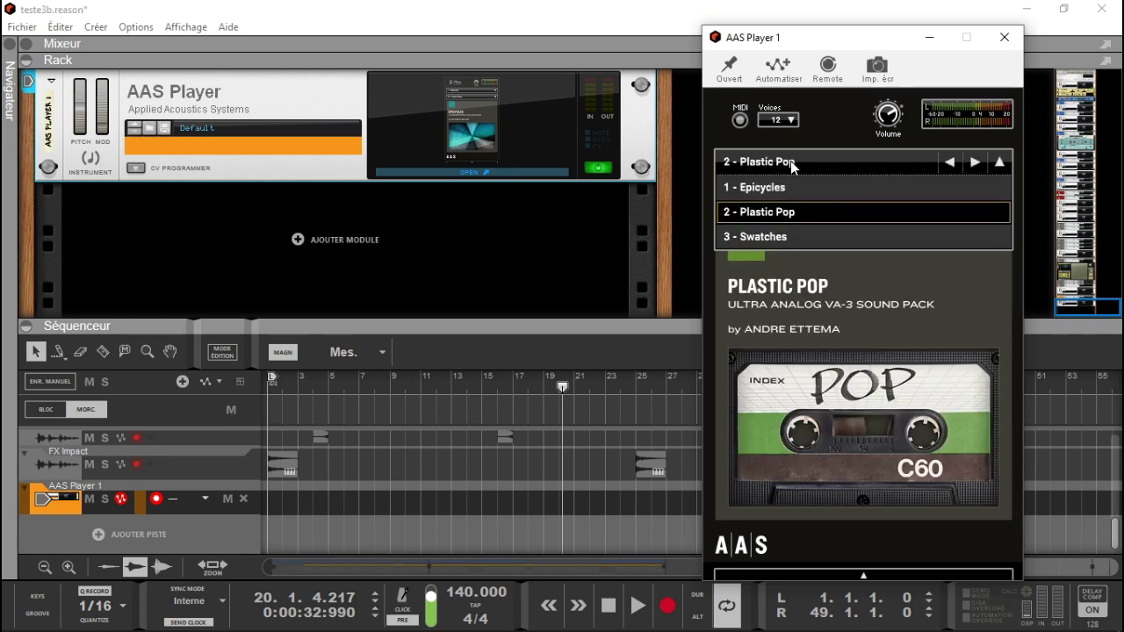
{"action": "left_click", "coordinate": [756, 238]}
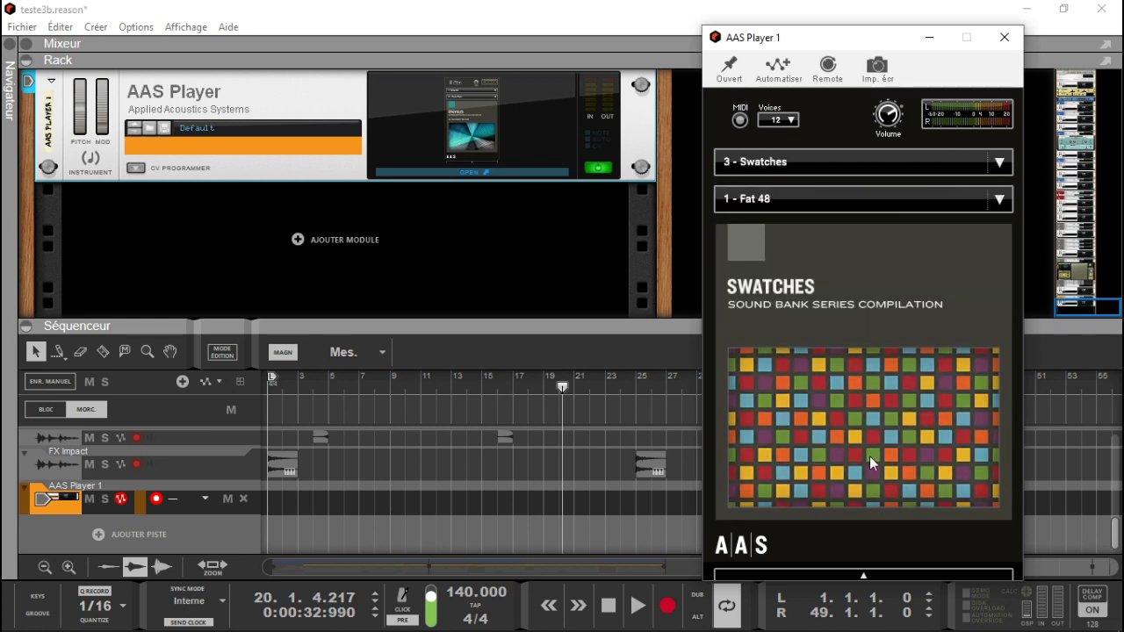
Step: Open the Swatches preset list again and display the song's full mixer behind the player
{"action": "left_click", "coordinate": [862, 196]}
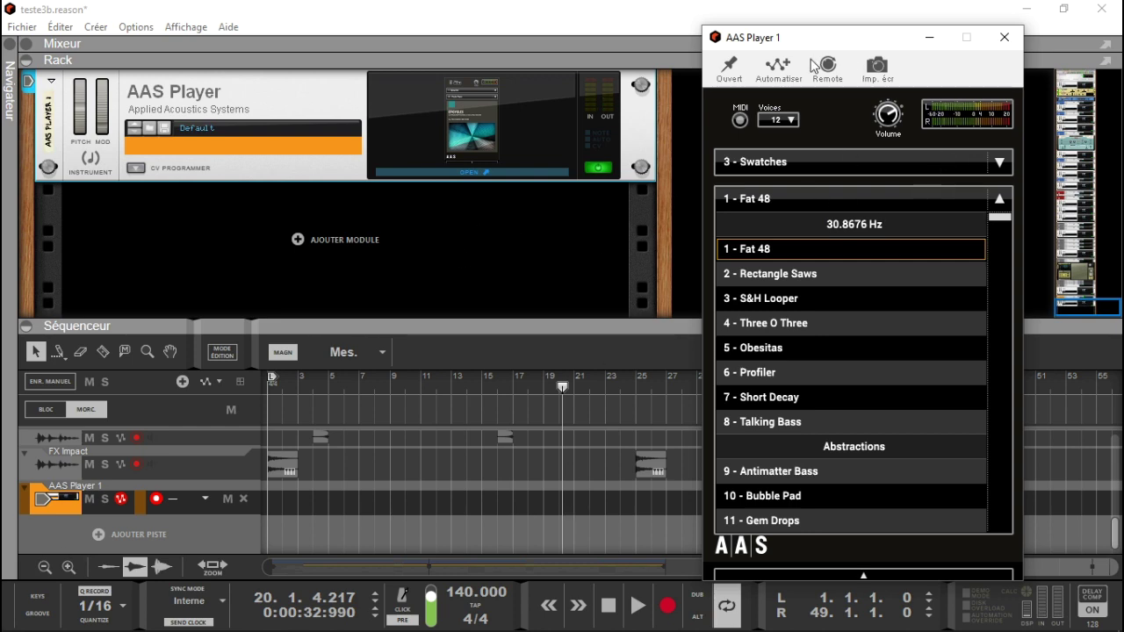
{"action": "key", "text": "F5"}
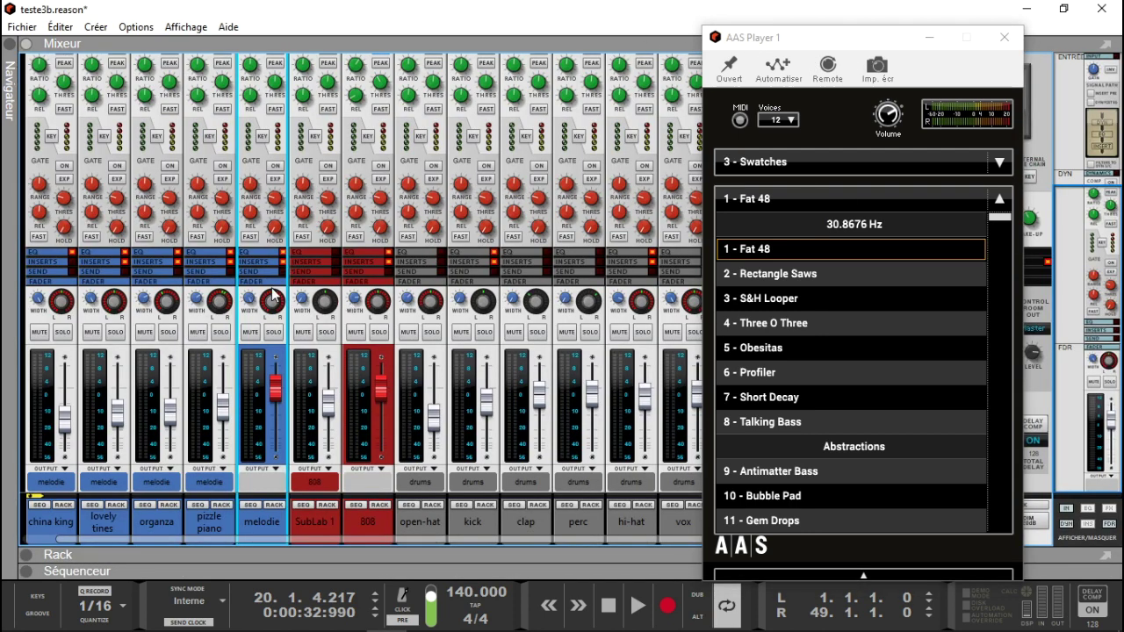
Step: Remove the melodie channel's solo, close the AAS Player 1 window, and solo the AAS Player 1 and drums channels
{"action": "left_click", "coordinate": [274, 333]}
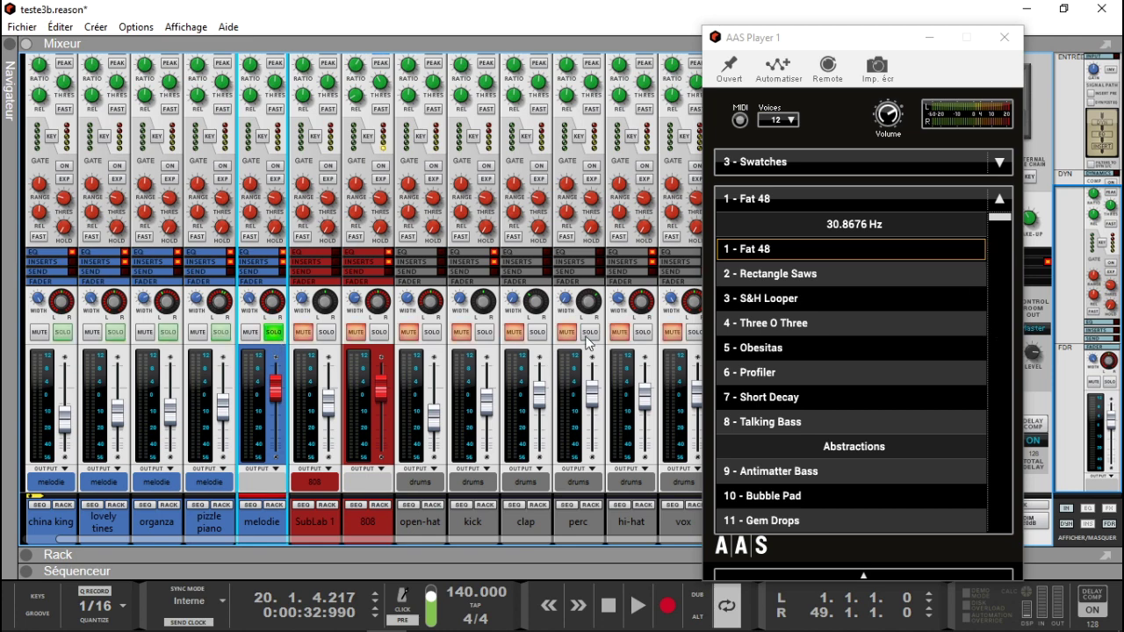
{"action": "left_click", "coordinate": [274, 332]}
{"action": "left_click", "coordinate": [1004, 41]}
{"action": "left_click", "coordinate": [1003, 41]}
{"action": "left_click", "coordinate": [904, 333]}
{"action": "left_click", "coordinate": [847, 333]}
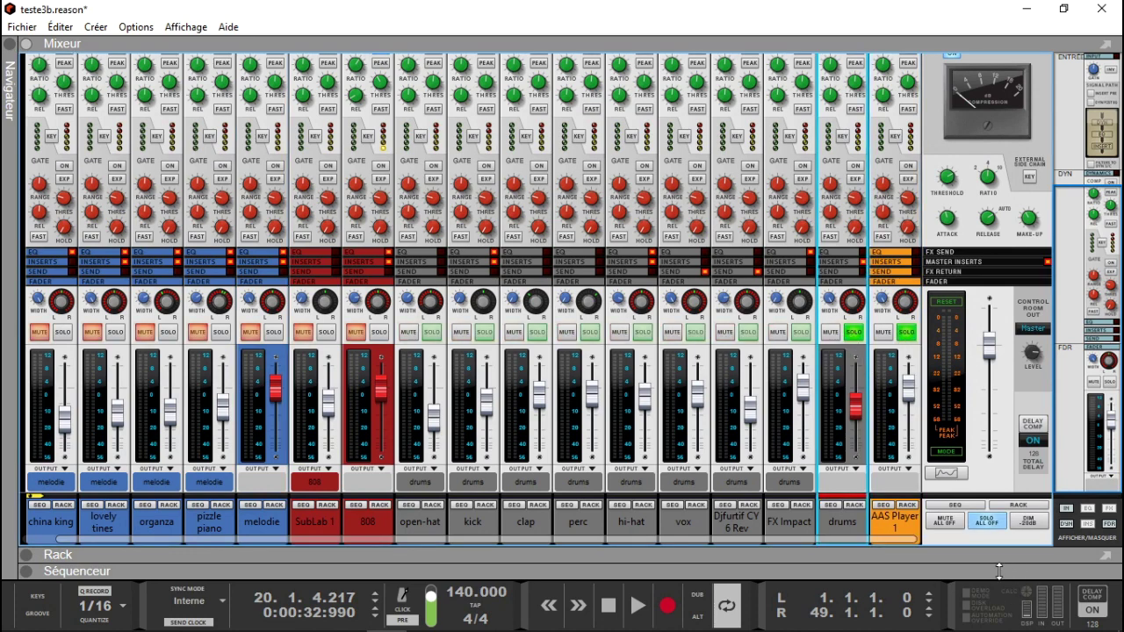
Step: Lower the AAS Player 1 channel fader while the song plays, and reopen the player's window from the rack
{"action": "key", "text": "space"}
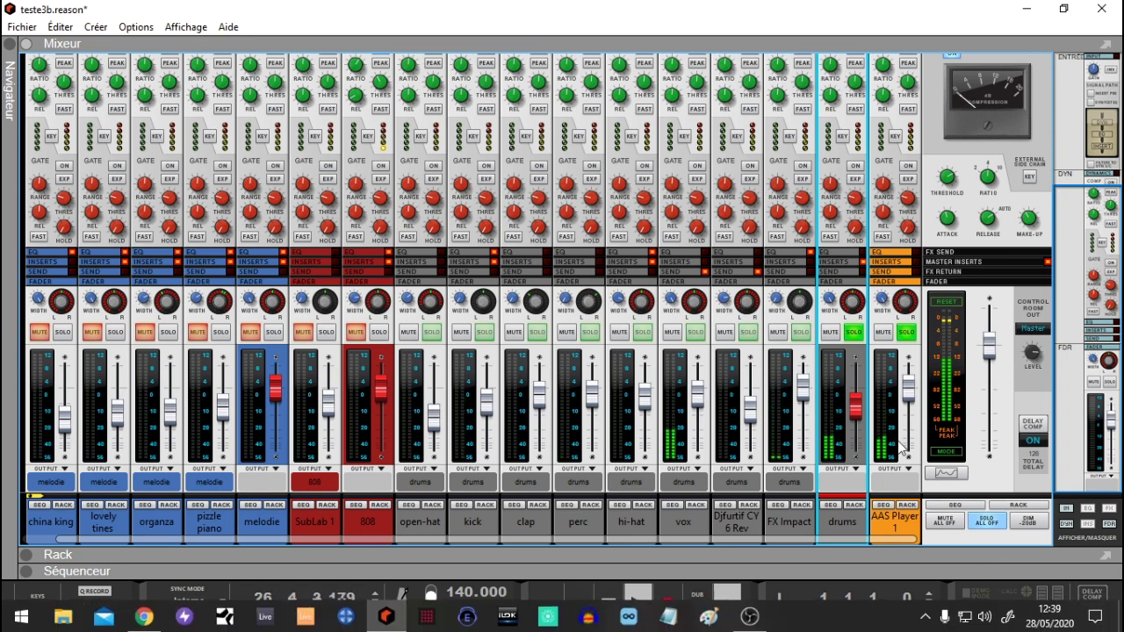
{"action": "left_click_drag", "start_coordinate": [908, 388], "coordinate": [912, 424]}
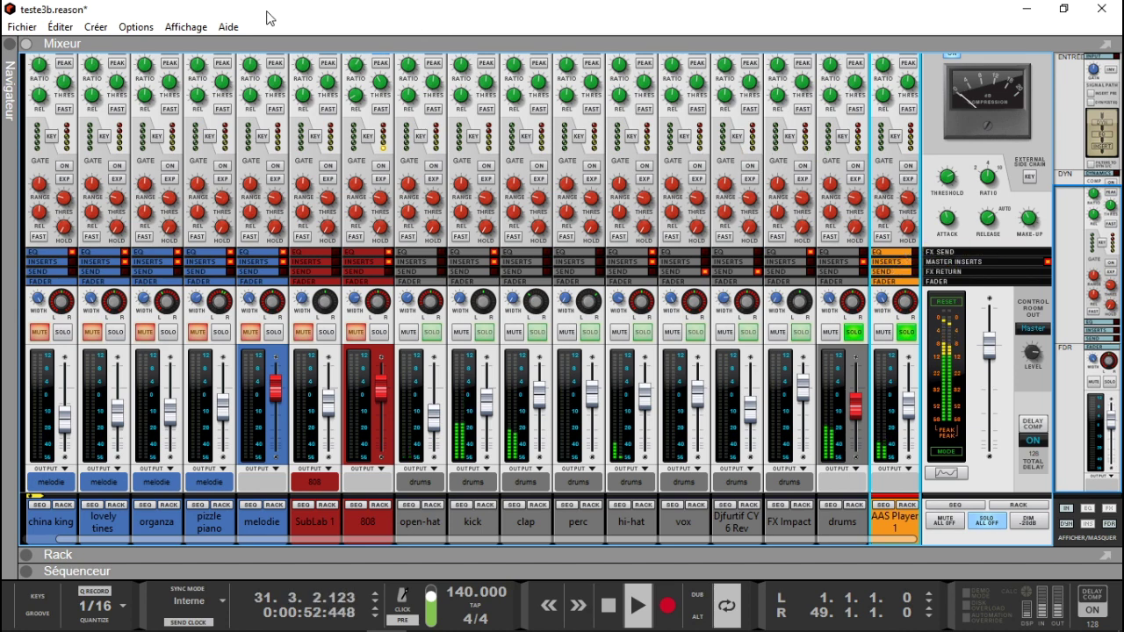
{"action": "left_click", "coordinate": [26, 43]}
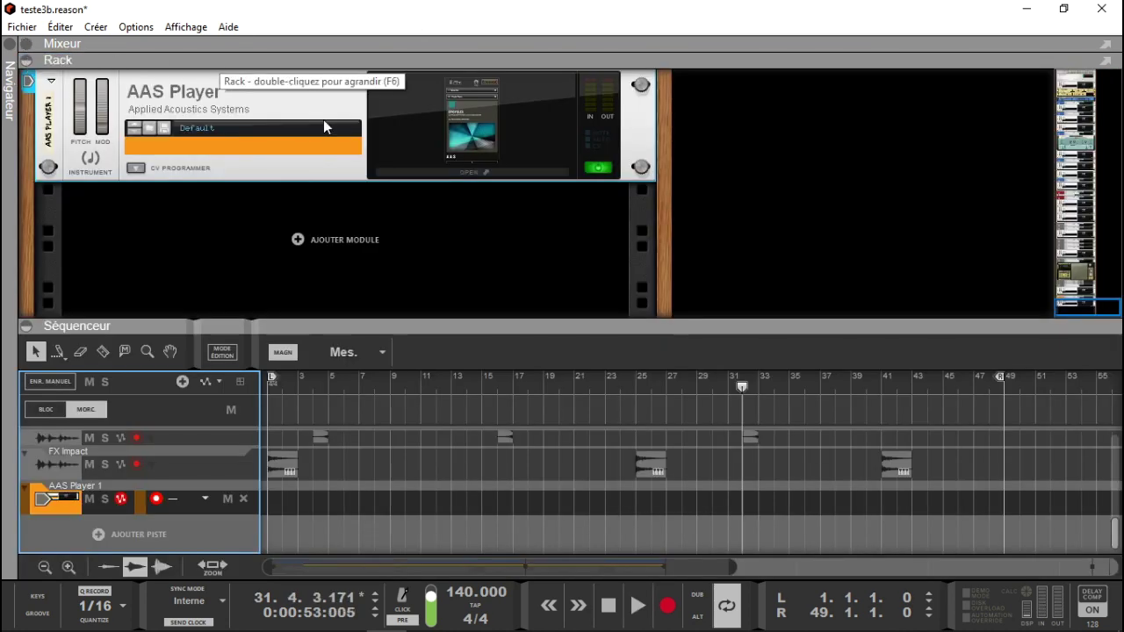
{"action": "left_click", "coordinate": [401, 172]}
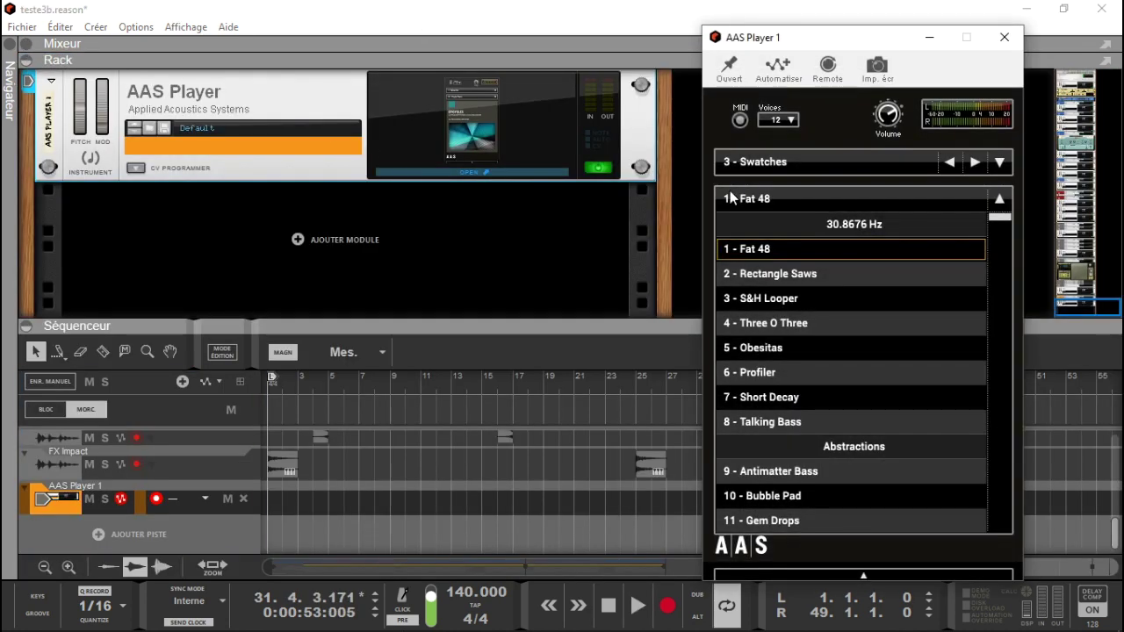
Step: Audition the 30.8676 Hz presets in order from 2 - Rectangle Saws to 8 - Talking Bass while the song plays
{"action": "left_click", "coordinate": [762, 273]}
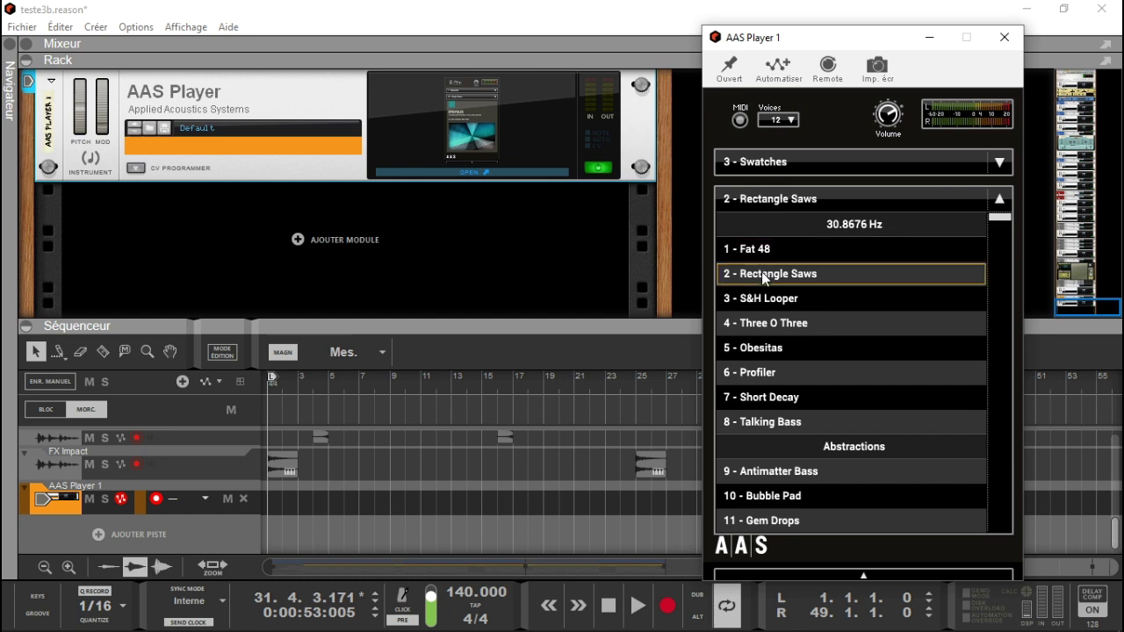
{"action": "key", "text": "space"}
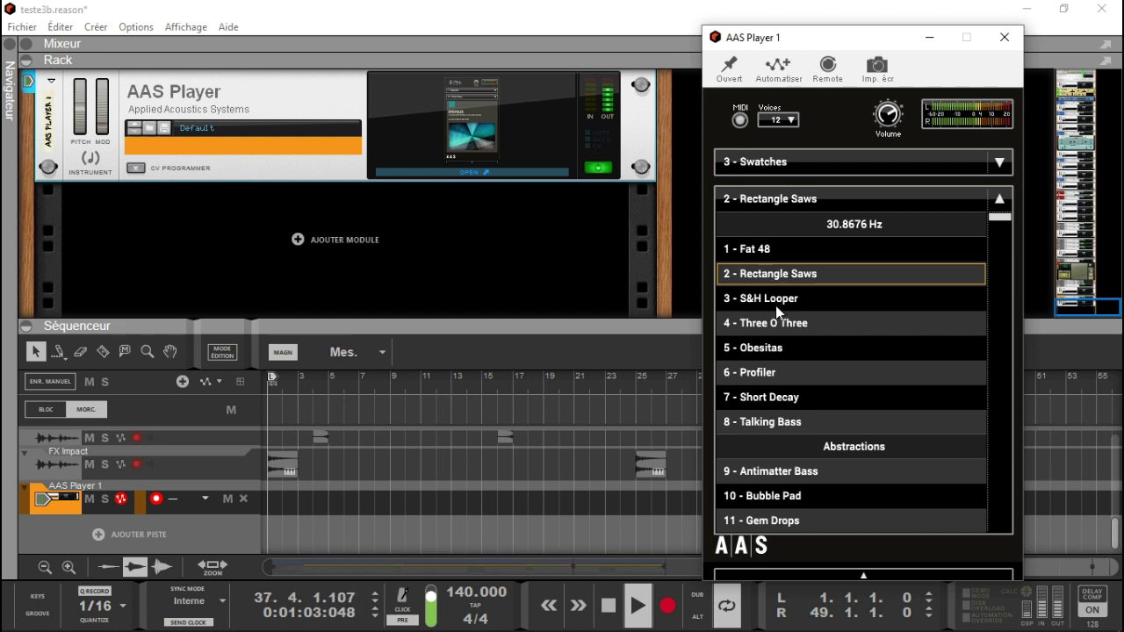
{"action": "left_click", "coordinate": [775, 306]}
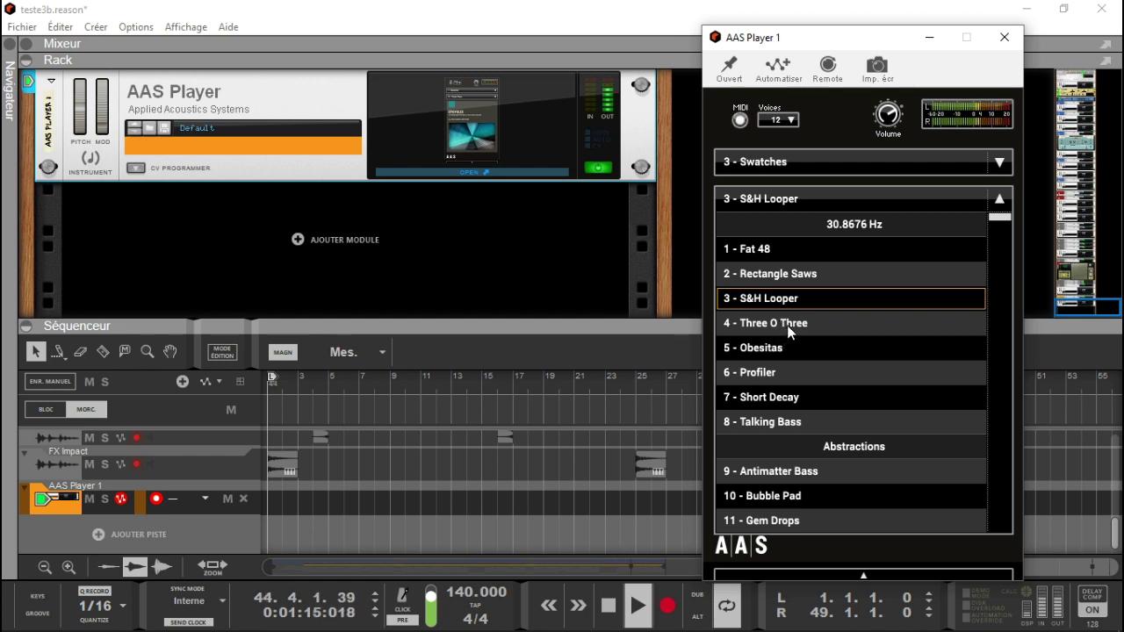
{"action": "left_click", "coordinate": [787, 325]}
{"action": "left_click", "coordinate": [782, 348]}
{"action": "left_click", "coordinate": [783, 371]}
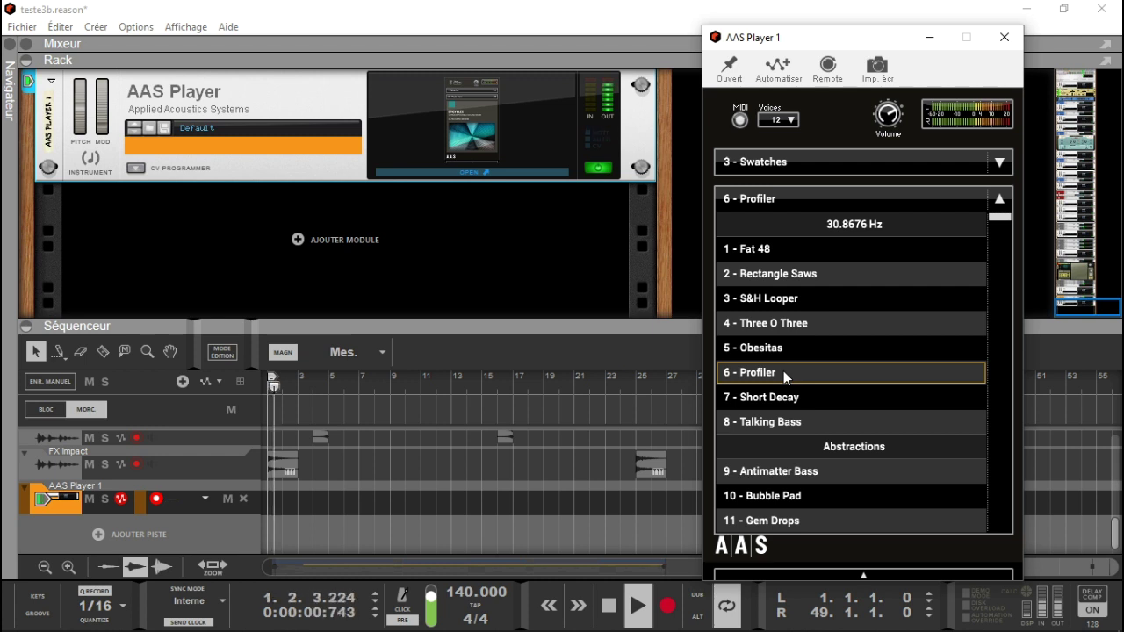
{"action": "left_click", "coordinate": [778, 397]}
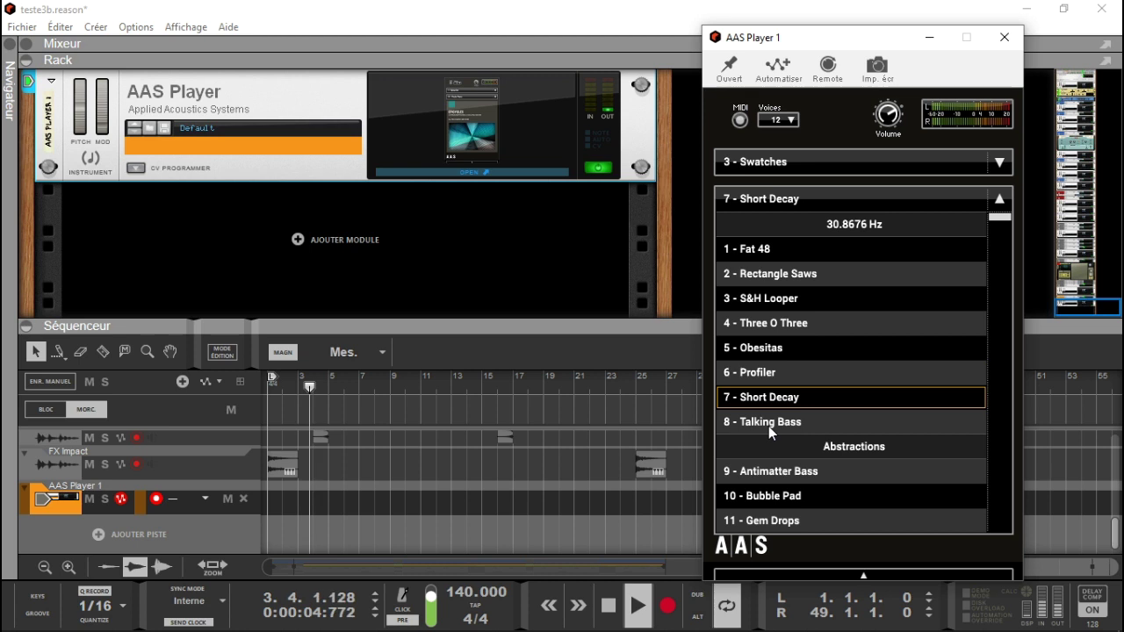
{"action": "left_click", "coordinate": [768, 426]}
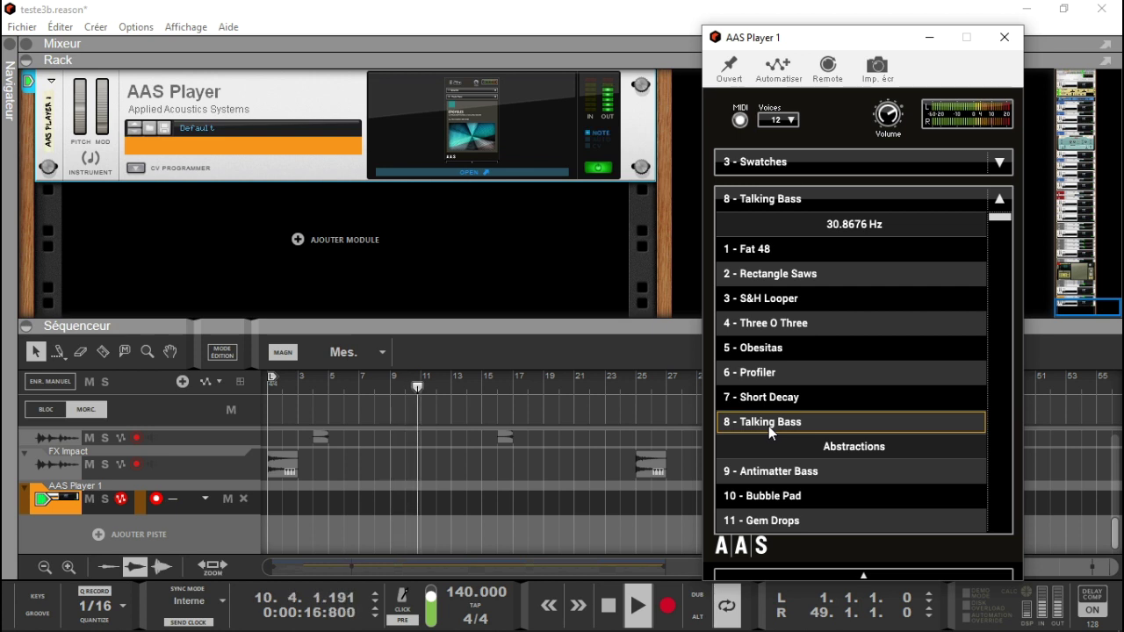
Step: Audition the Abstractions presets 9 - Antimatter Bass, 10 - Bubble Pad and 11 - Gem Drops with the song, and stop playback
{"action": "left_click", "coordinate": [780, 471]}
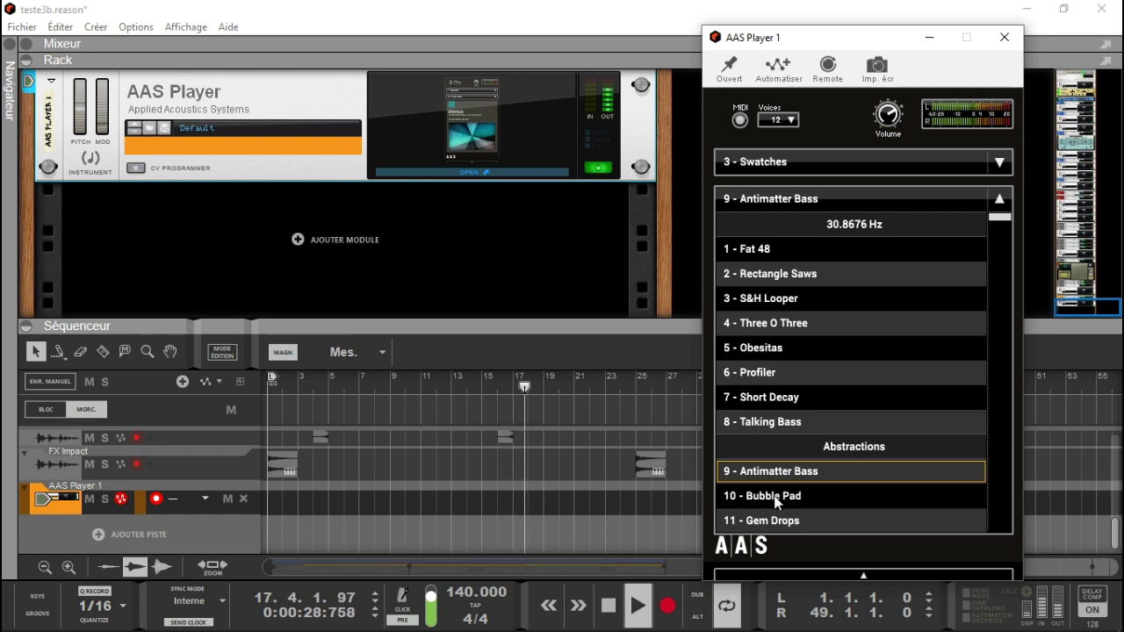
{"action": "left_click", "coordinate": [773, 495]}
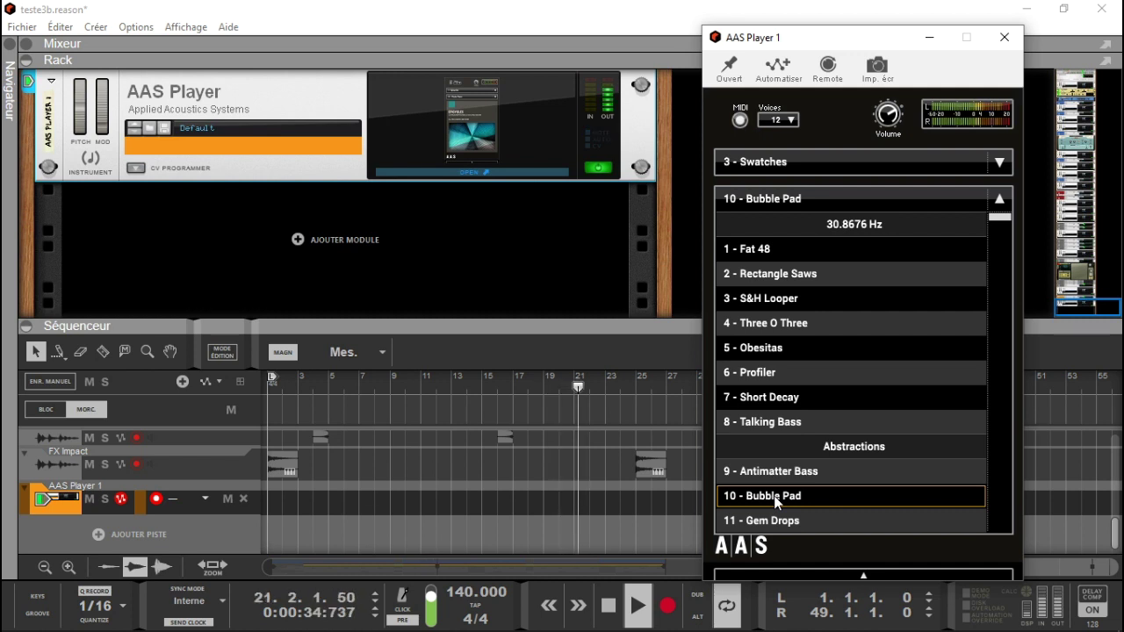
{"action": "left_click", "coordinate": [772, 520]}
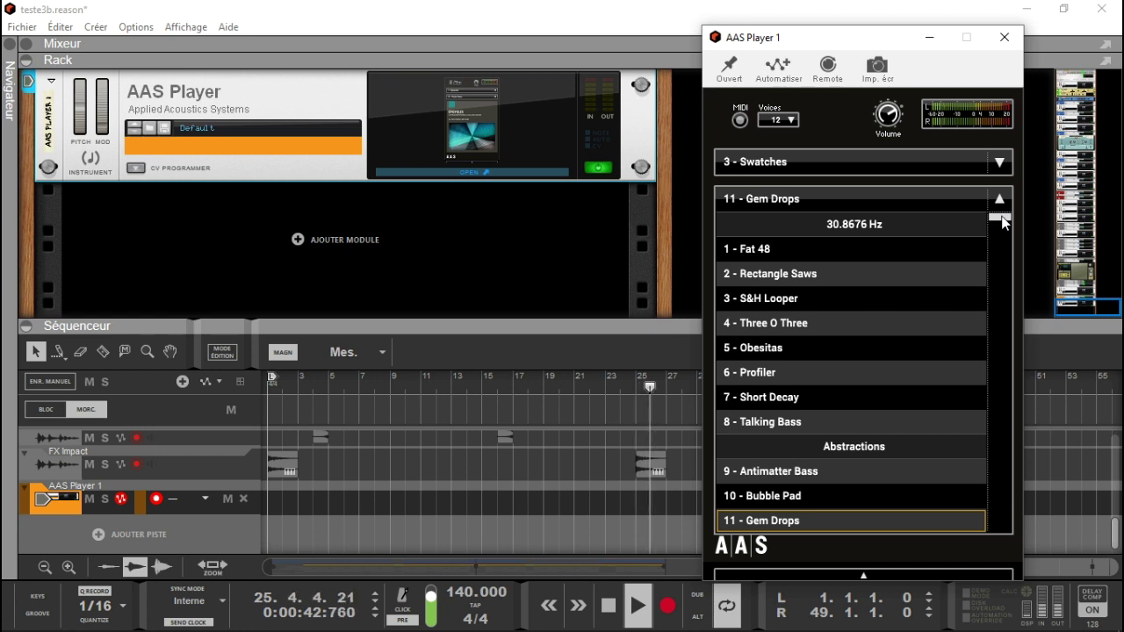
{"action": "key", "text": "space"}
Step: Audition the Aftermath presets 21 - Memento and 22 - Dribbler and the Analog Essentials presets 25 - Melody Arp and 29 - Epic Pad
{"action": "left_click_drag", "start_coordinate": [999, 219], "coordinate": [998, 238]}
{"action": "left_click", "coordinate": [839, 279]}
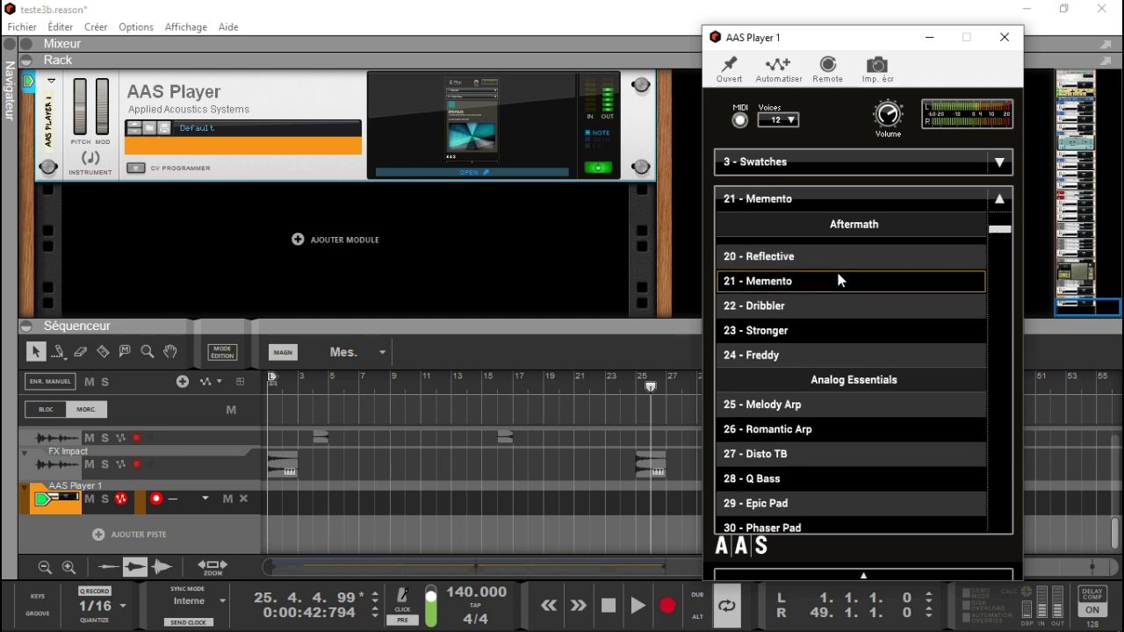
{"action": "left_click", "coordinate": [790, 314]}
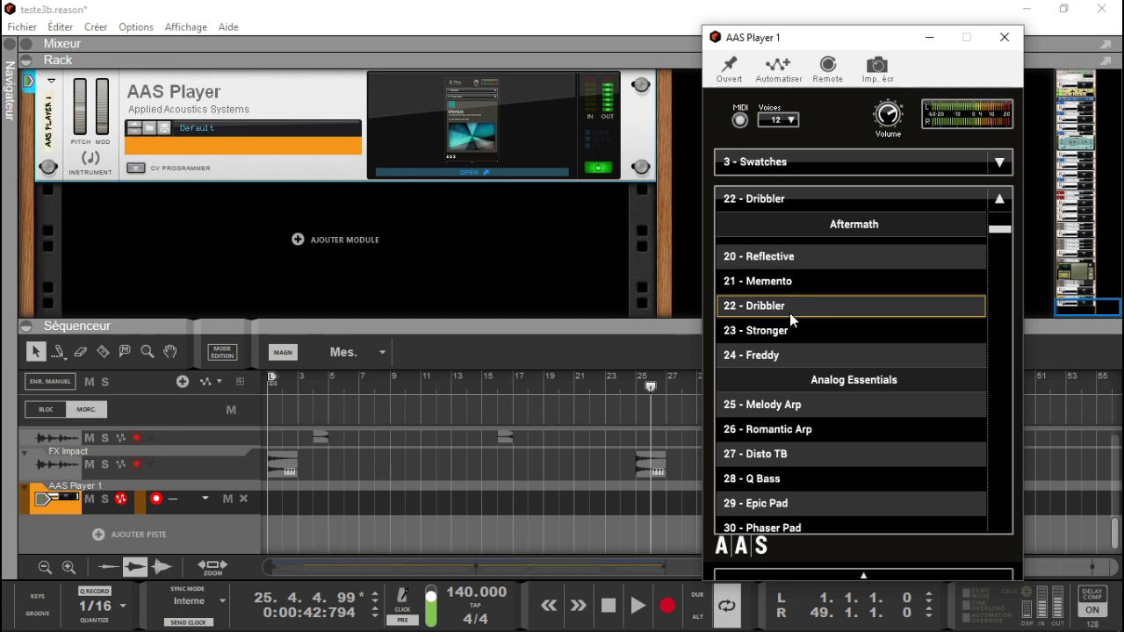
{"action": "left_click", "coordinate": [799, 407]}
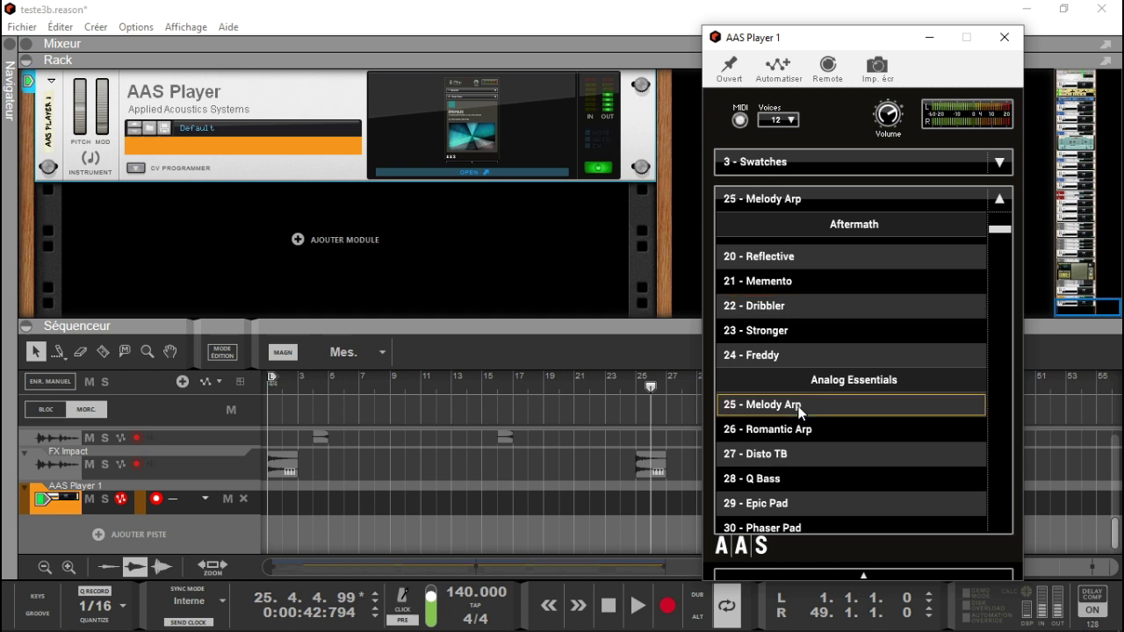
{"action": "left_click", "coordinate": [785, 503]}
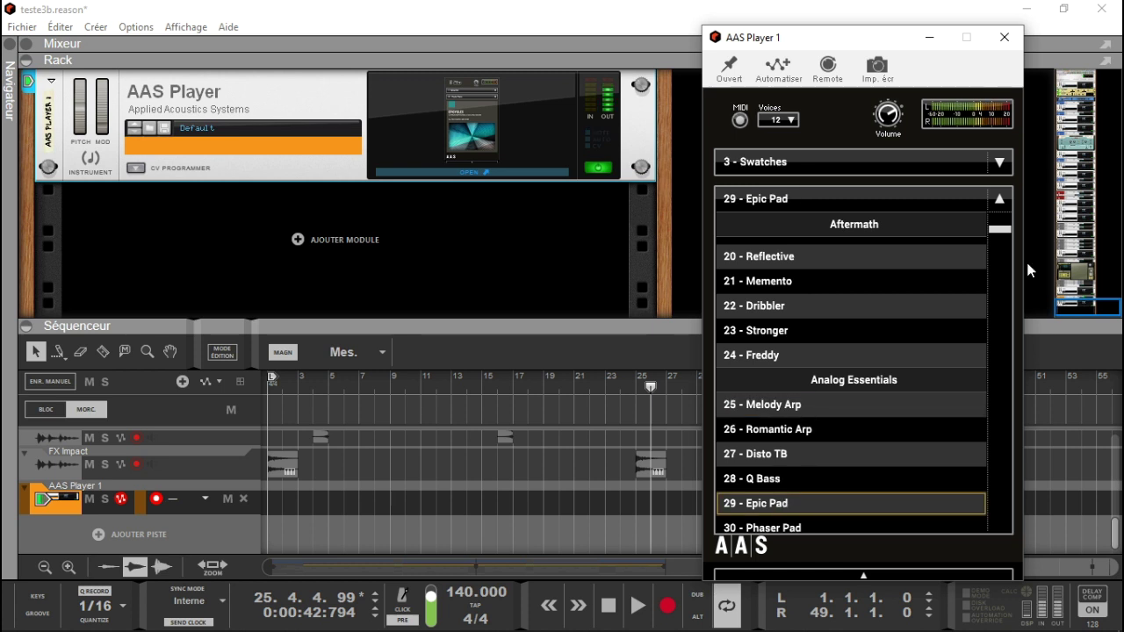
Step: Audition the Angelicals presets in order from 33 - Carpetry to 38 - Spiral, and hear Spiral together with the song
{"action": "scroll", "coordinate": [1006, 236], "scroll_direction": "down", "scroll_amount": 5}
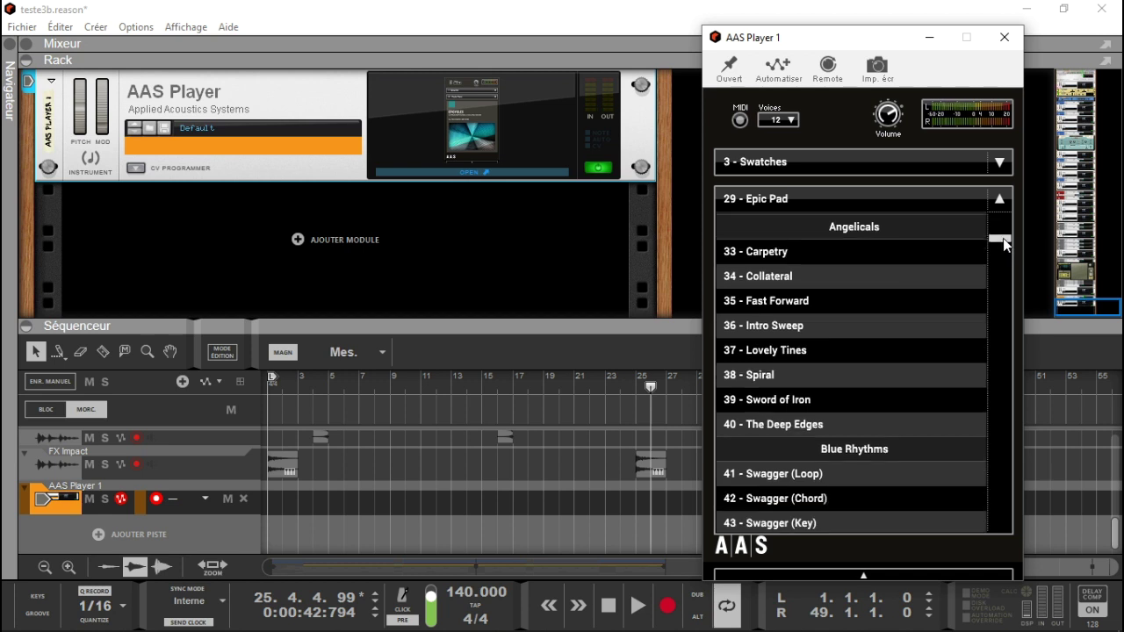
{"action": "scroll", "coordinate": [1004, 236], "scroll_direction": "up", "scroll_amount": 2}
{"action": "left_click", "coordinate": [862, 400]}
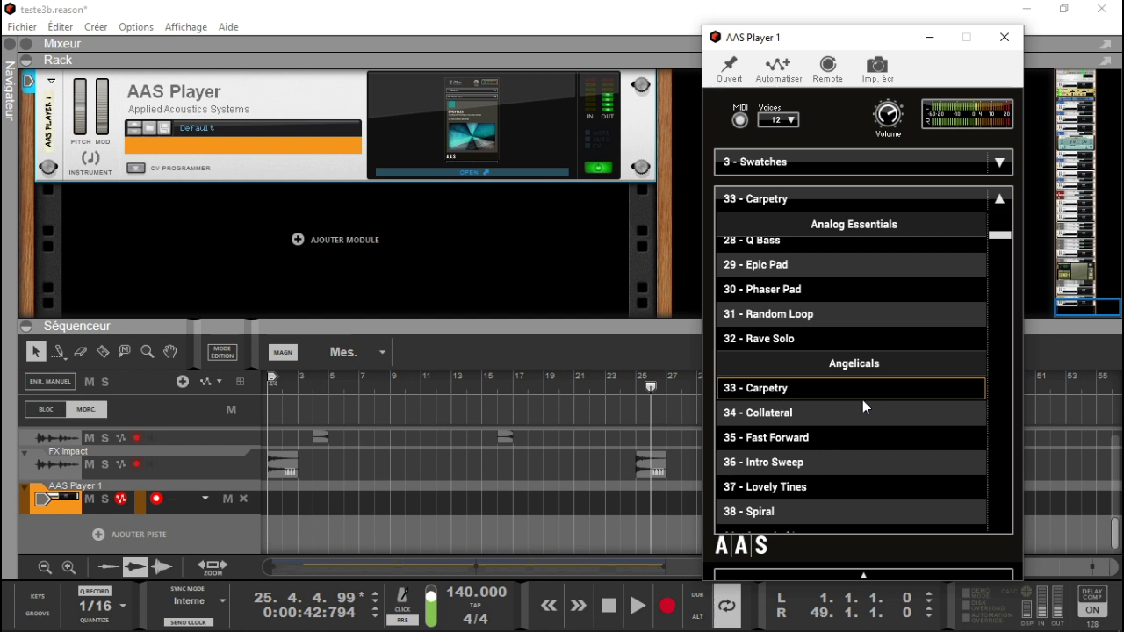
{"action": "left_click", "coordinate": [838, 414]}
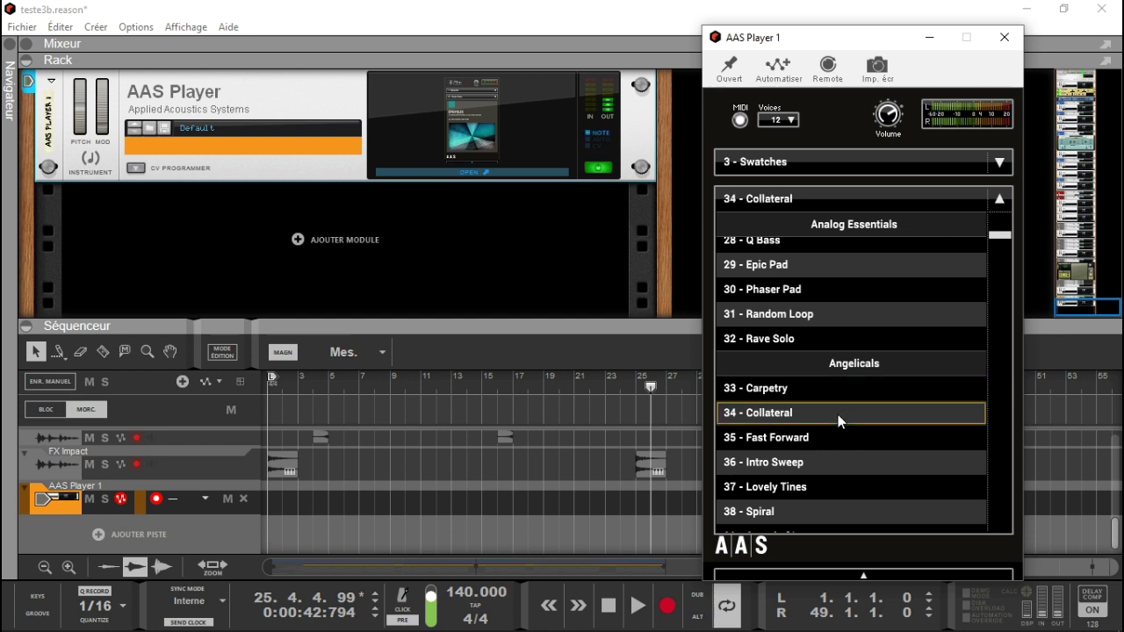
{"action": "left_click", "coordinate": [838, 438]}
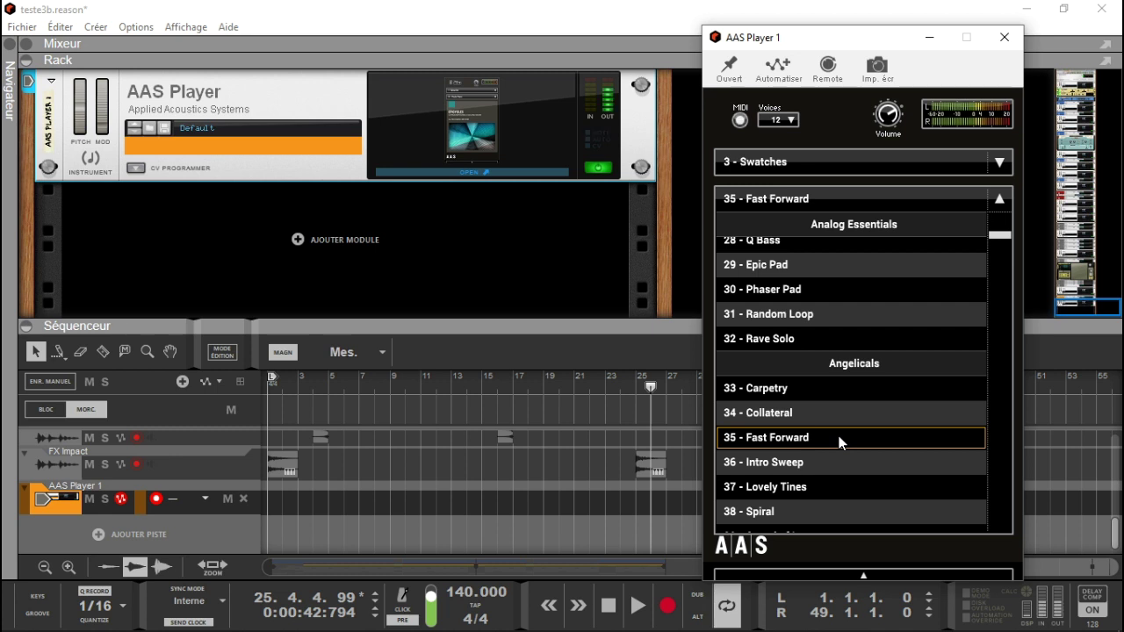
{"action": "left_click", "coordinate": [841, 454]}
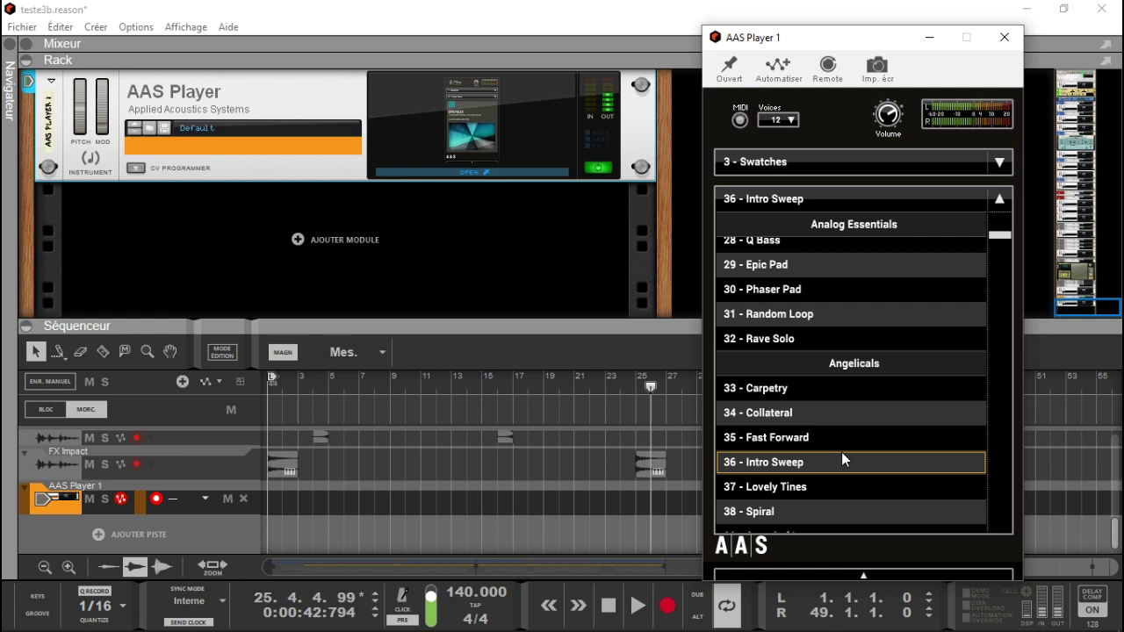
{"action": "left_click", "coordinate": [787, 491]}
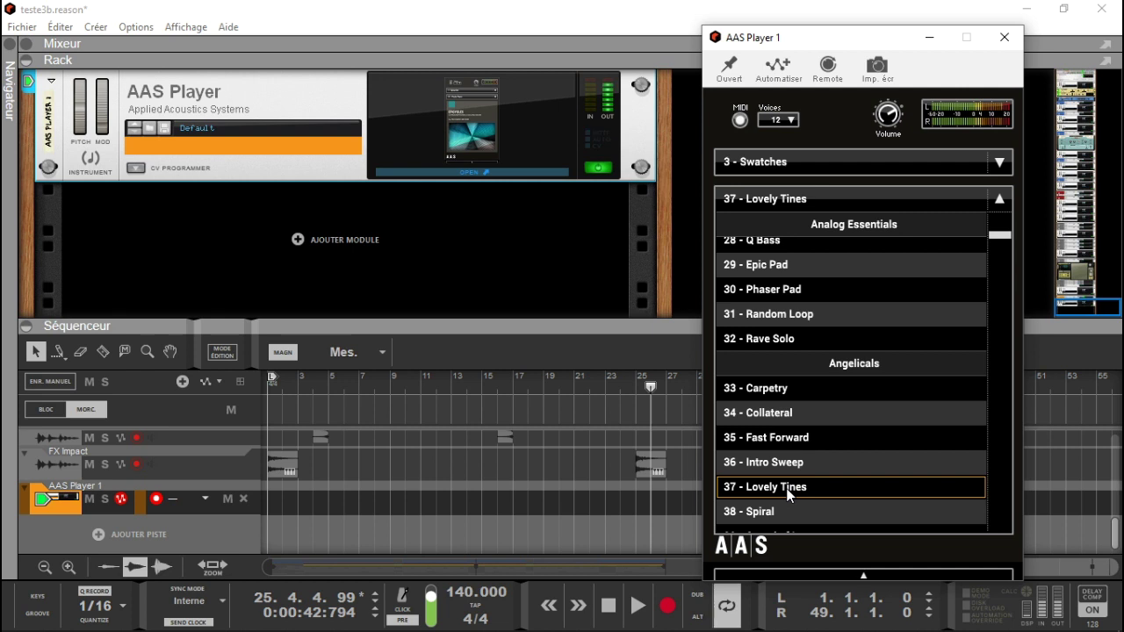
{"action": "left_click", "coordinate": [767, 511]}
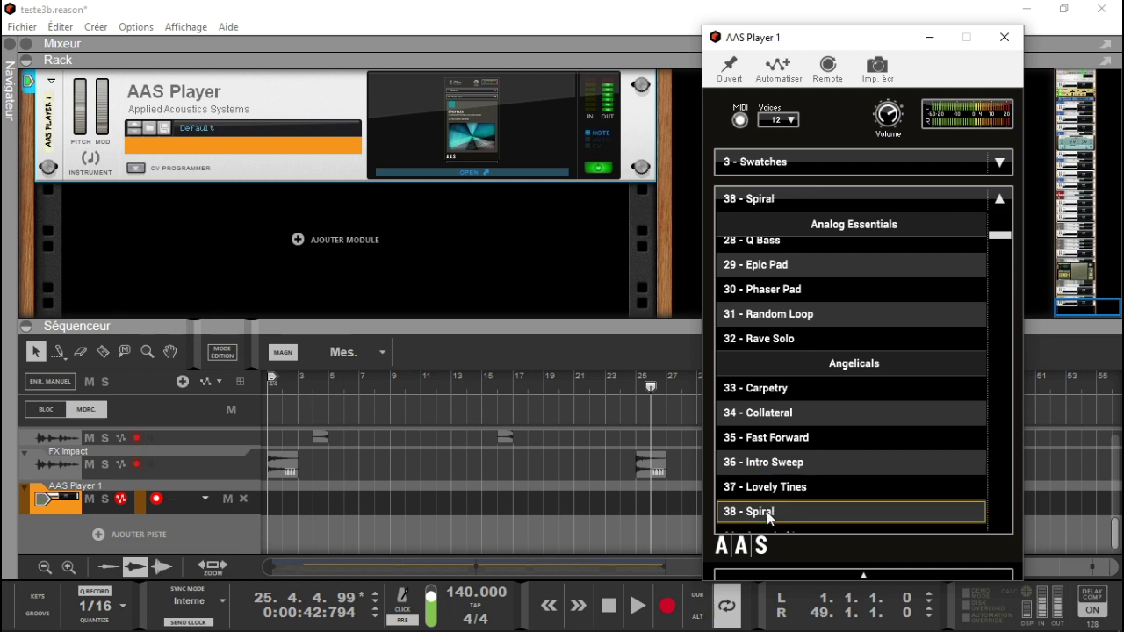
{"action": "key", "text": "space"}
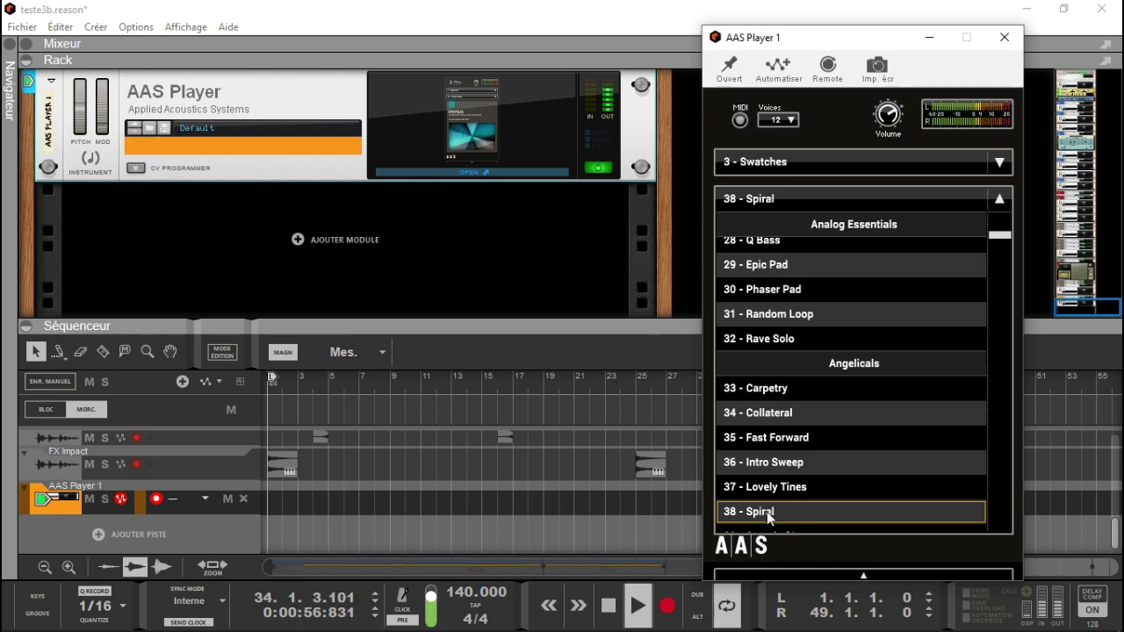
{"action": "key", "text": "space"}
Step: Load the Blue Rhythms preset 41 - Swagger (Loop) and audition it with the song playing, stopping playback at the end
{"action": "left_click_drag", "start_coordinate": [1004, 237], "coordinate": [1004, 240]}
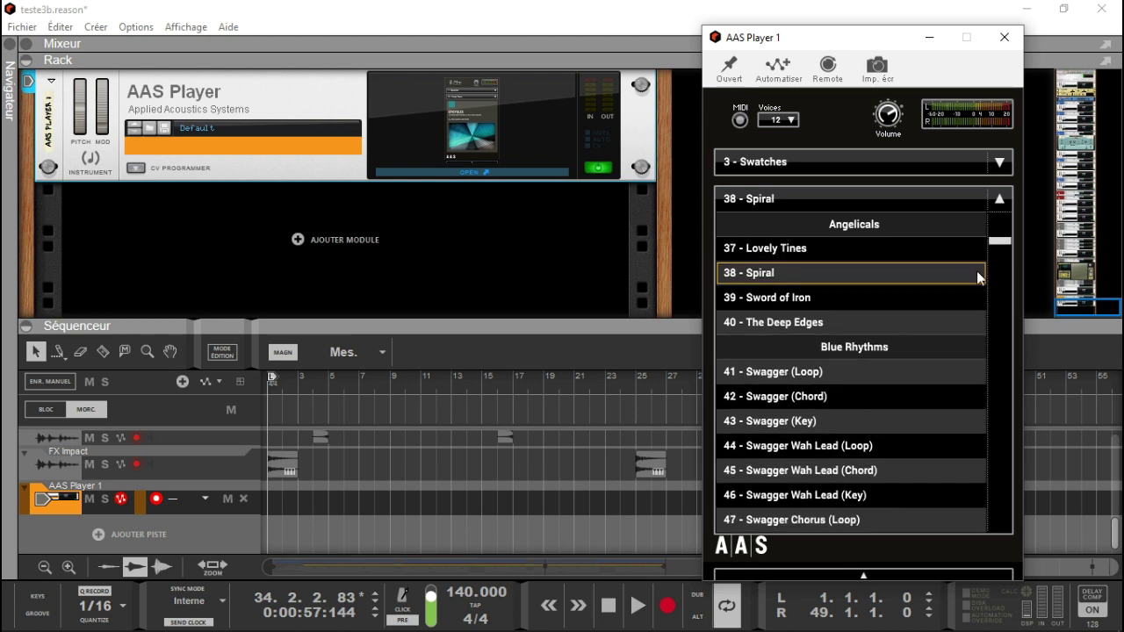
{"action": "left_click", "coordinate": [766, 372]}
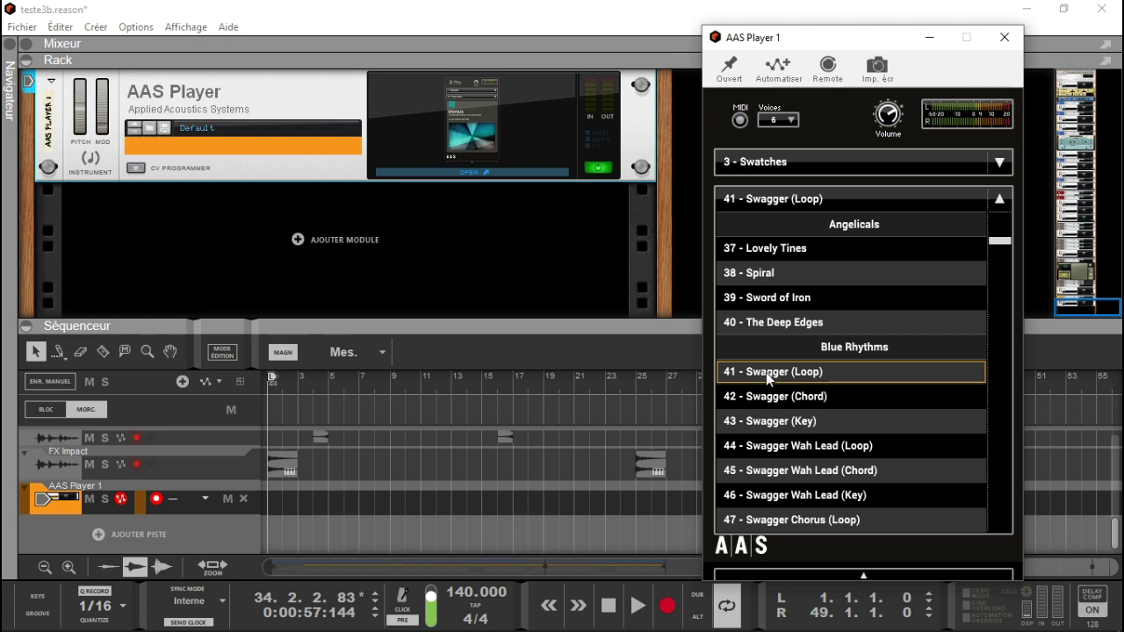
{"action": "key", "text": "space"}
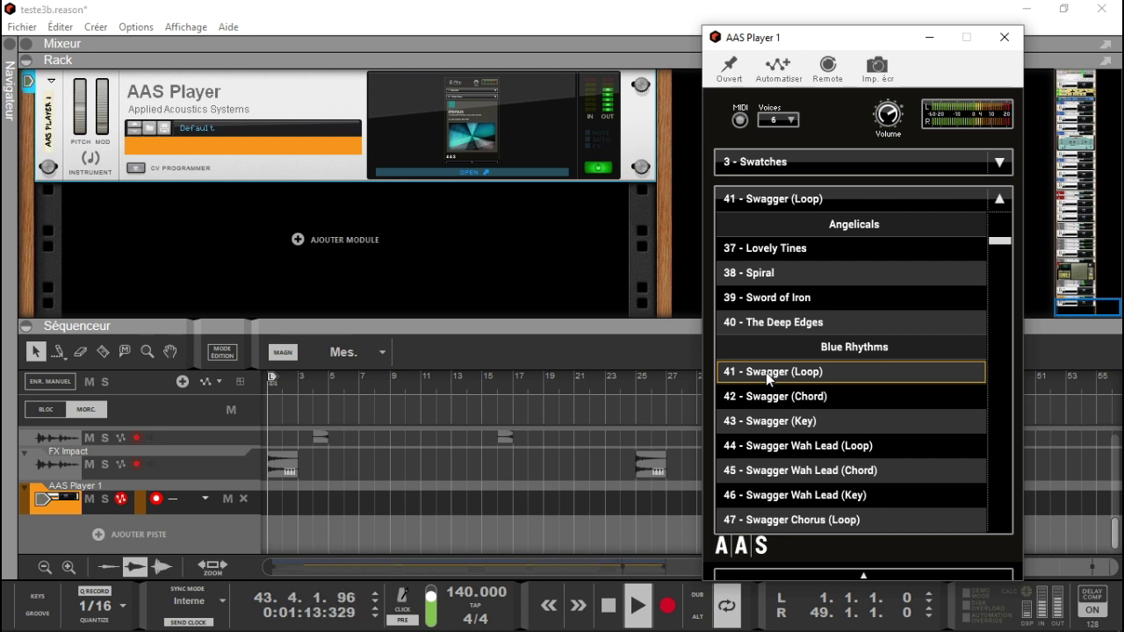
{"action": "key", "text": "space"}
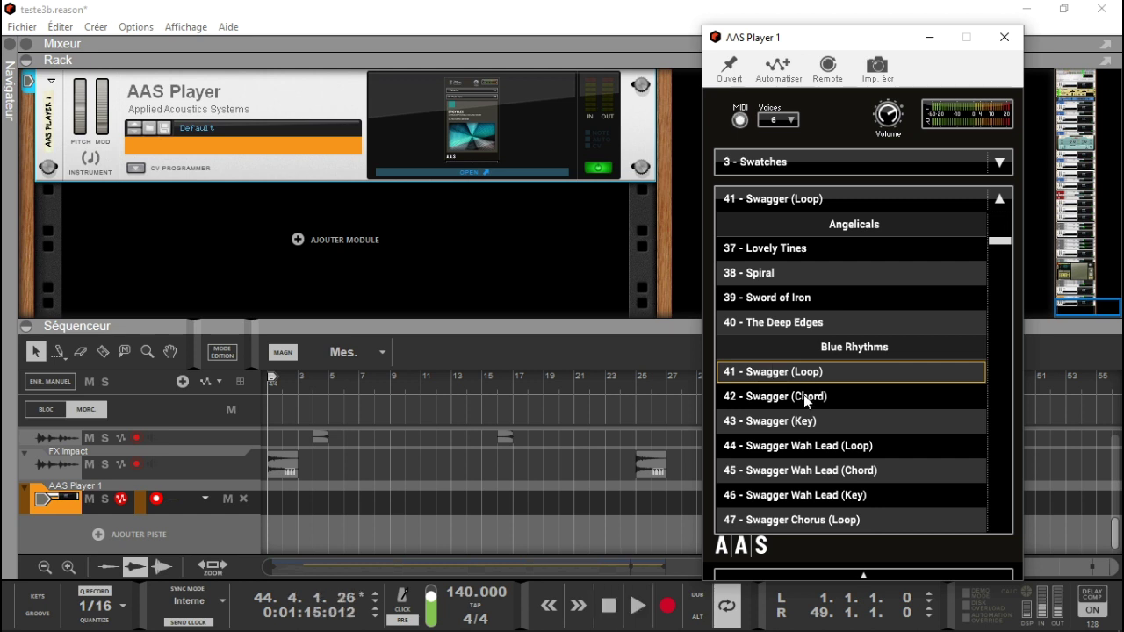
Step: Audition the Blue Rhythms presets 42 - Swagger (Chord), 43 - Swagger (Key) and 44 - Swagger Wah Lead (Loop) with the song stopped
{"action": "left_click", "coordinate": [793, 399]}
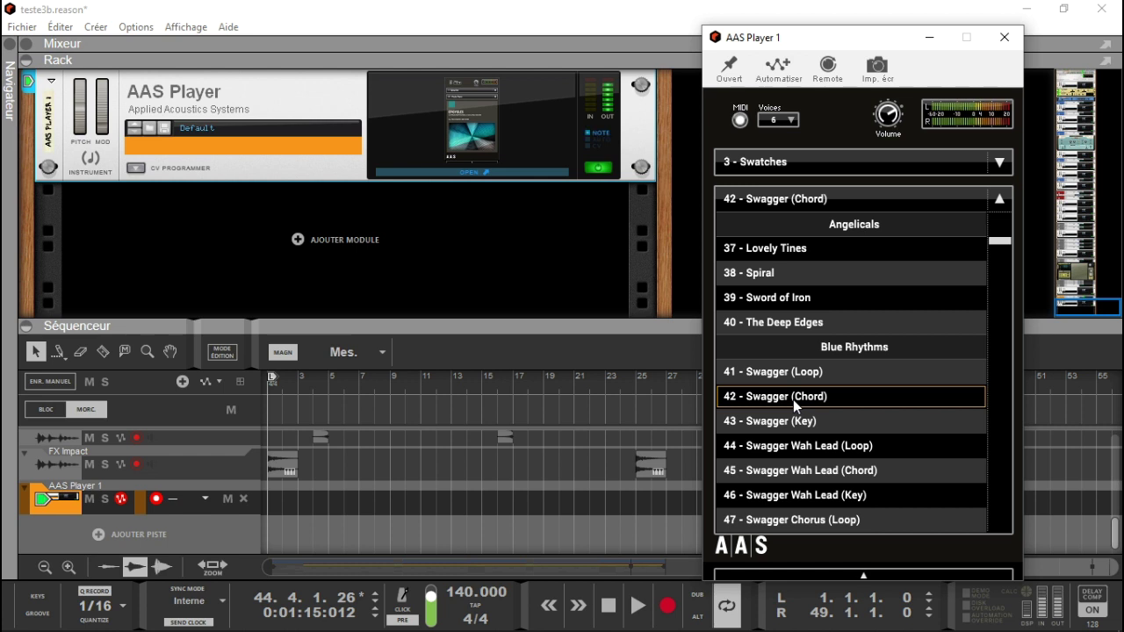
{"action": "left_click", "coordinate": [796, 424]}
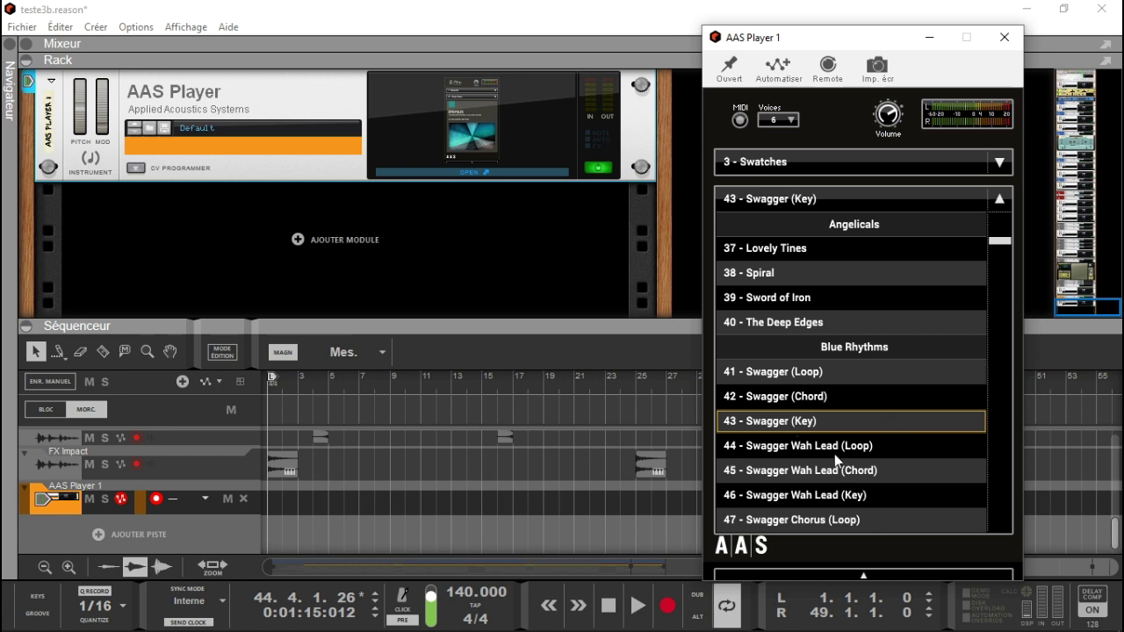
{"action": "left_click", "coordinate": [841, 448]}
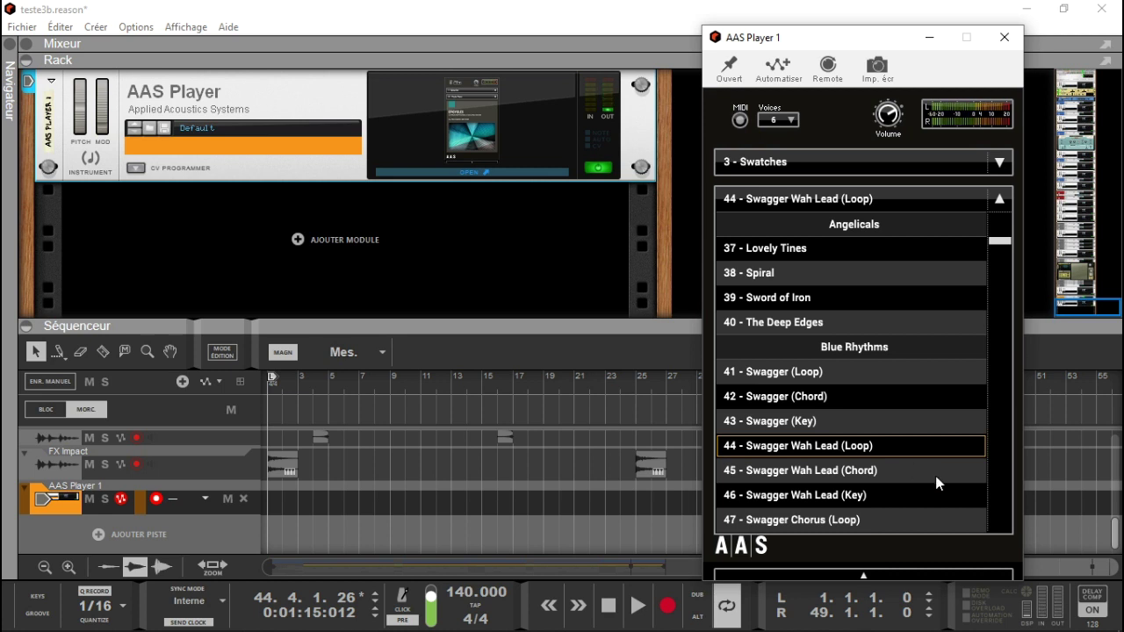
{"action": "left_click_drag", "start_coordinate": [1007, 246], "coordinate": [1008, 250]}
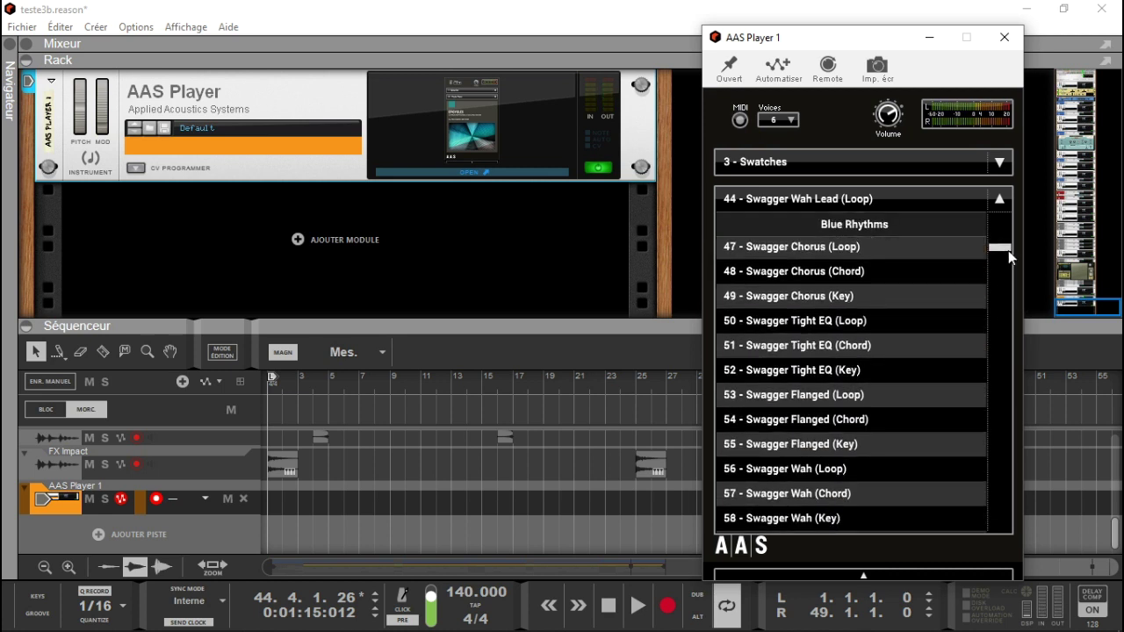
Step: Audition the Blue Rhythms presets 51 - Swagger Tight EQ (Chord) and 50 - Swagger Tight EQ (Loop), and the Cardinals presets 65 to 68 in order
{"action": "left_click", "coordinate": [773, 347]}
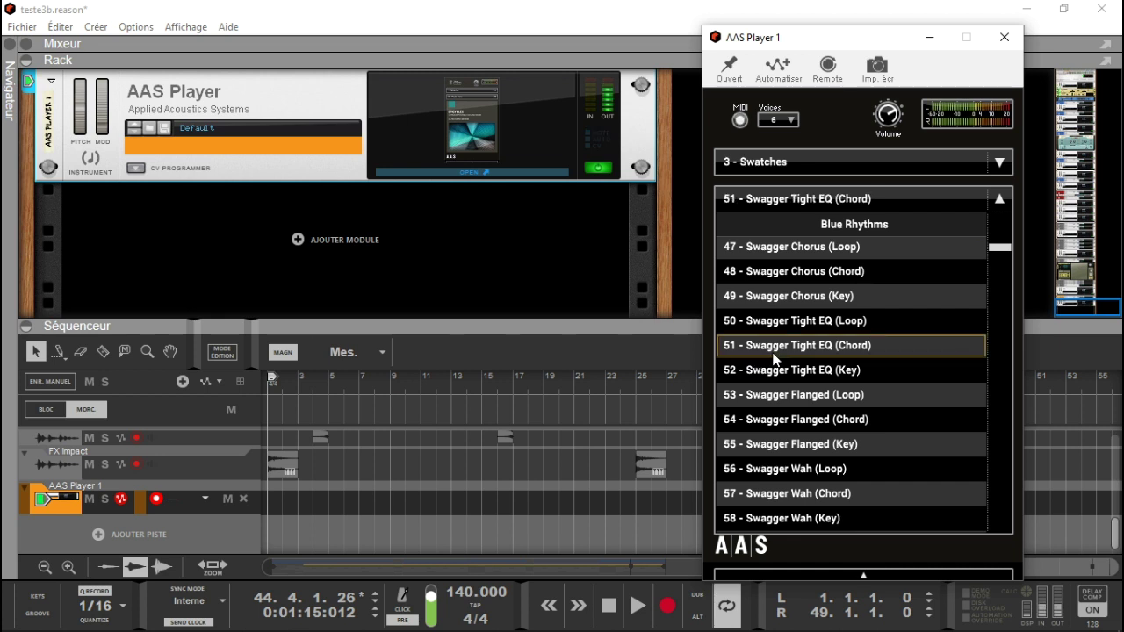
{"action": "left_click", "coordinate": [806, 322]}
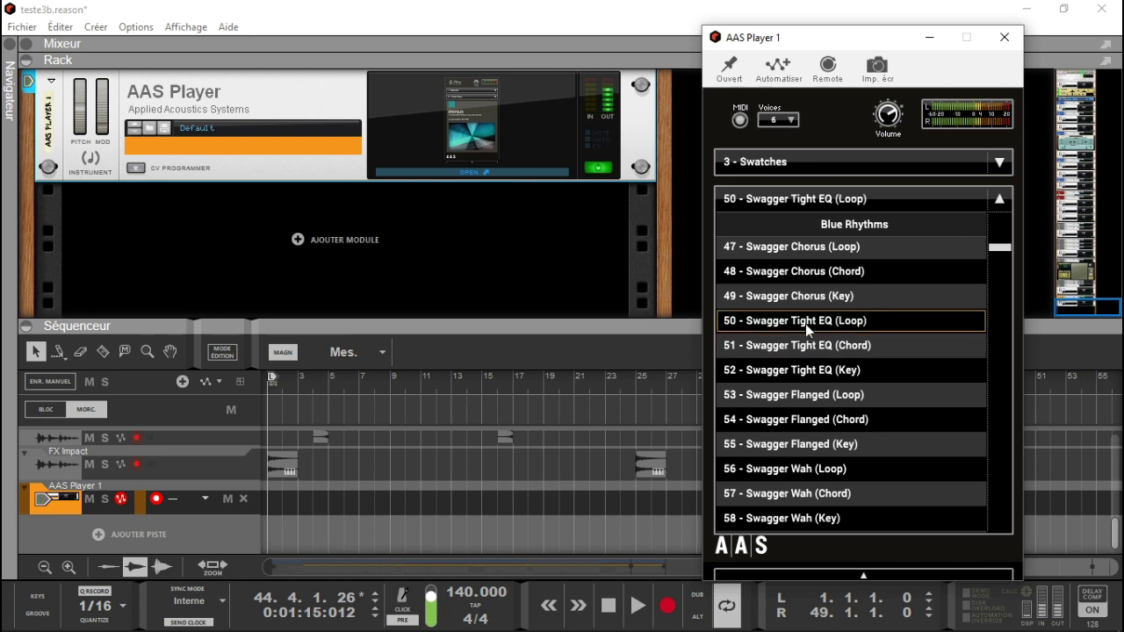
{"action": "left_click_drag", "start_coordinate": [1004, 247], "coordinate": [1007, 257]}
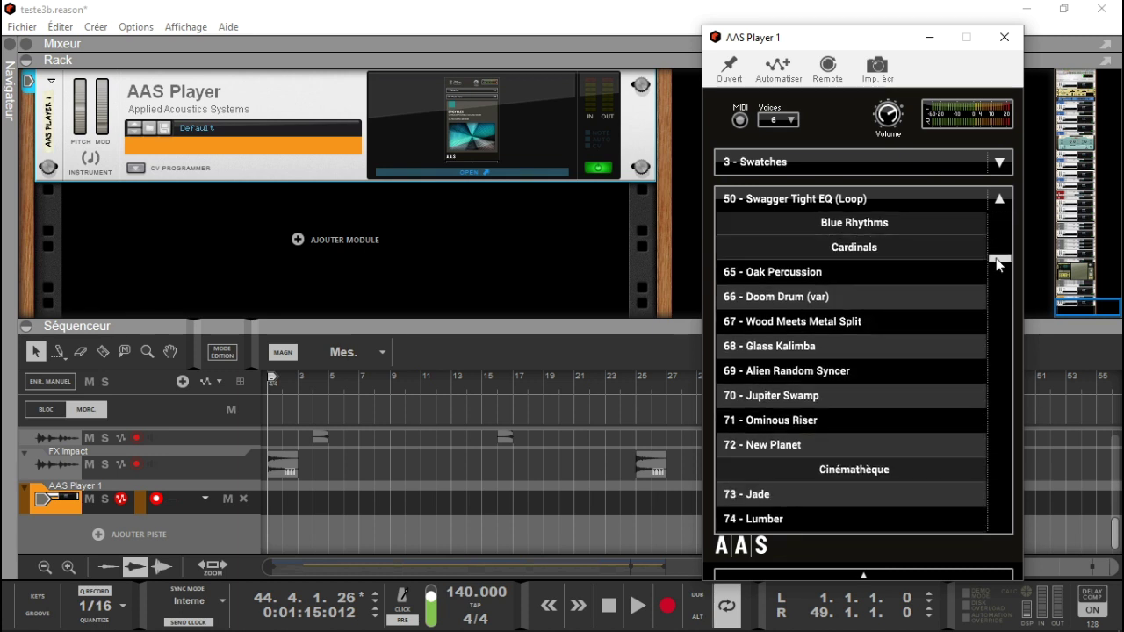
{"action": "left_click", "coordinate": [816, 279]}
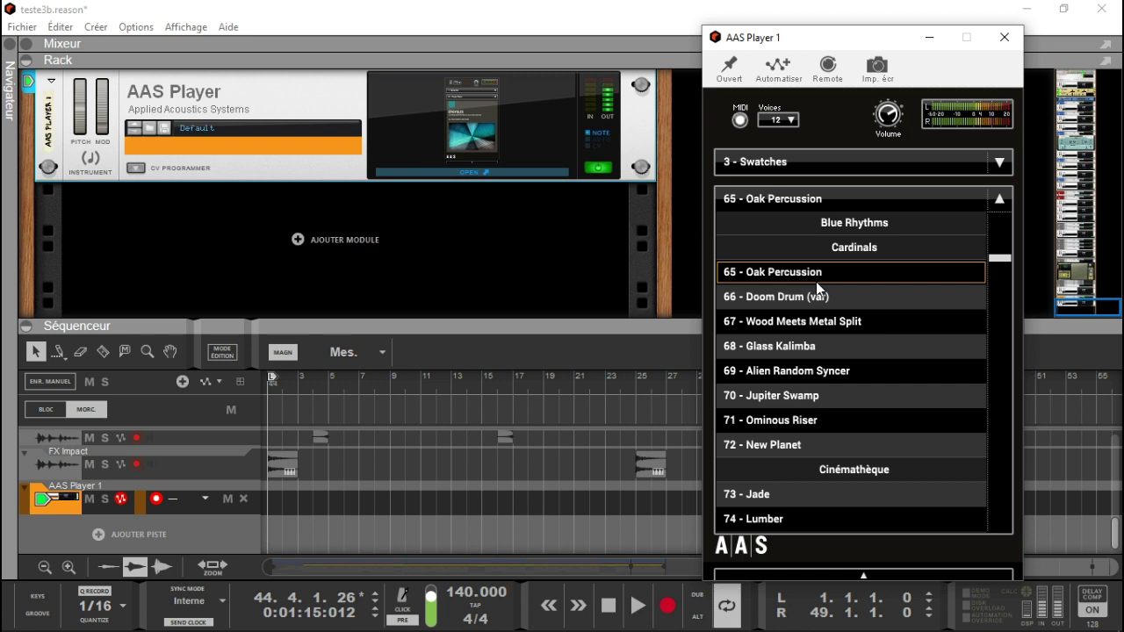
{"action": "left_click", "coordinate": [800, 302]}
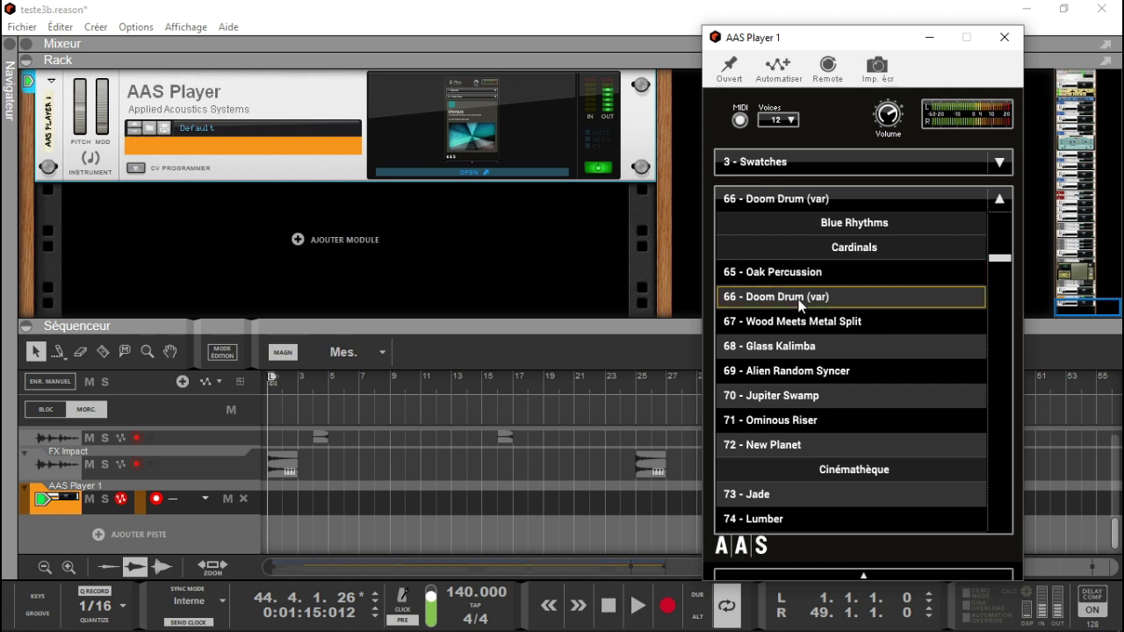
{"action": "left_click", "coordinate": [804, 326]}
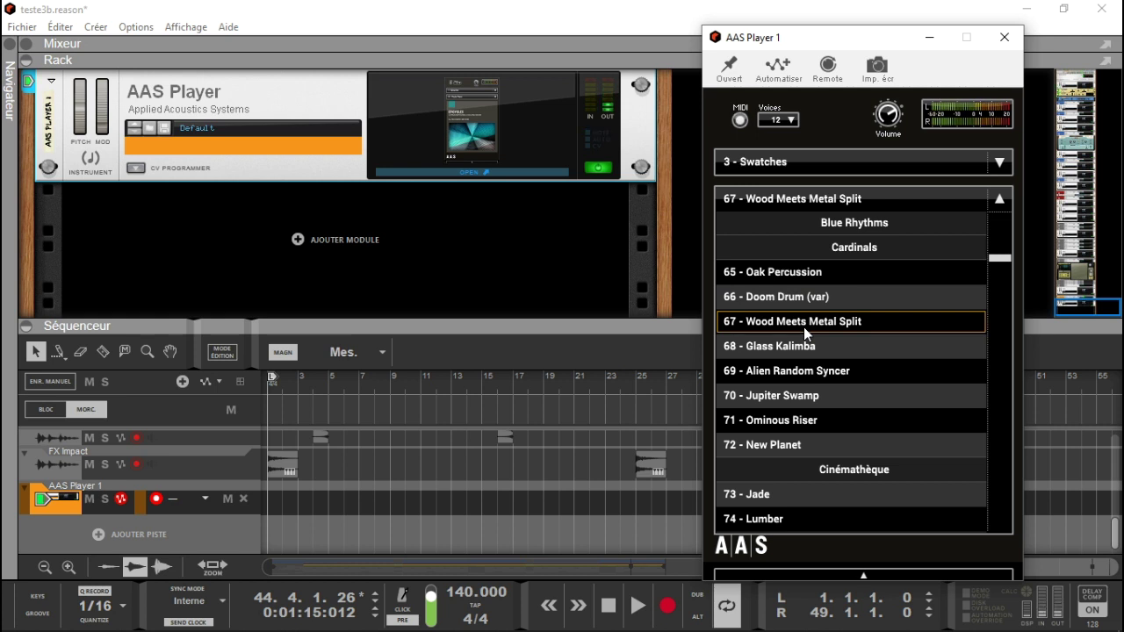
{"action": "left_click", "coordinate": [790, 347]}
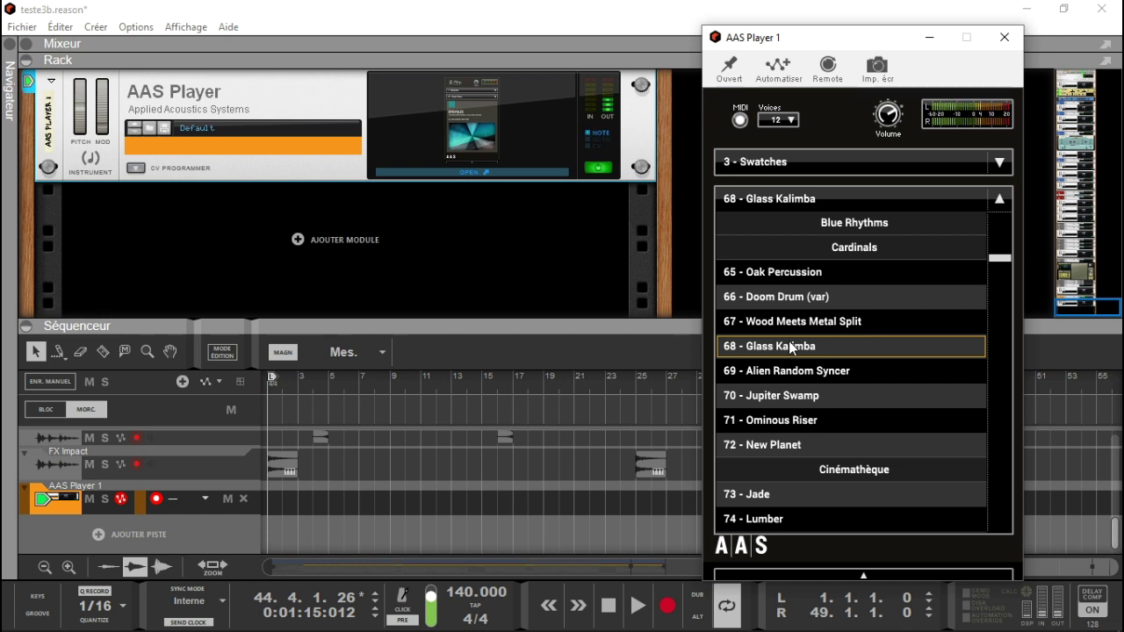
Step: Audition the Cinémathèque presets 73 - Jade and 76 - Skyblue, and the Cinematix presets 81 - Royal Snare and 82 - Steel and Wood
{"action": "left_click_drag", "start_coordinate": [1002, 262], "coordinate": [1006, 267]}
{"action": "left_click", "coordinate": [825, 257]}
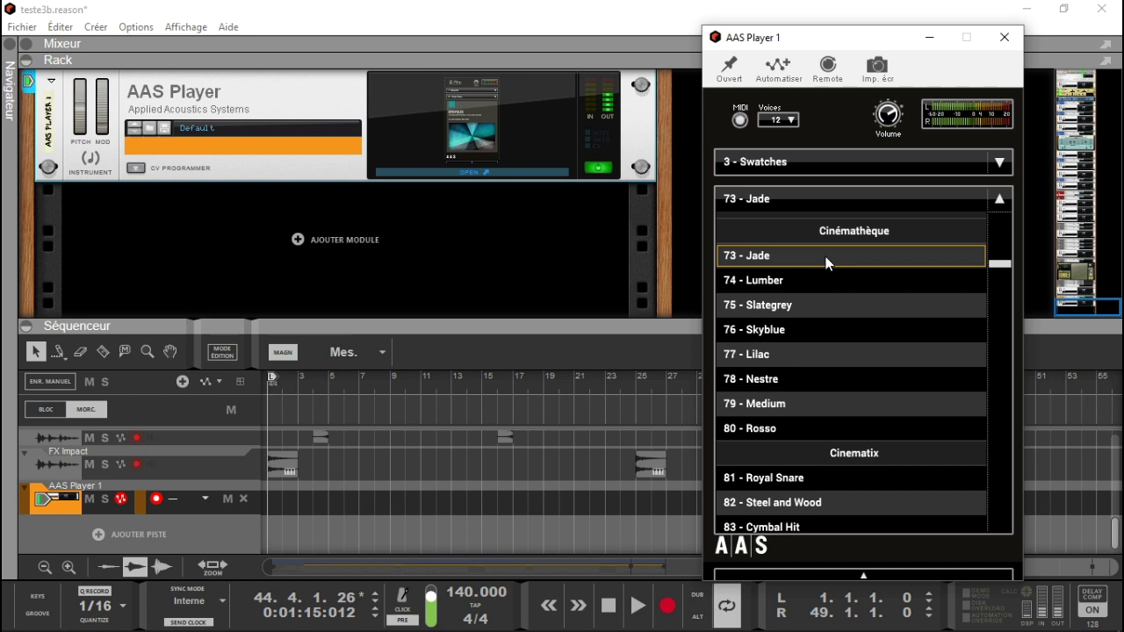
{"action": "left_click", "coordinate": [816, 330]}
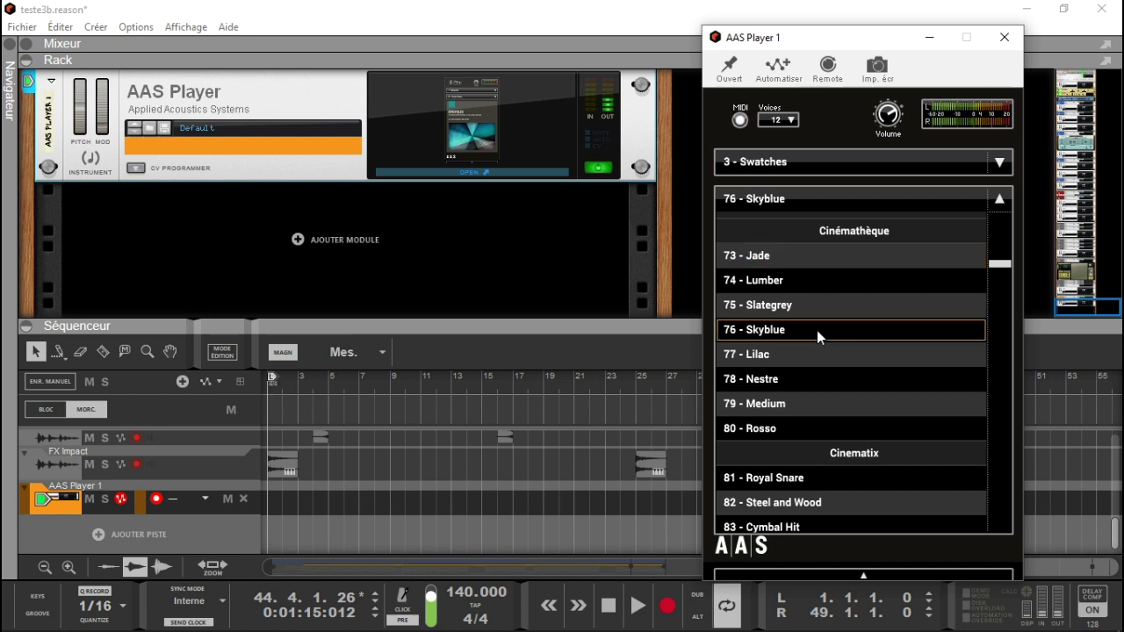
{"action": "left_click", "coordinate": [809, 476]}
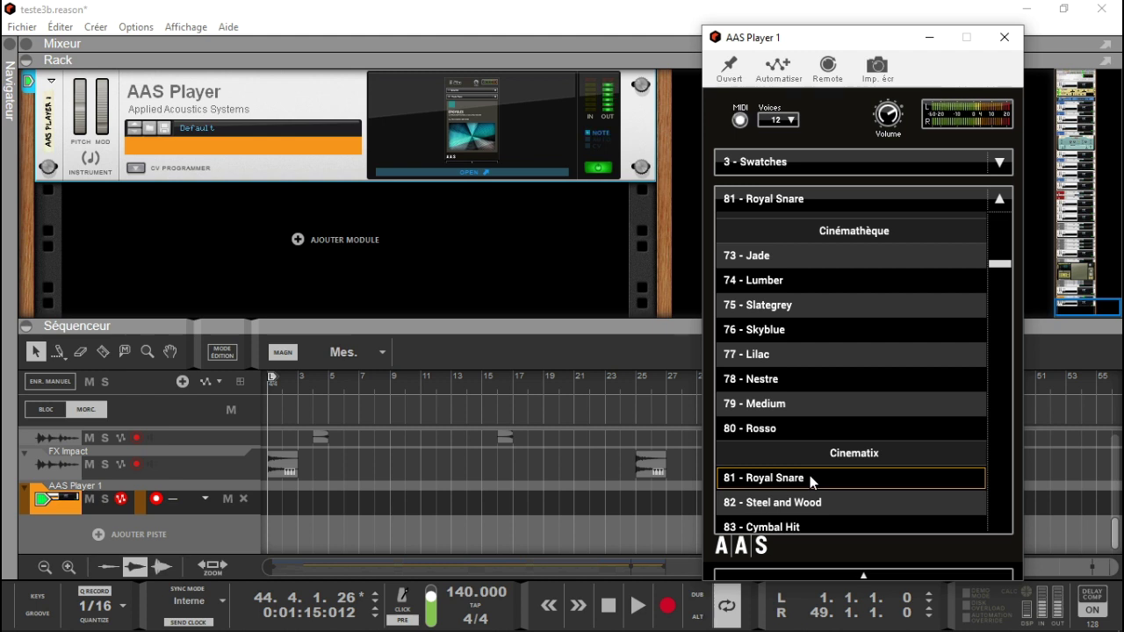
{"action": "left_click", "coordinate": [798, 501]}
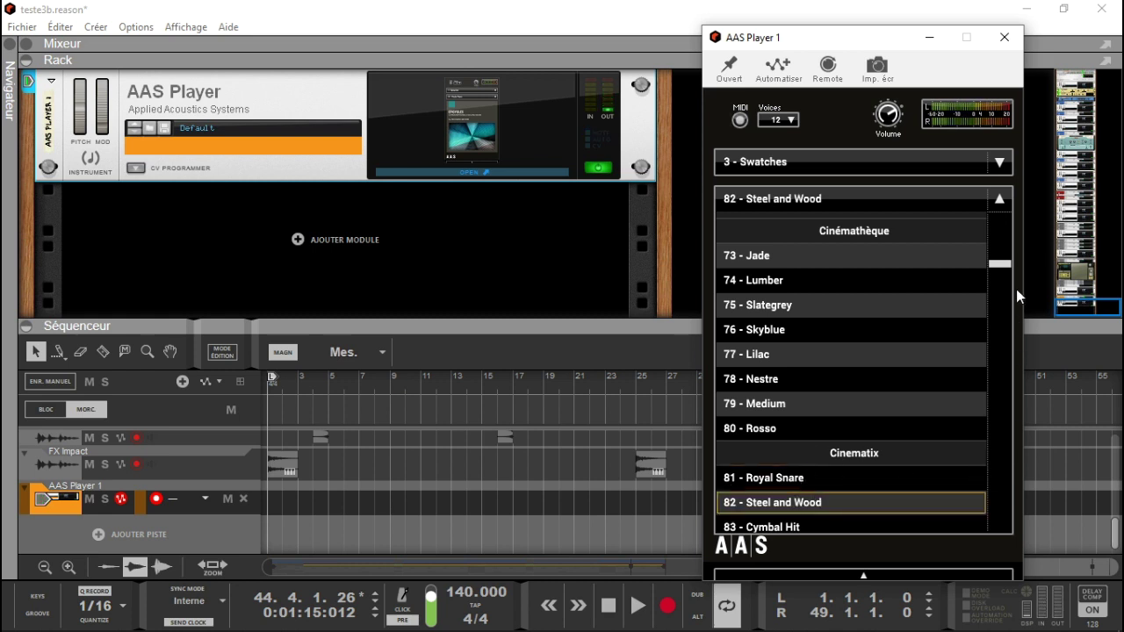
Step: Audition the Digital Sins presets 99 - Godsend, 100 - Lumpy, 101 - Dragged and 104 - Oriental
{"action": "left_click_drag", "start_coordinate": [1005, 267], "coordinate": [1003, 281]}
{"action": "left_click", "coordinate": [881, 341]}
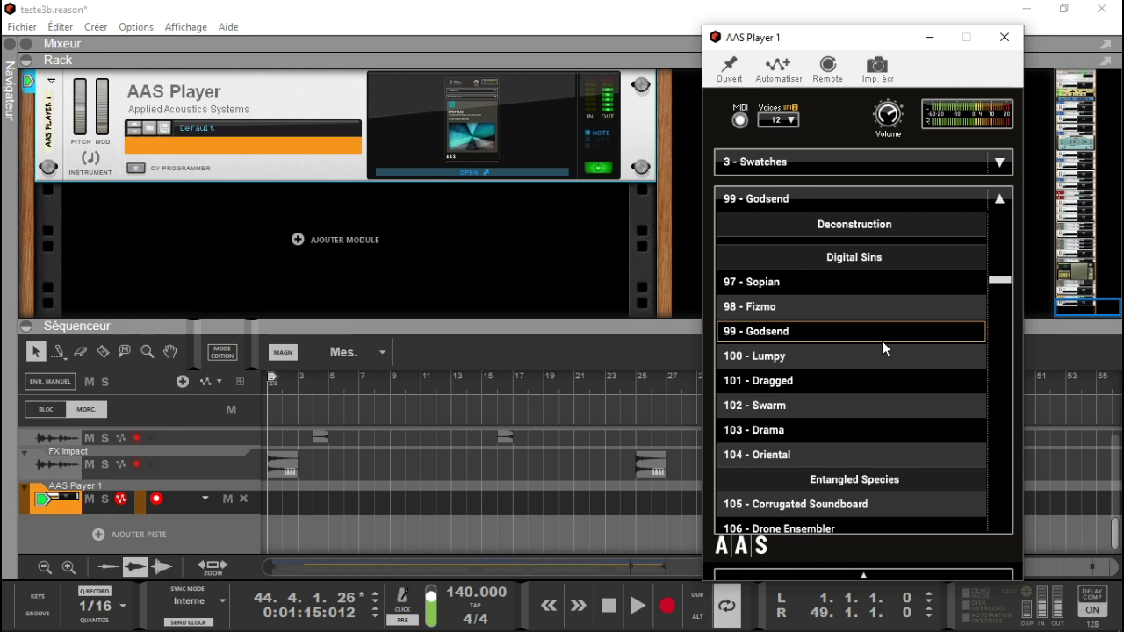
{"action": "left_click", "coordinate": [856, 354]}
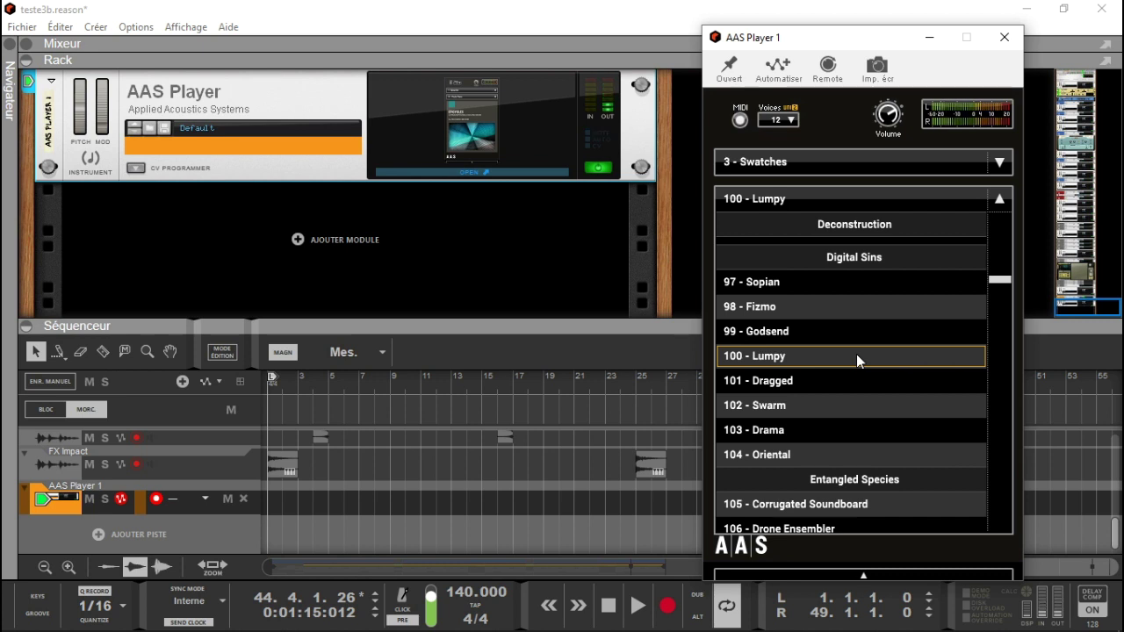
{"action": "left_click", "coordinate": [766, 380]}
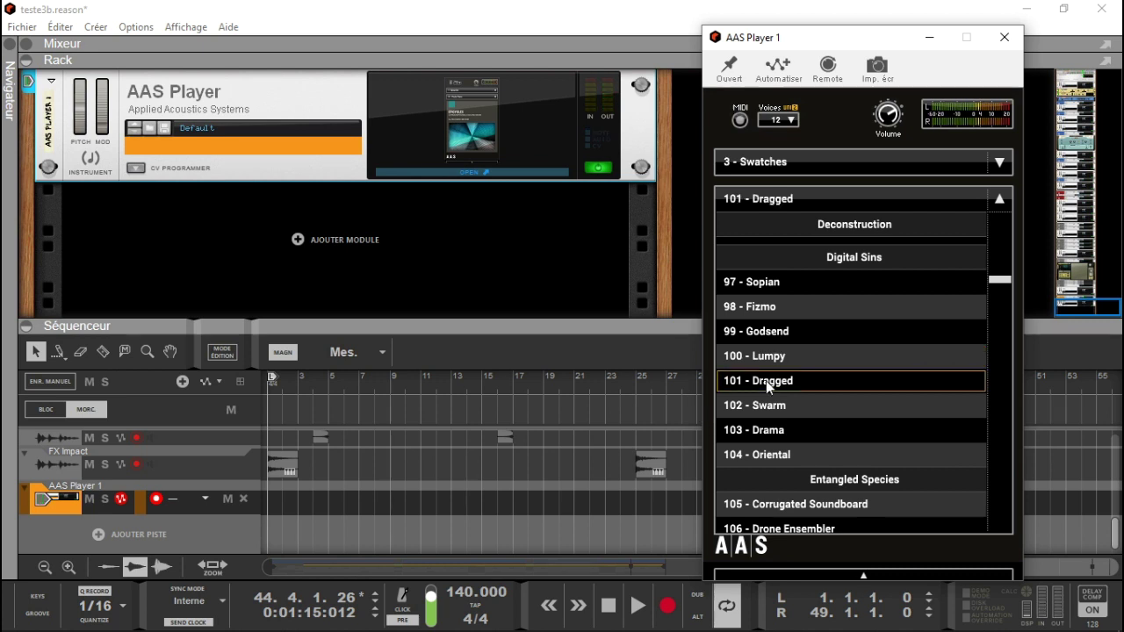
{"action": "left_click", "coordinate": [763, 455]}
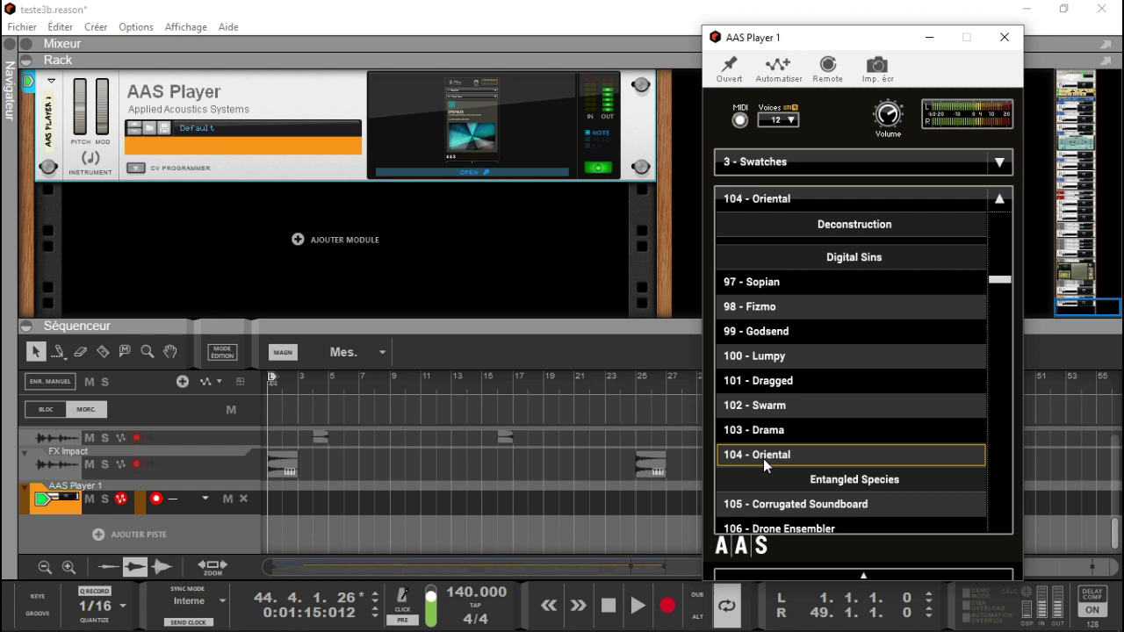
Step: Audition the Entangled Species presets 105 - Corrugated Soundboard, 106 - Drone Ensembler, 107 - Effervescent Beings, 109 - Malaysian Sequence and 111 - Q-Pad
{"action": "left_click", "coordinate": [801, 506]}
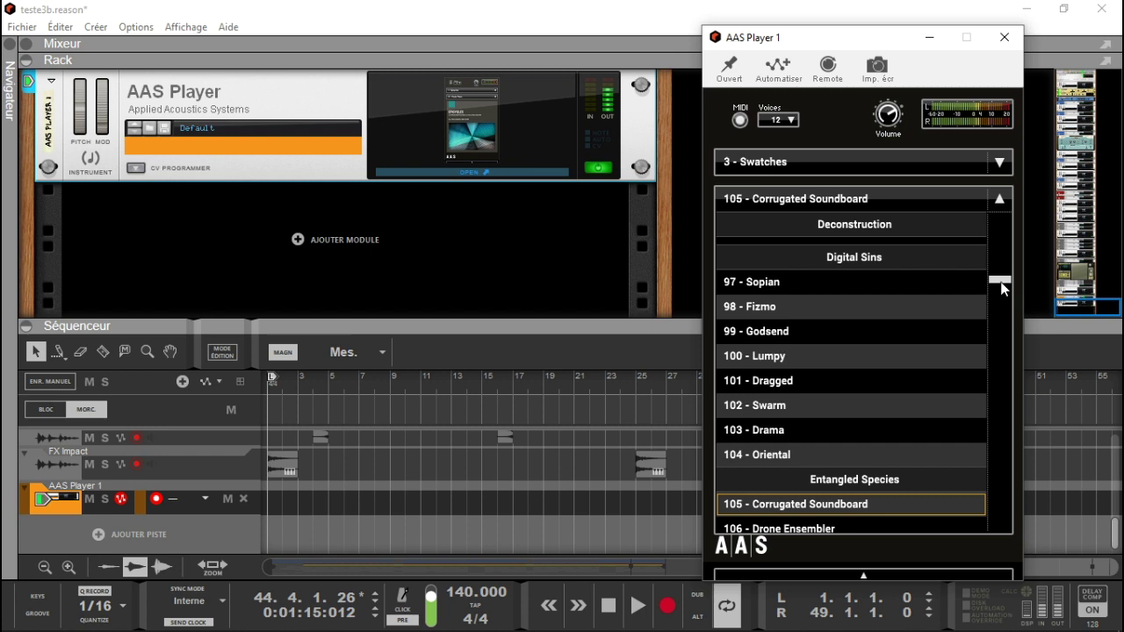
{"action": "left_click_drag", "start_coordinate": [1002, 280], "coordinate": [1005, 284]}
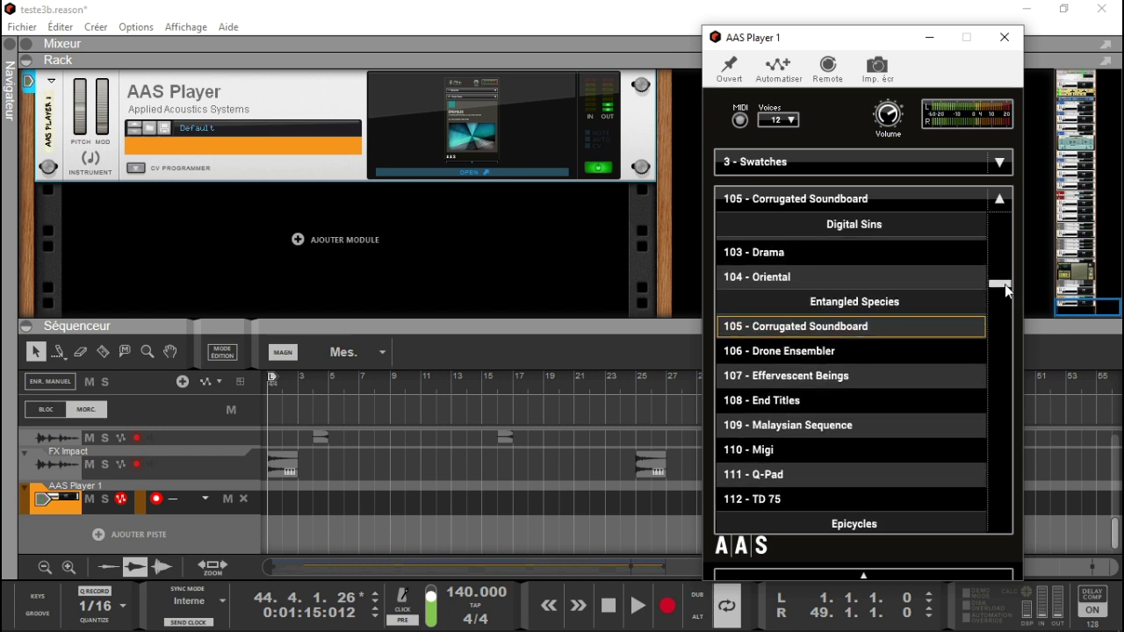
{"action": "left_click", "coordinate": [825, 349]}
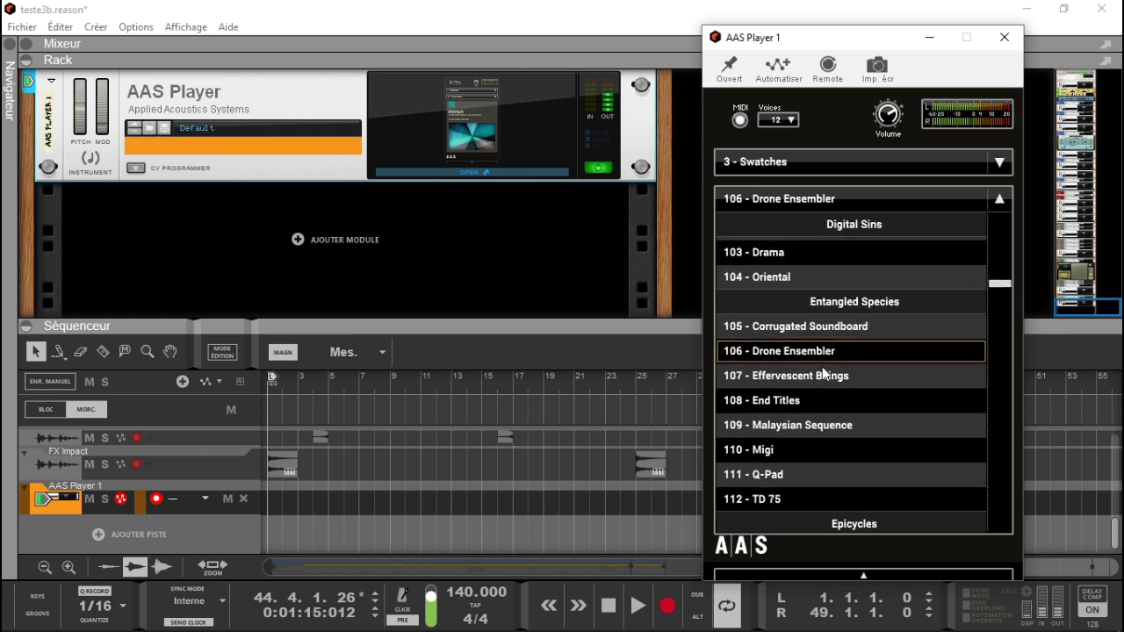
{"action": "left_click", "coordinate": [815, 375]}
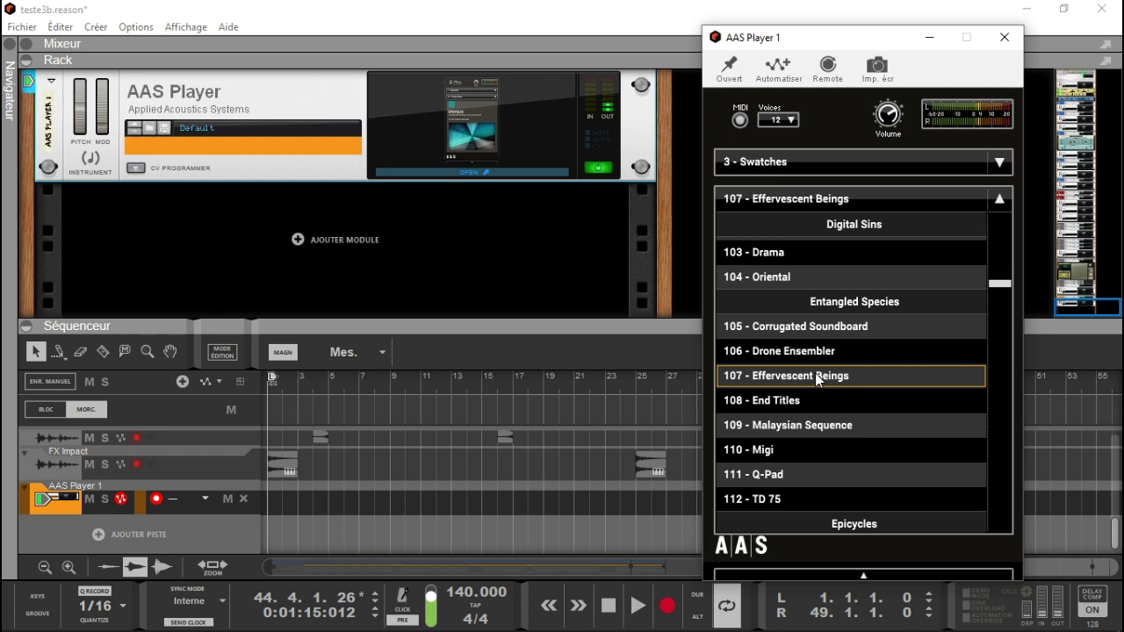
{"action": "left_click", "coordinate": [795, 424]}
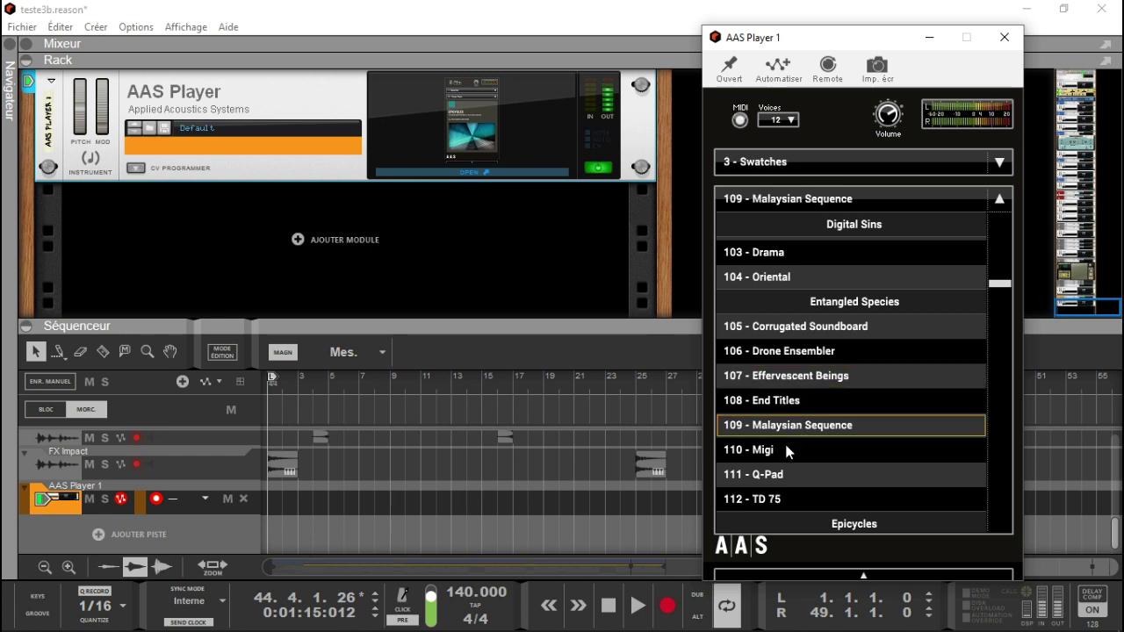
{"action": "left_click", "coordinate": [764, 474]}
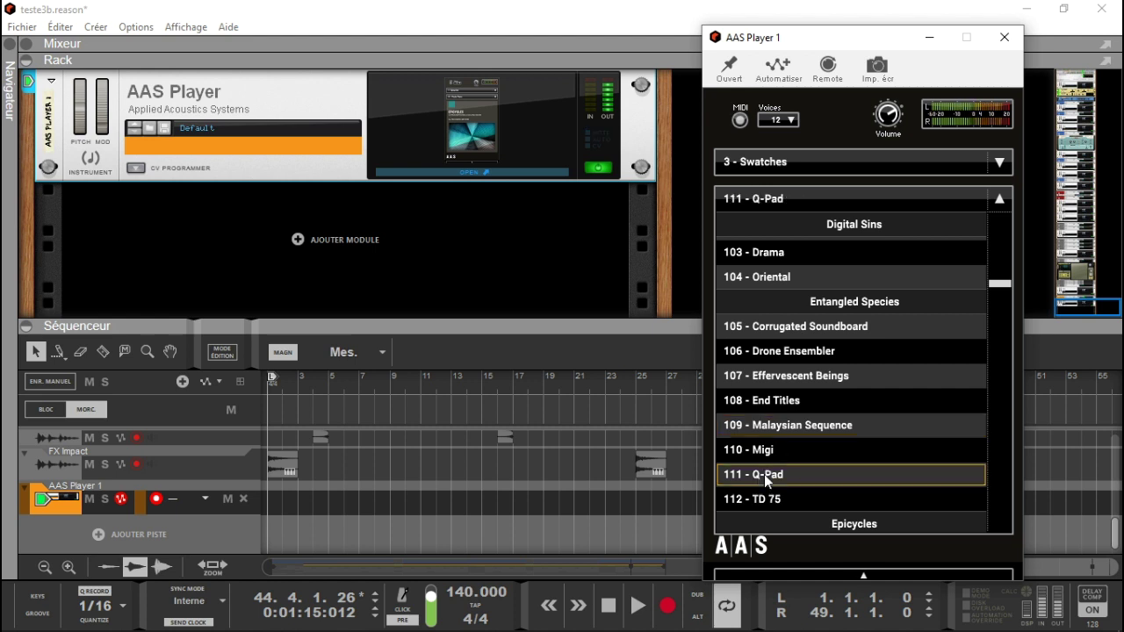
Step: With the song playing, audition the Fear Within presets 121 - Large Suspense, 123, 124, 125, 127 - Inharmonic and 128 - The Psycho Pad
{"action": "left_click_drag", "start_coordinate": [997, 290], "coordinate": [994, 295]}
{"action": "left_click", "coordinate": [855, 326]}
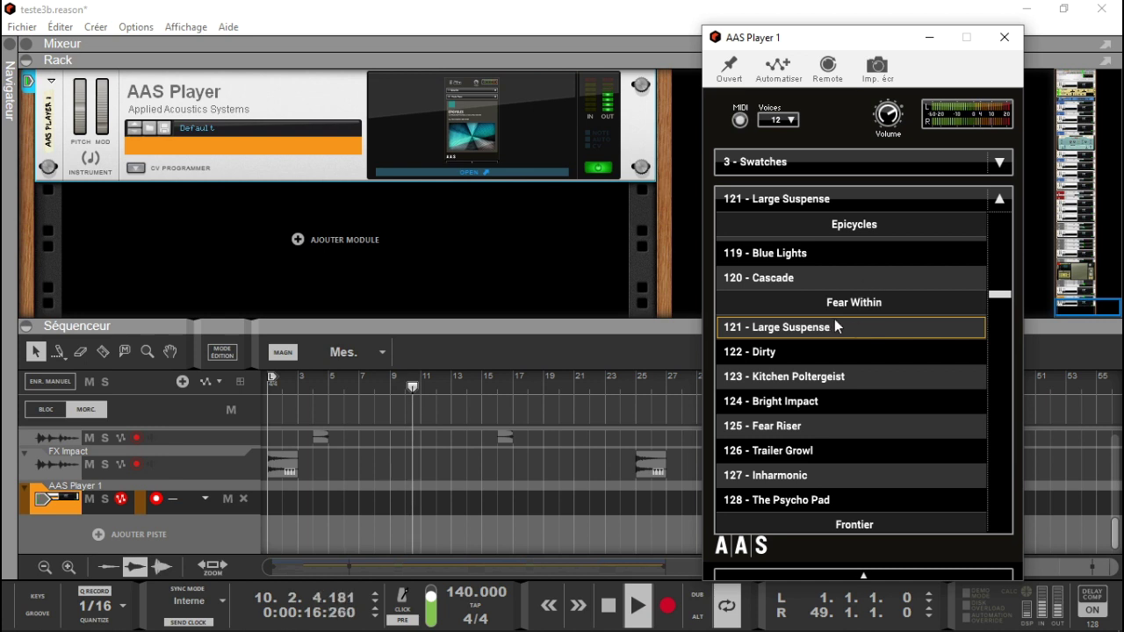
{"action": "left_click", "coordinate": [811, 376]}
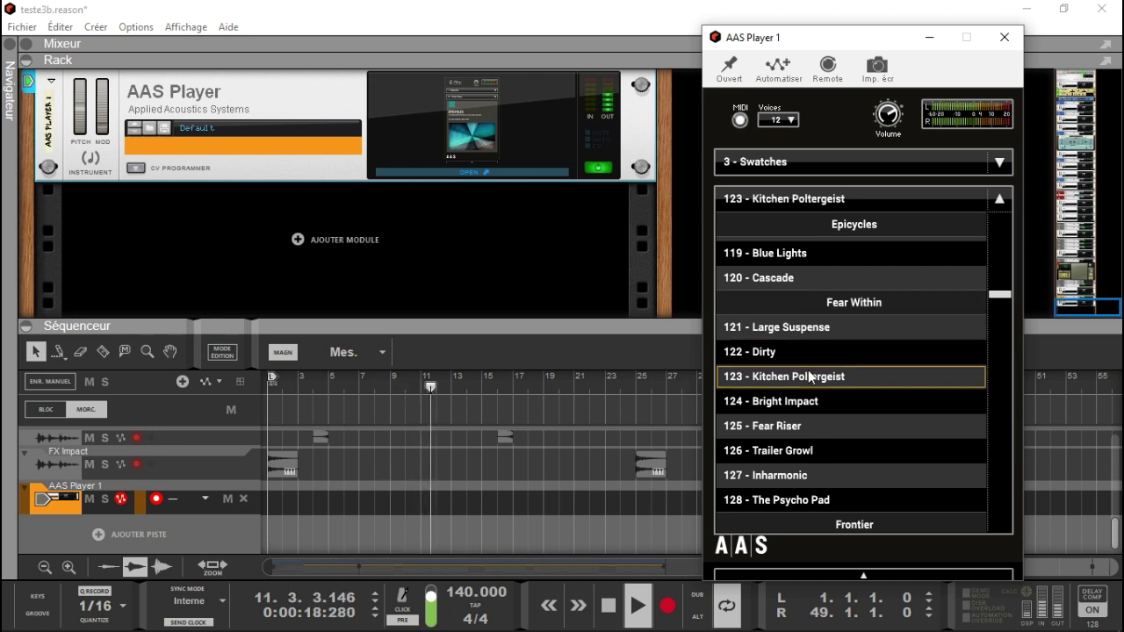
{"action": "left_click", "coordinate": [825, 404]}
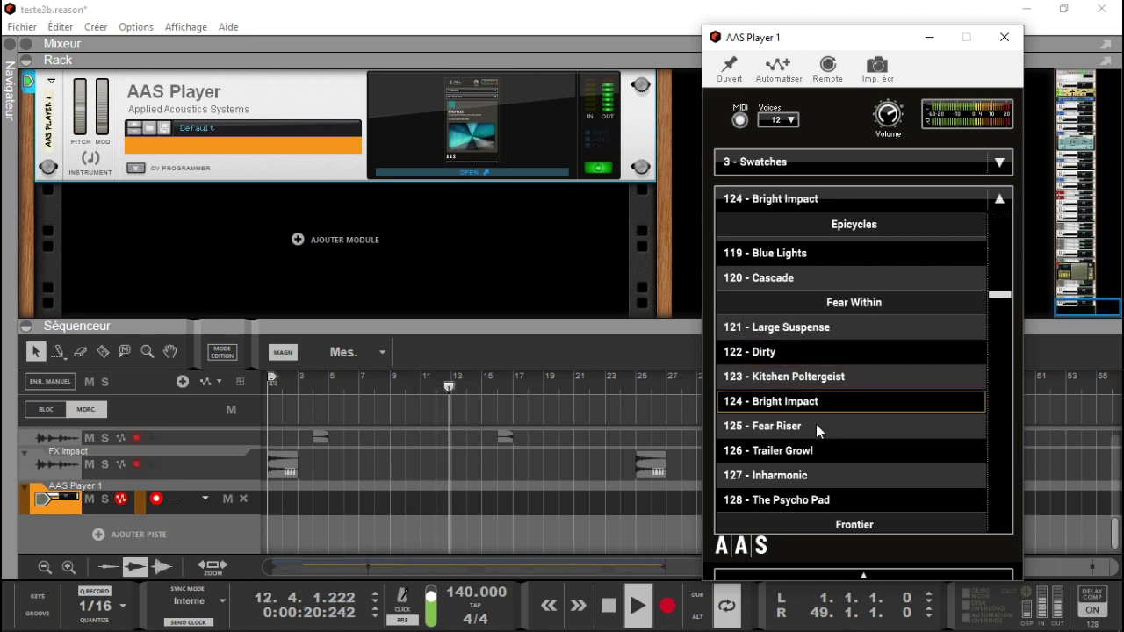
{"action": "left_click", "coordinate": [815, 425]}
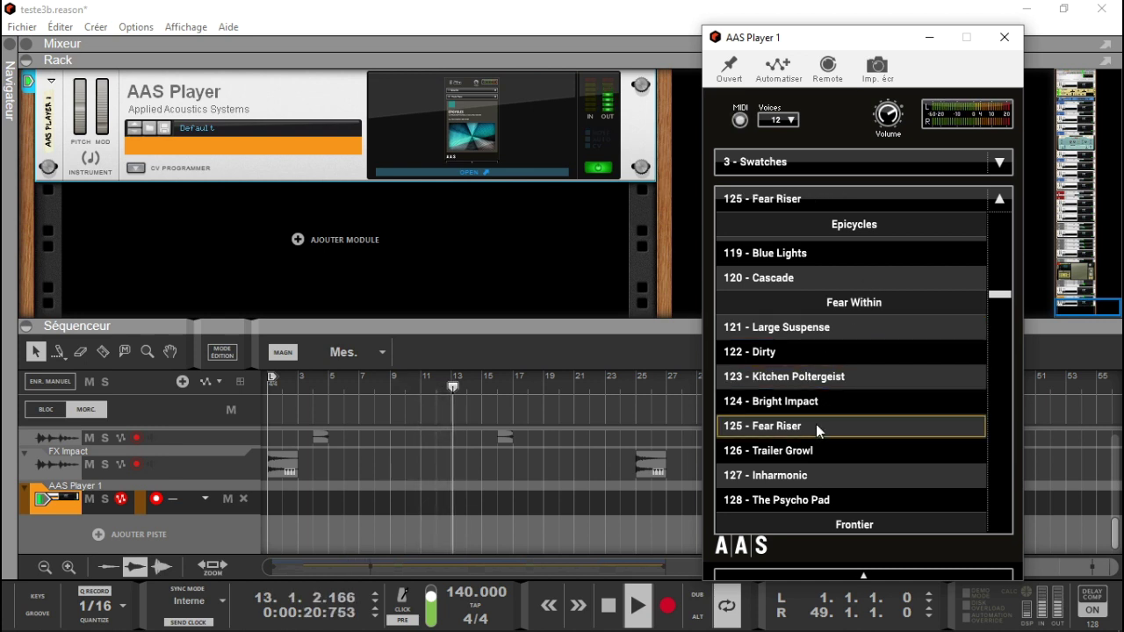
{"action": "left_click", "coordinate": [812, 475]}
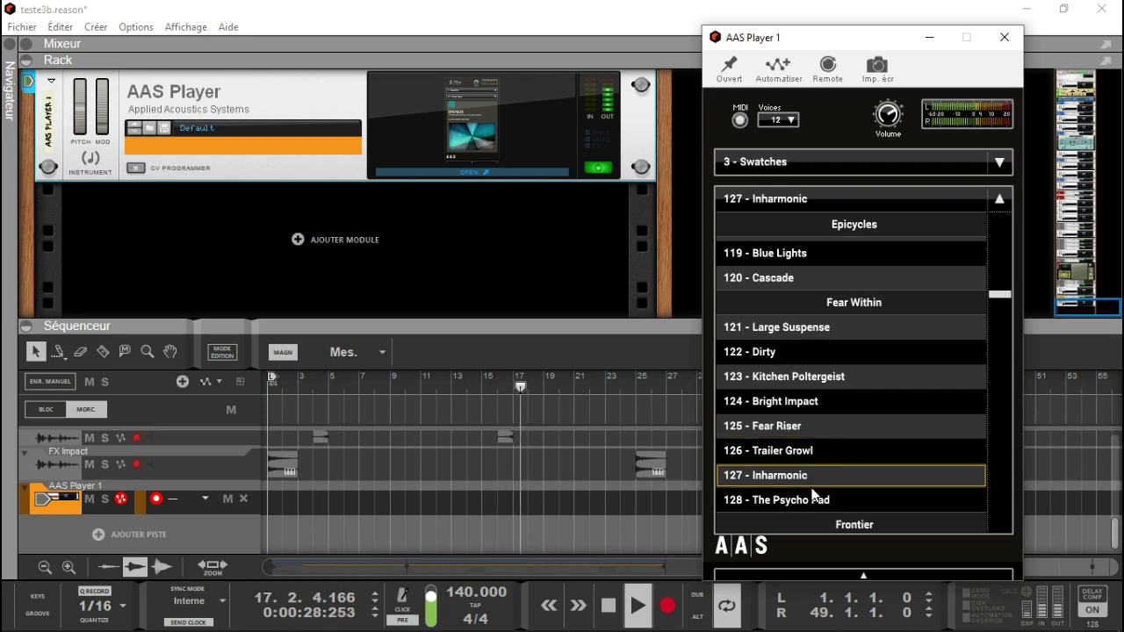
{"action": "left_click", "coordinate": [800, 502]}
Step: Audition the Funky Cat Bad Thing presets 144 and 143 (Distortion), 146 - Strum (Loop), 150 - Wah (Chord) and 149 - Wah (Loop) over the song
{"action": "left_click_drag", "start_coordinate": [1002, 295], "coordinate": [1002, 309]}
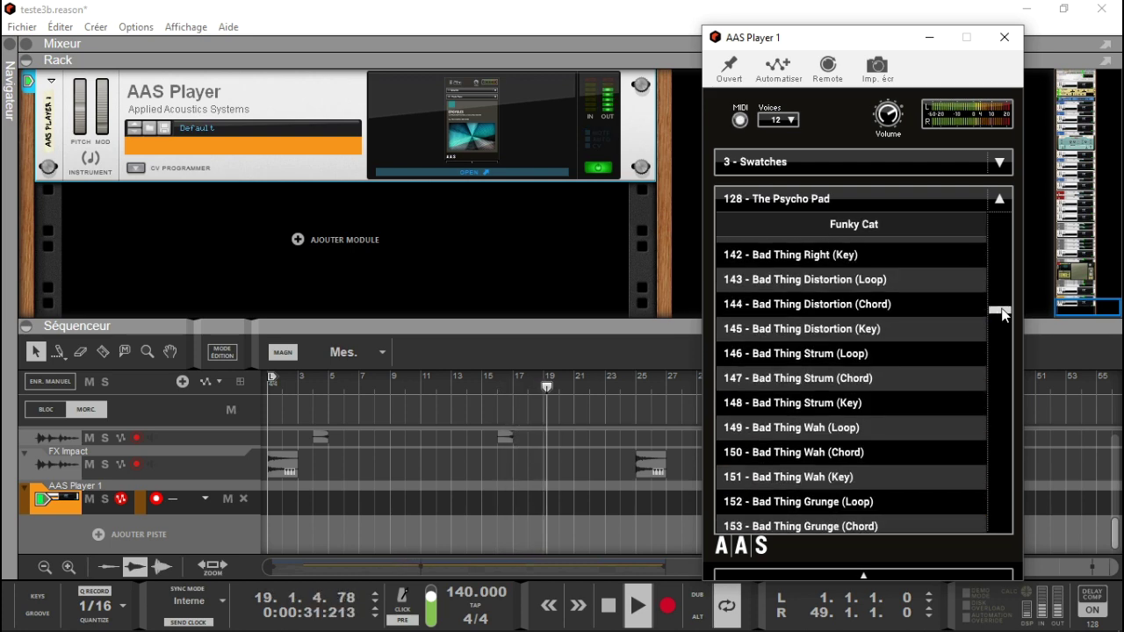
{"action": "left_click", "coordinate": [855, 305]}
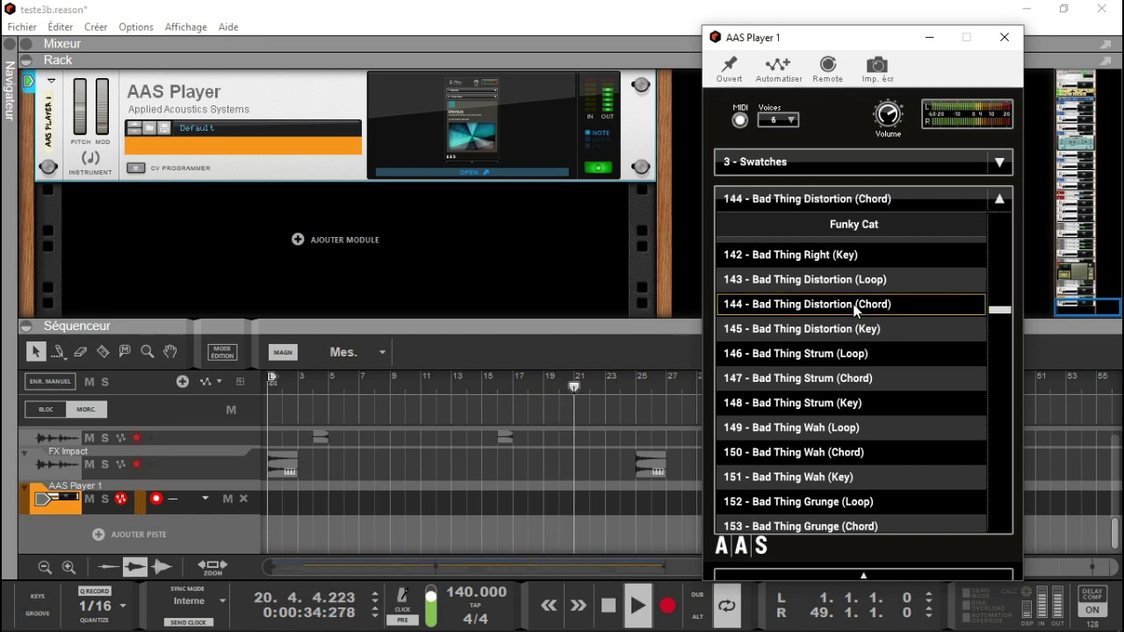
{"action": "left_click", "coordinate": [847, 284]}
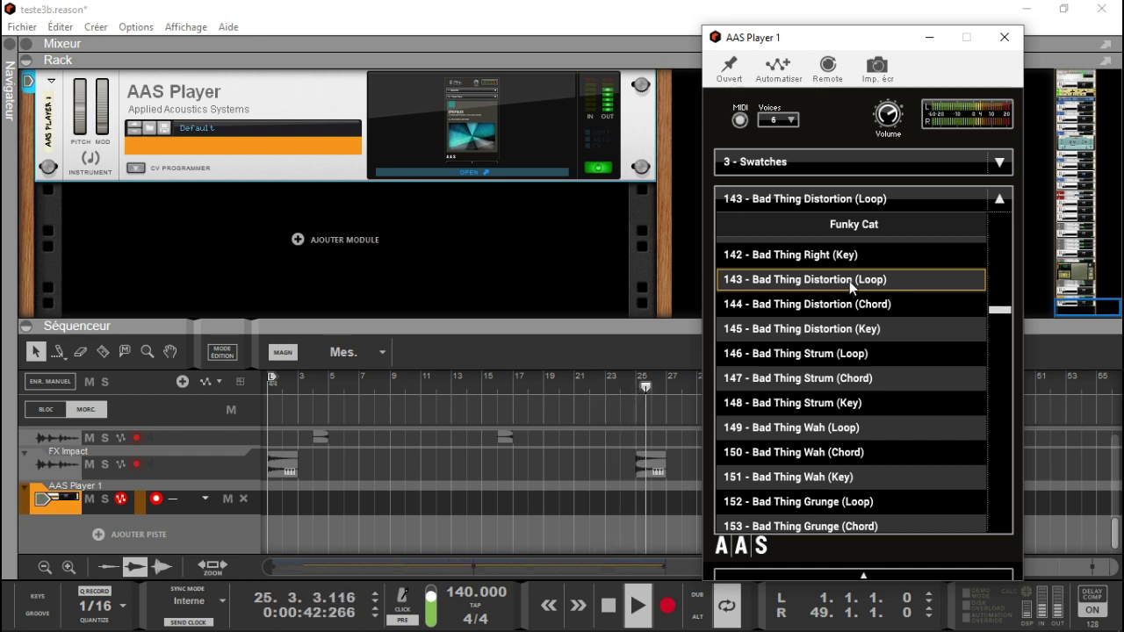
{"action": "left_click", "coordinate": [842, 351]}
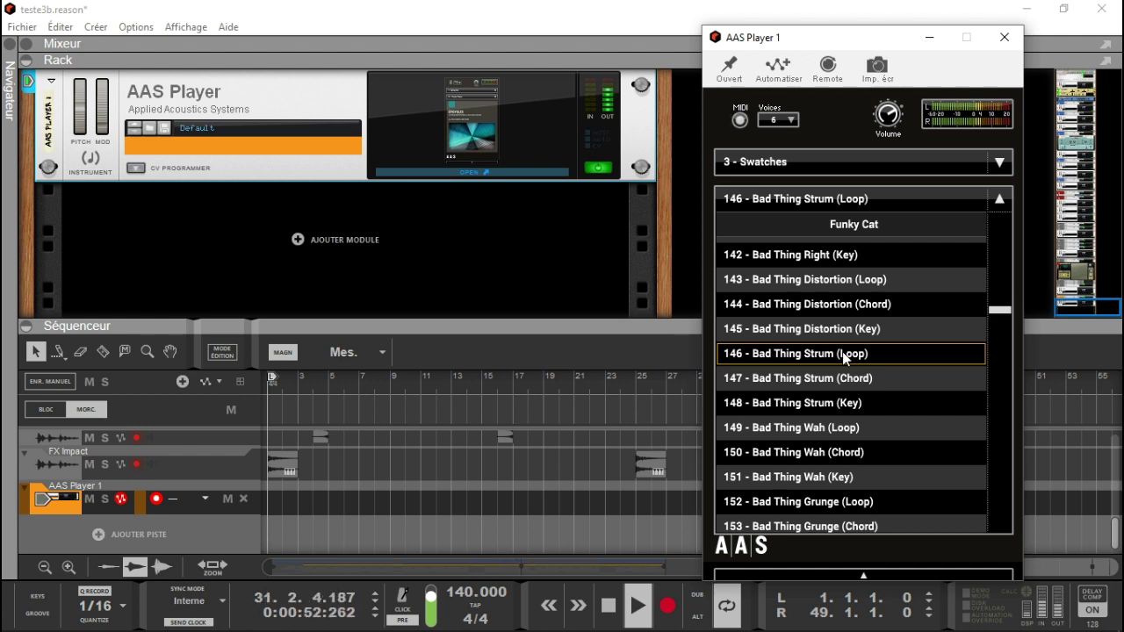
{"action": "left_click", "coordinate": [836, 452]}
{"action": "left_click", "coordinate": [836, 427]}
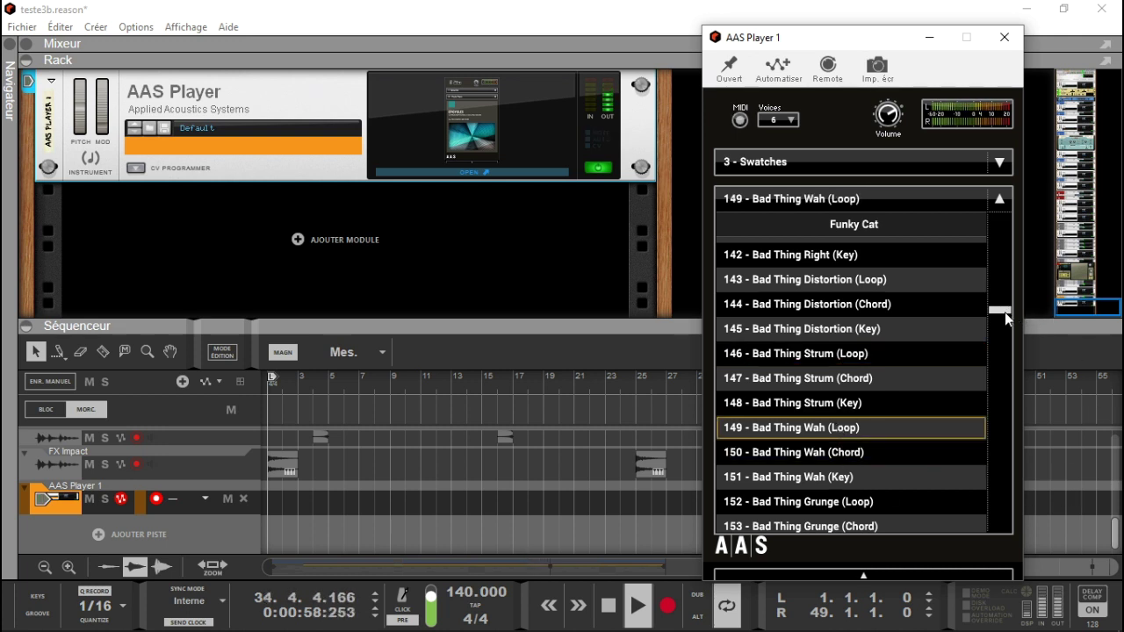
Step: Audition the Good Folks Jamming With Earl presets 158 - Main (Loop), 161 - Solo (Loop) and 163 - Solo (Key) over the playing song
{"action": "left_click_drag", "start_coordinate": [1004, 311], "coordinate": [1006, 319]}
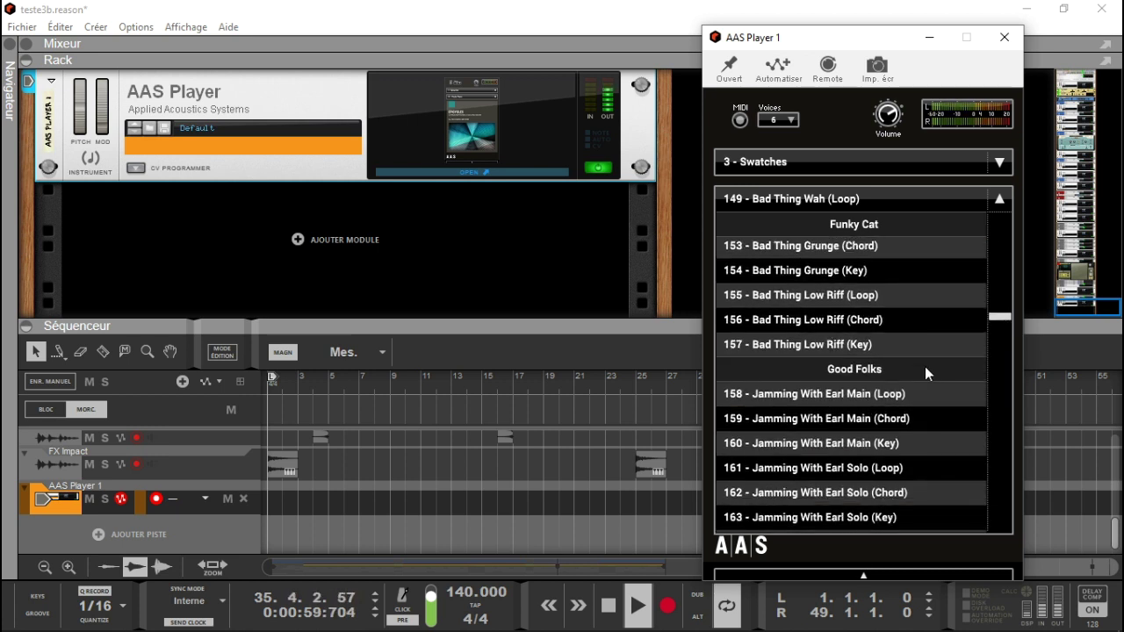
{"action": "left_click", "coordinate": [848, 395]}
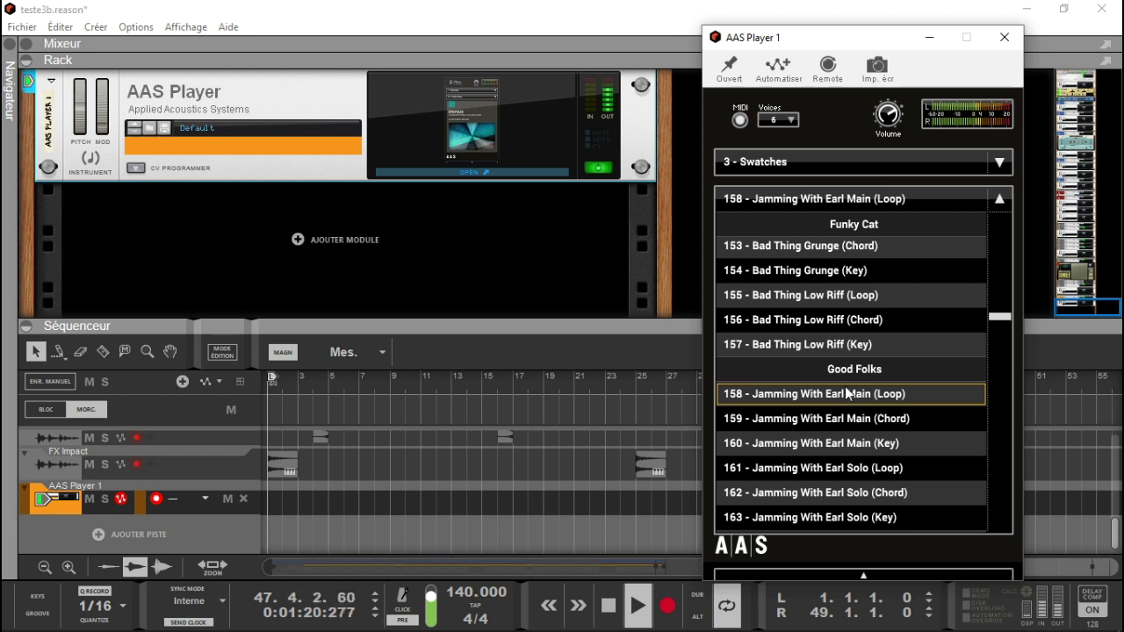
{"action": "left_click", "coordinate": [854, 471]}
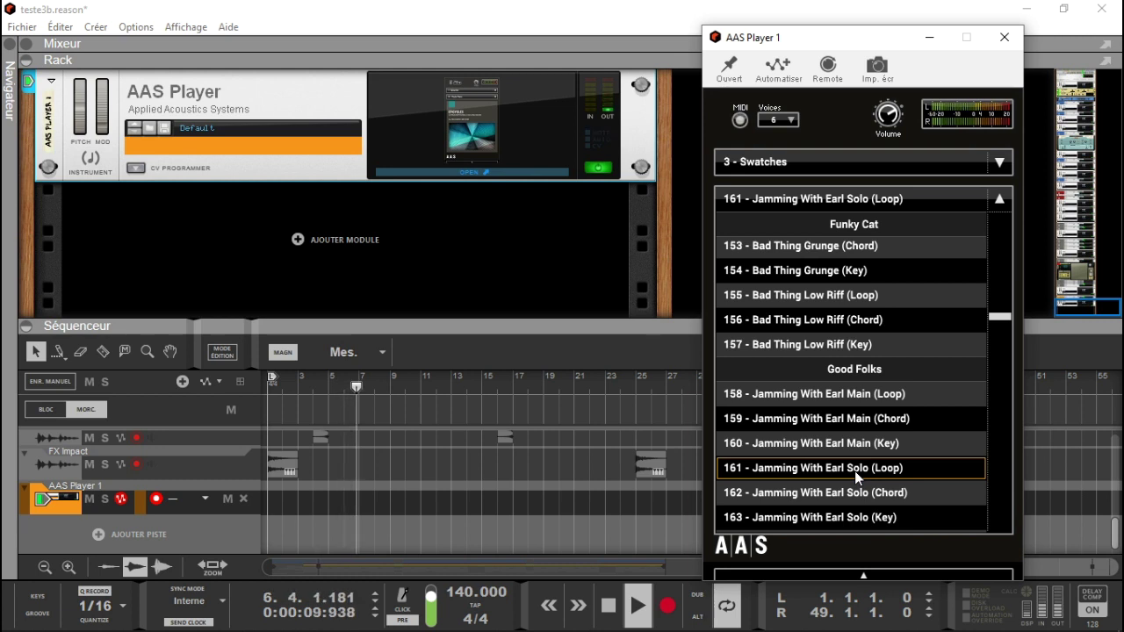
{"action": "left_click", "coordinate": [873, 518]}
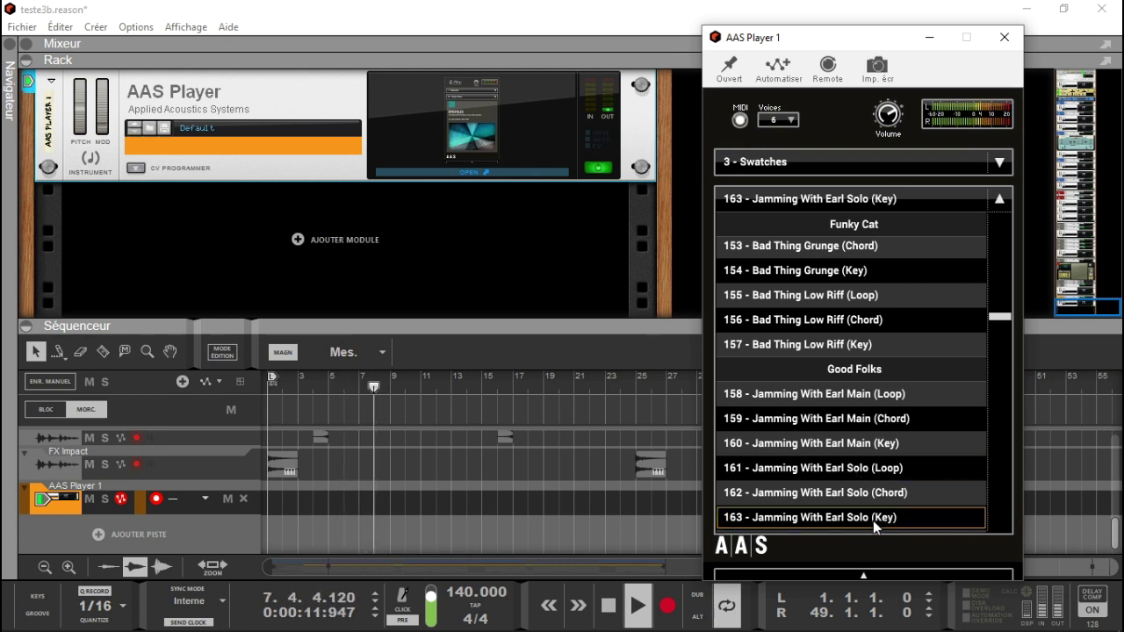
Step: Audition the Good Folks Jamming With Earl presets 162 - Solo (Chord), 166 - Melody (Key) and 167 - Drive (Loop) over the song, and stop playback
{"action": "left_click", "coordinate": [868, 491]}
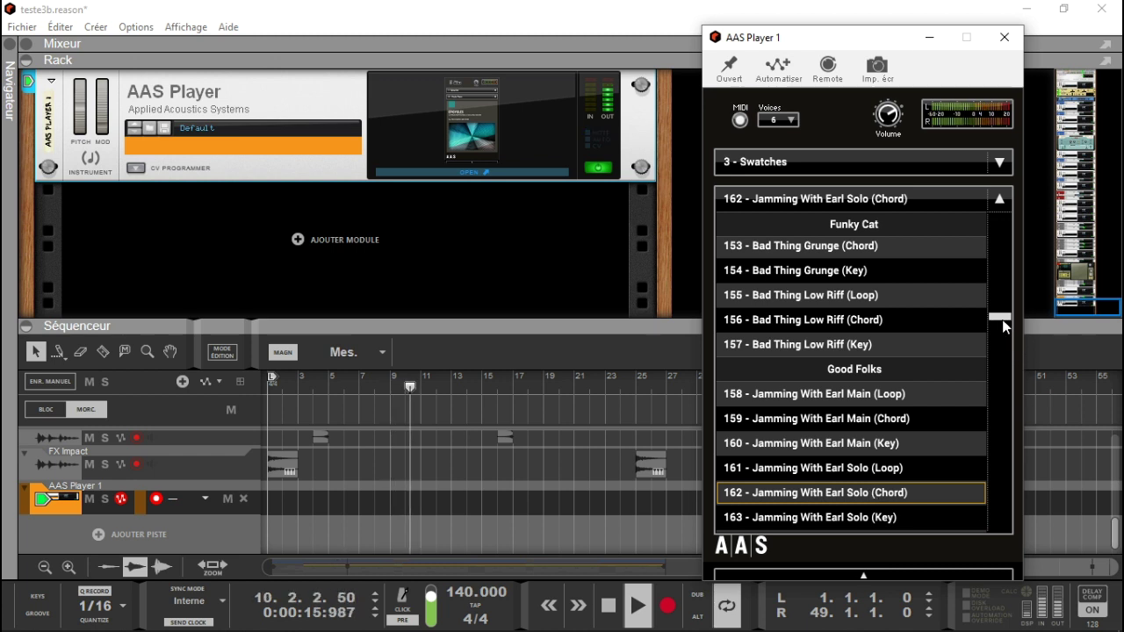
{"action": "scroll", "coordinate": [1002, 321], "scroll_direction": "down", "scroll_amount": 1}
{"action": "scroll", "coordinate": [1002, 320], "scroll_direction": "down", "scroll_amount": 5}
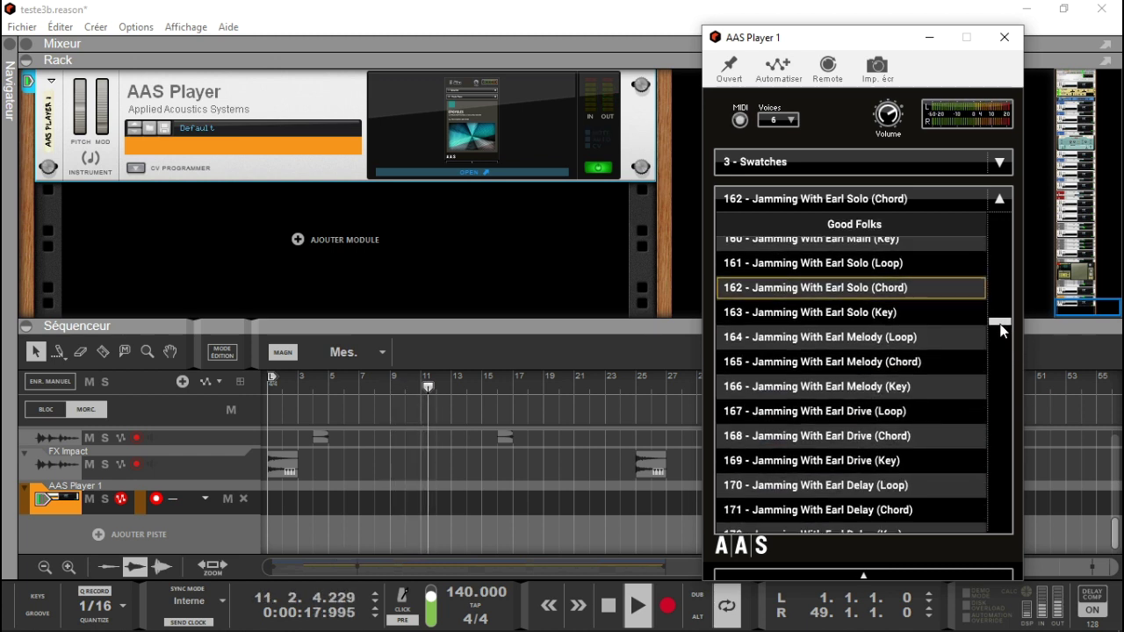
{"action": "left_click", "coordinate": [874, 385]}
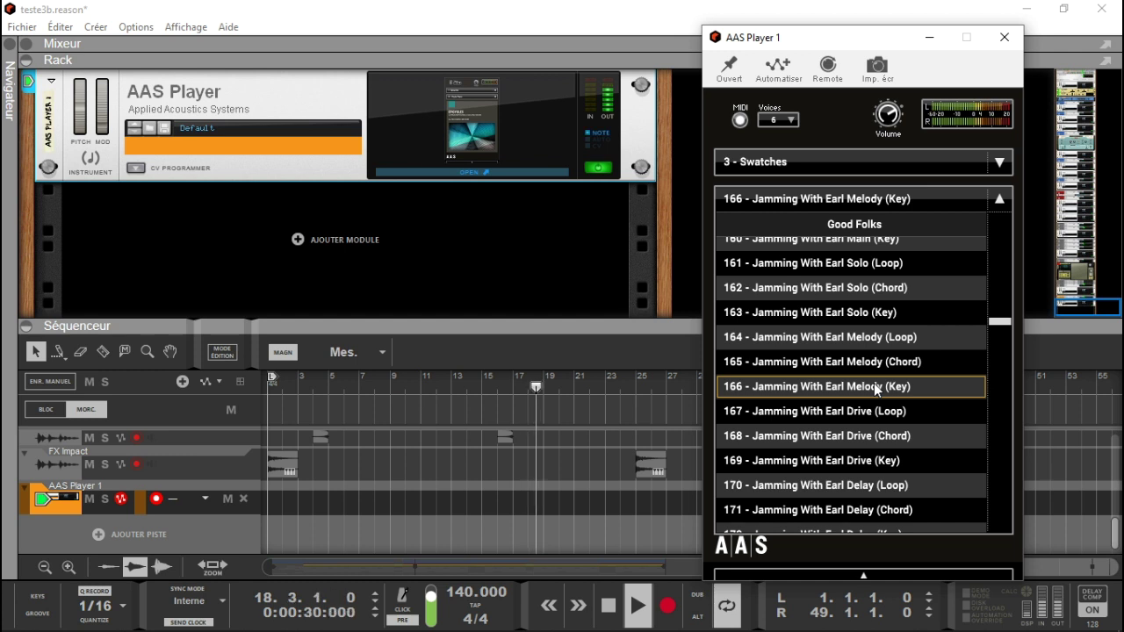
{"action": "left_click", "coordinate": [888, 411]}
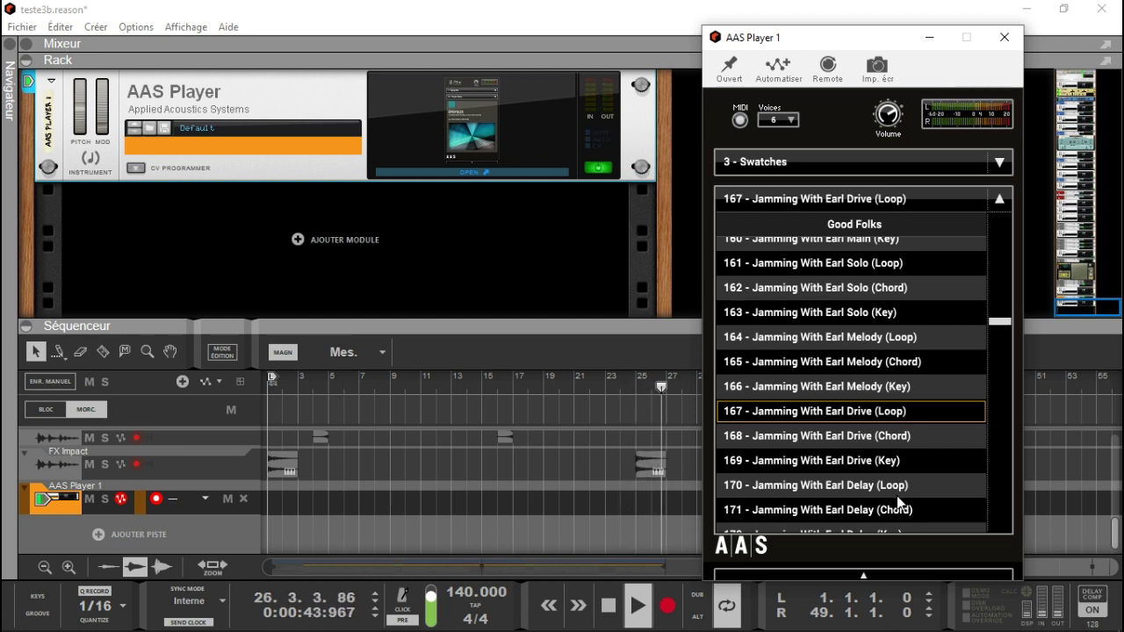
{"action": "key", "text": "space"}
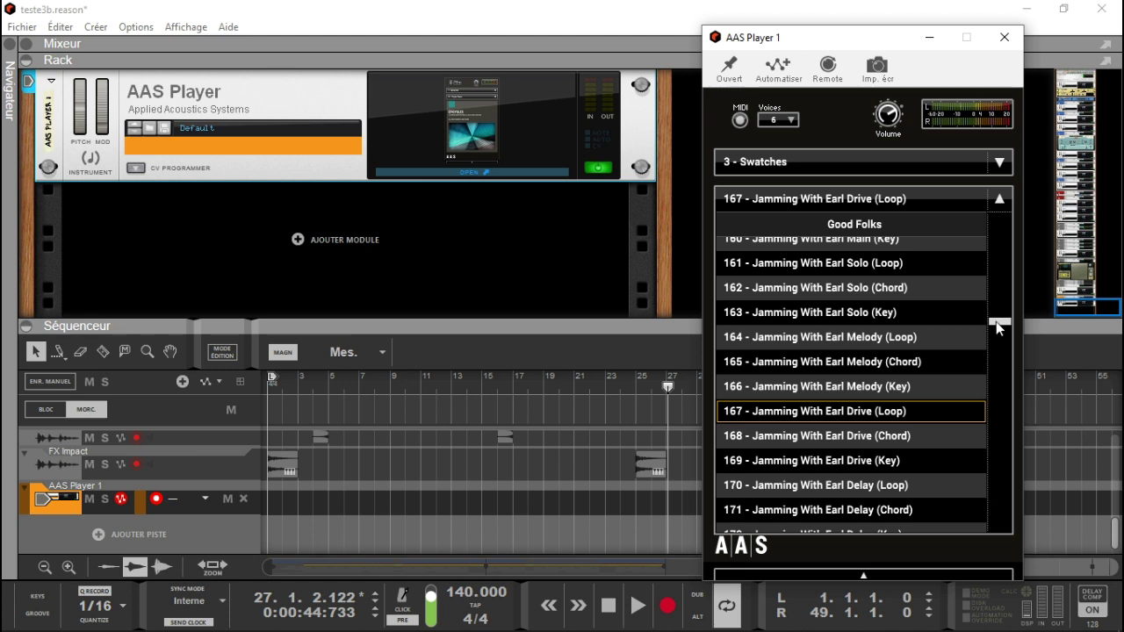
Step: Audition the Harmonic Geometry preset 182 - Solarize Pad and the Masala presets 251 - River Town, 252 - Mikono, 253 - China King and 254 - Sitar World
{"action": "left_click_drag", "start_coordinate": [995, 322], "coordinate": [999, 332]}
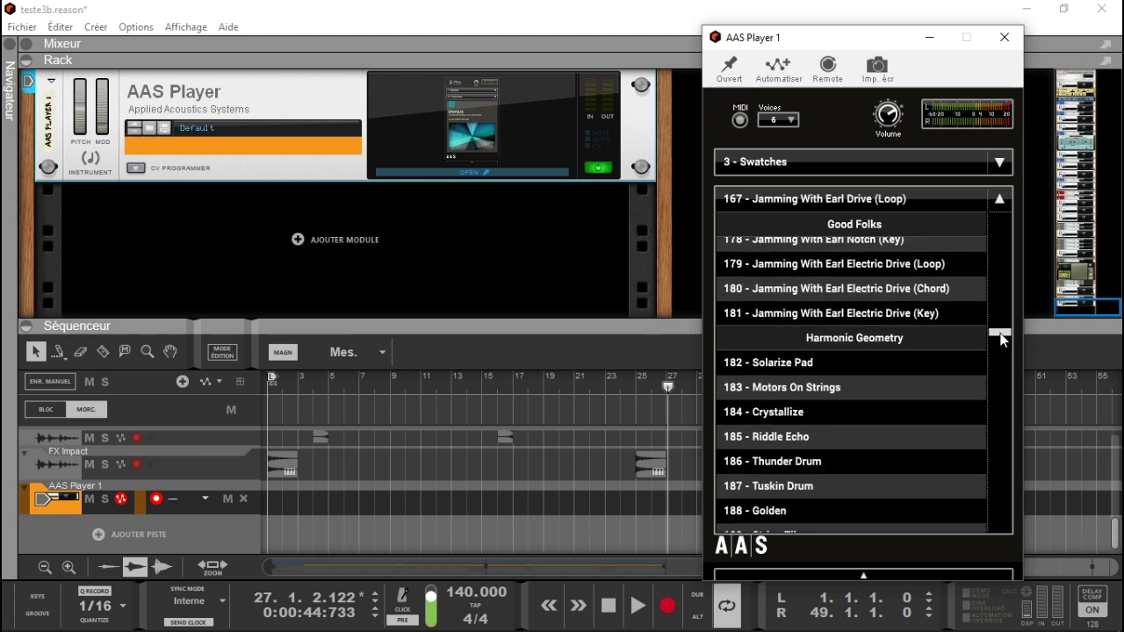
{"action": "left_click", "coordinate": [858, 360]}
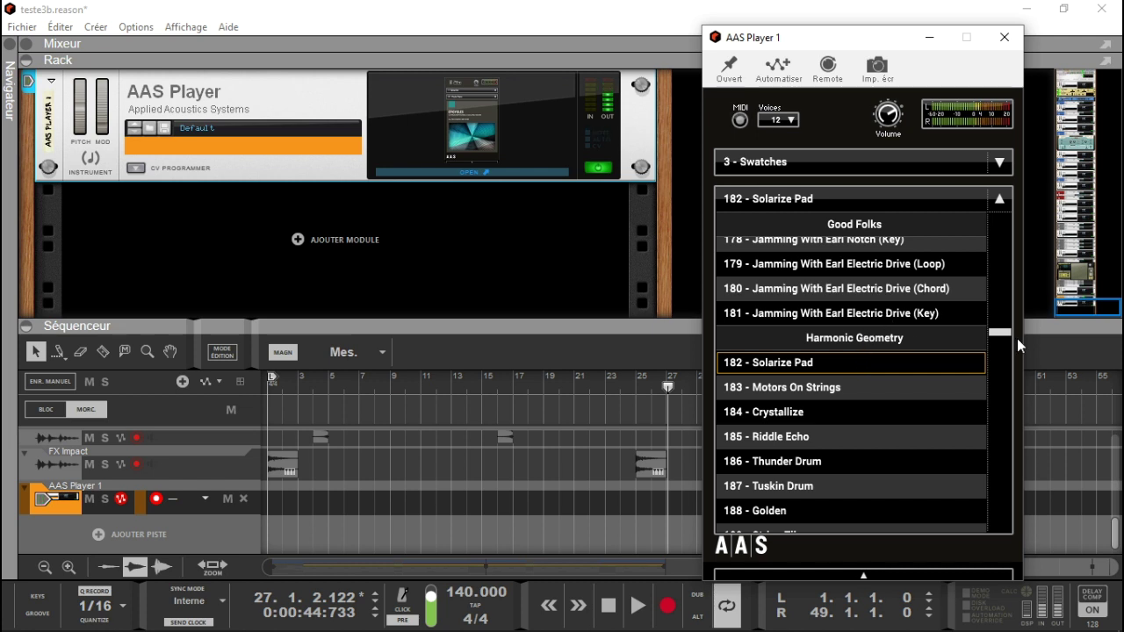
{"action": "left_click_drag", "start_coordinate": [1001, 335], "coordinate": [1003, 378]}
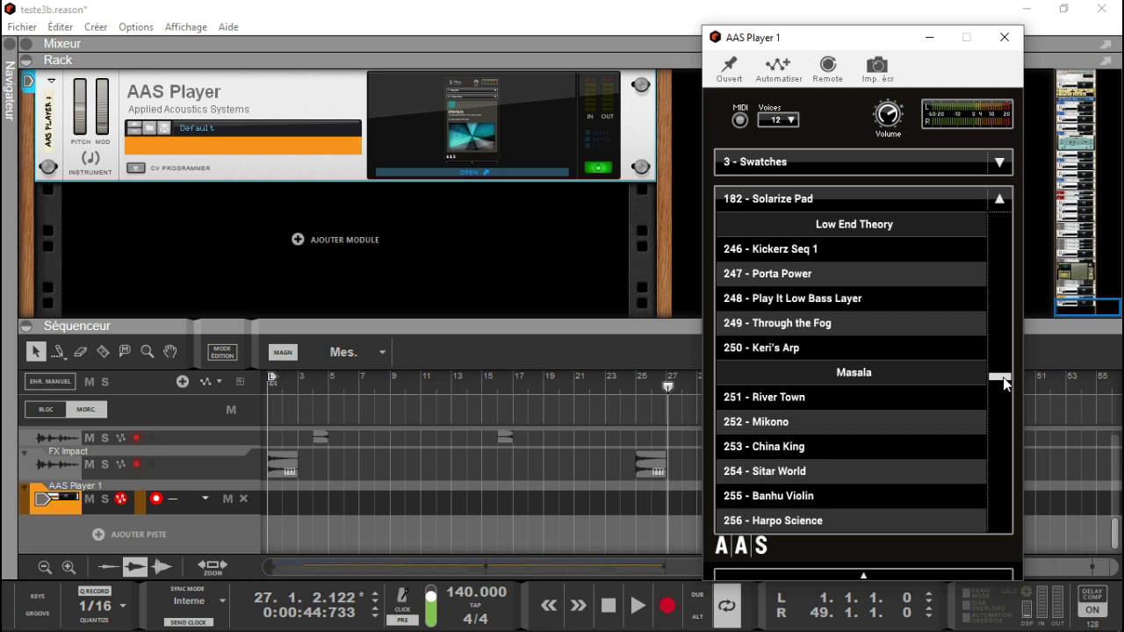
{"action": "left_click", "coordinate": [818, 397]}
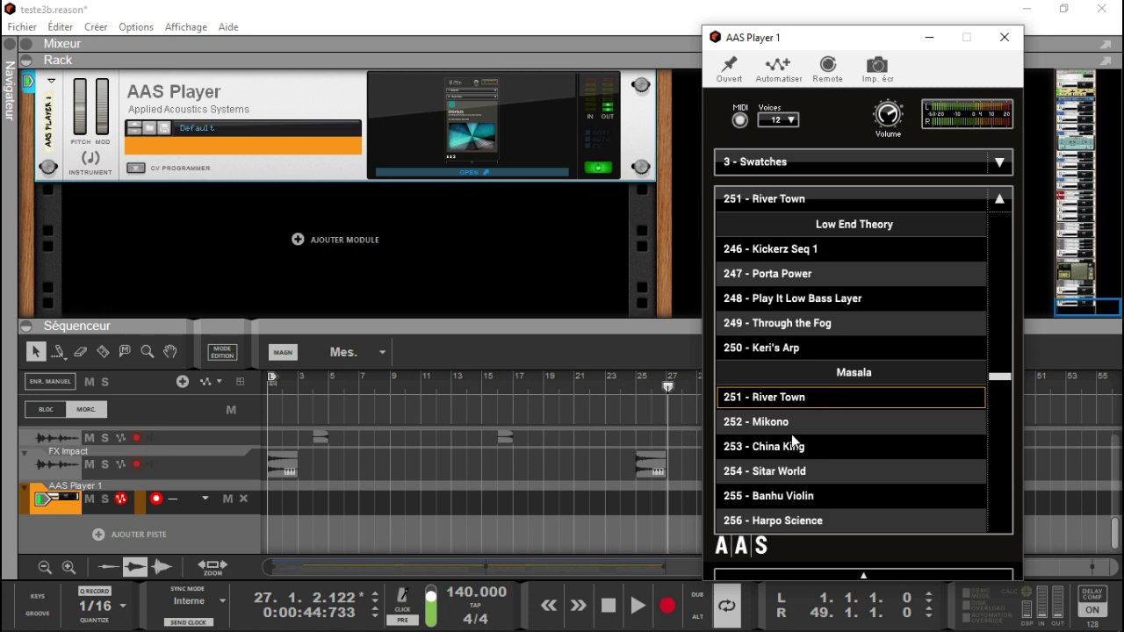
{"action": "left_click", "coordinate": [794, 427]}
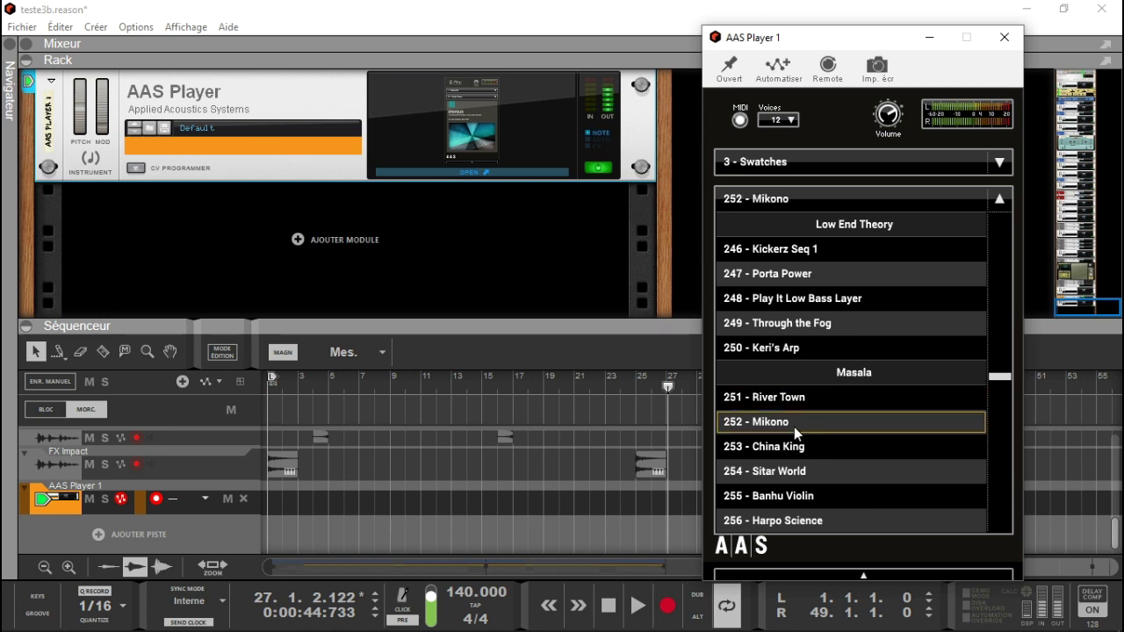
{"action": "left_click", "coordinate": [800, 456]}
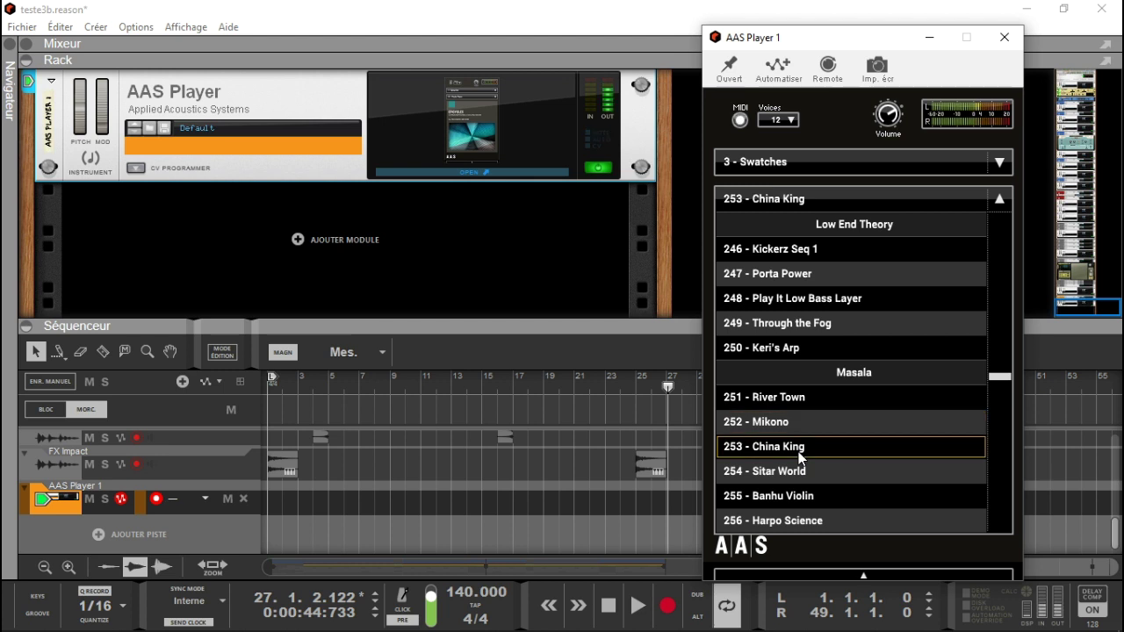
{"action": "left_click", "coordinate": [801, 474]}
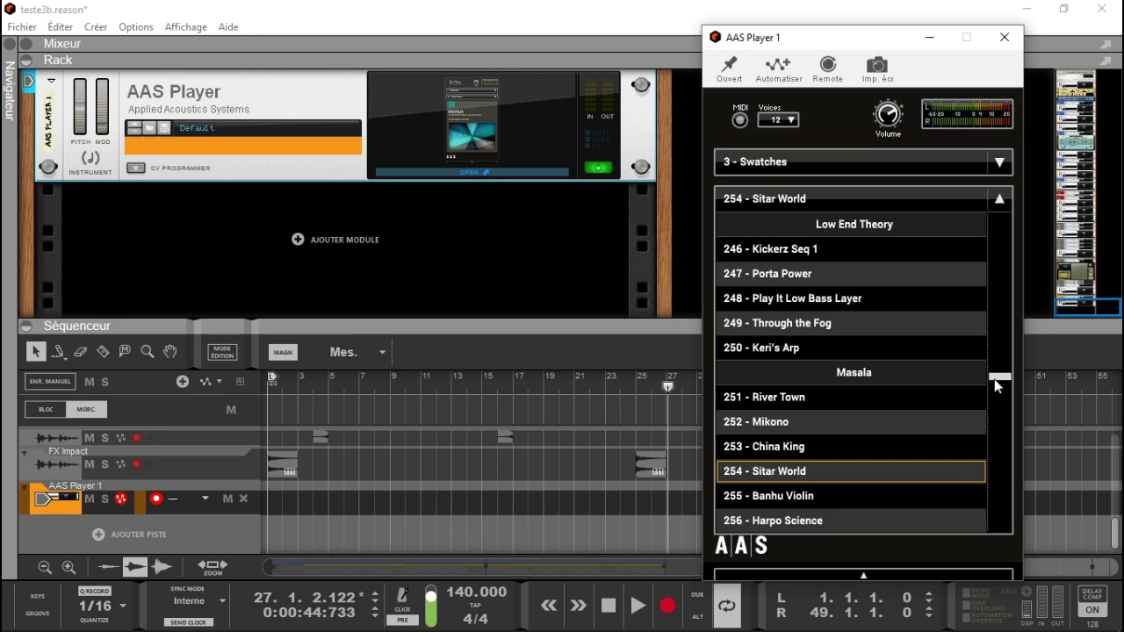
Step: Audition the presets 307 - U Stars Lead (Loop), 306 - Orchestral Hit 01 and 328 - Avalon Rhythm Left (Loop) without the song
{"action": "left_click_drag", "start_coordinate": [1000, 385], "coordinate": [1002, 415]}
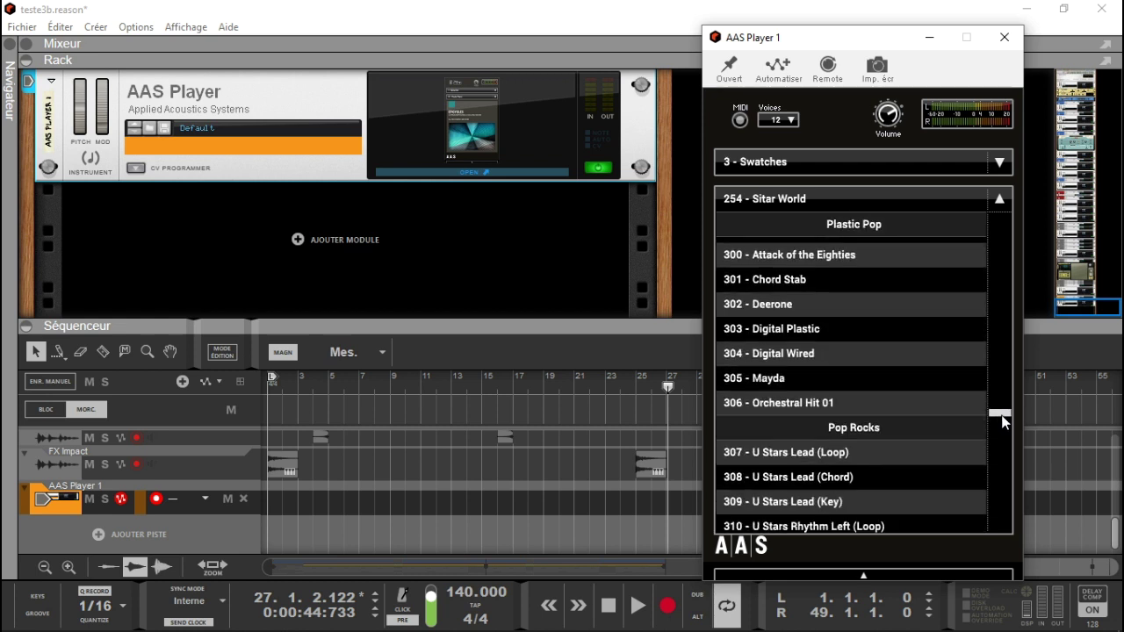
{"action": "left_click", "coordinate": [834, 455]}
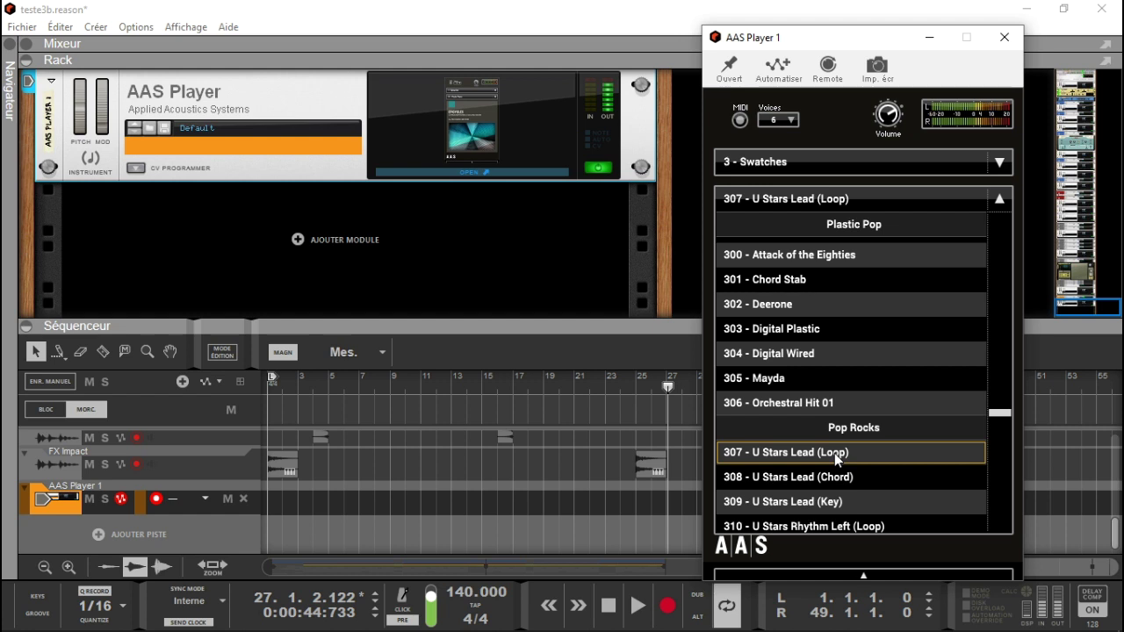
{"action": "left_click", "coordinate": [805, 404]}
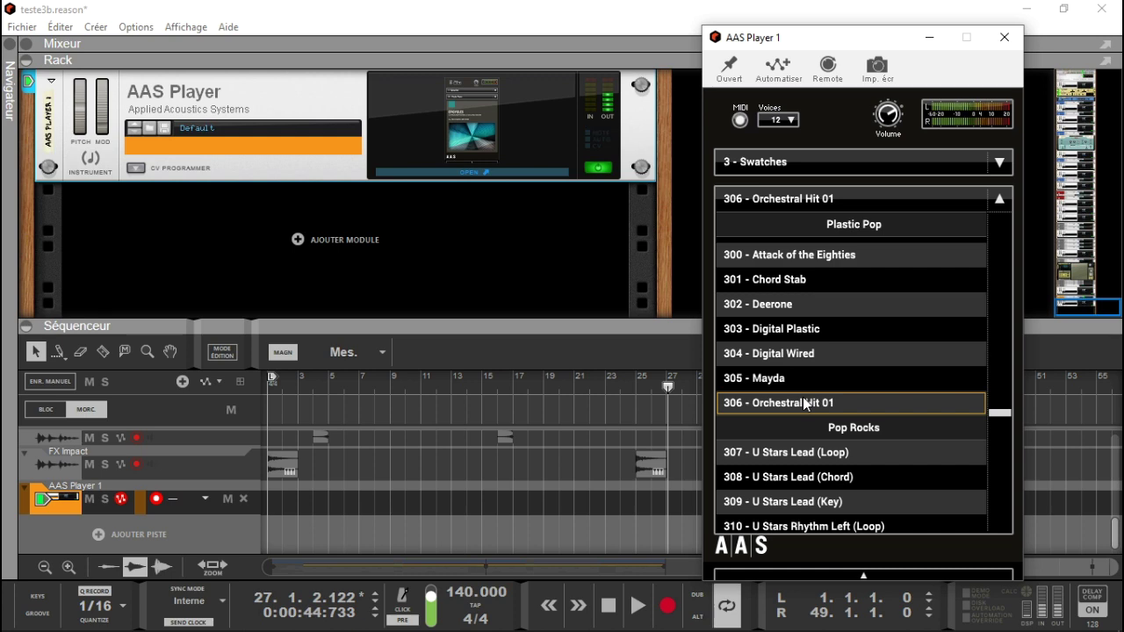
{"action": "left_click_drag", "start_coordinate": [1006, 412], "coordinate": [1009, 427]}
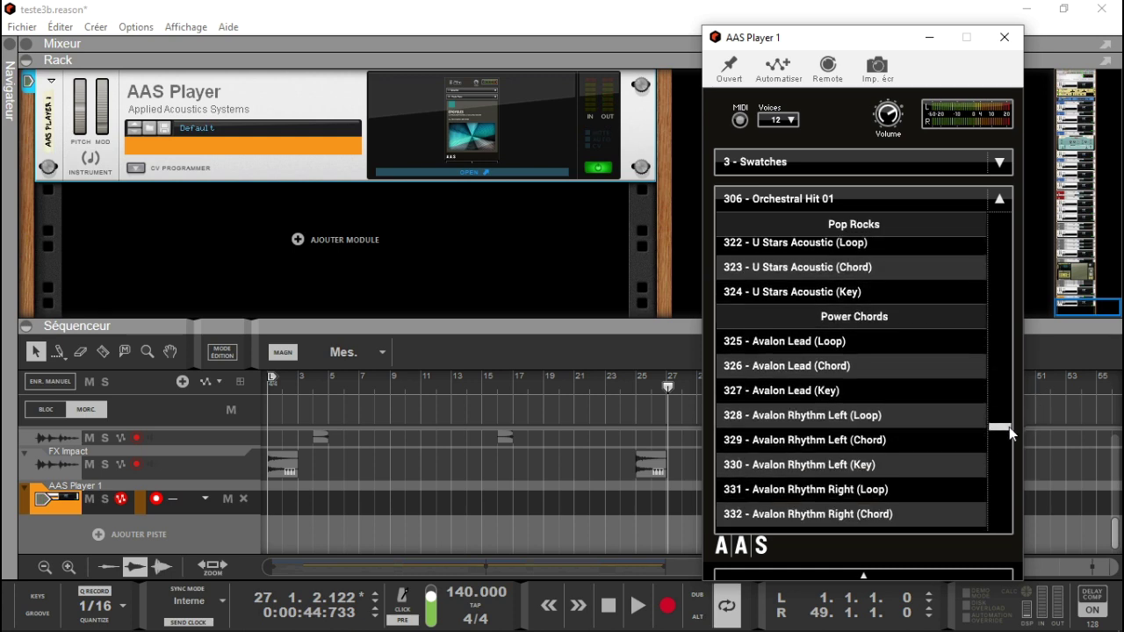
{"action": "left_click", "coordinate": [868, 423]}
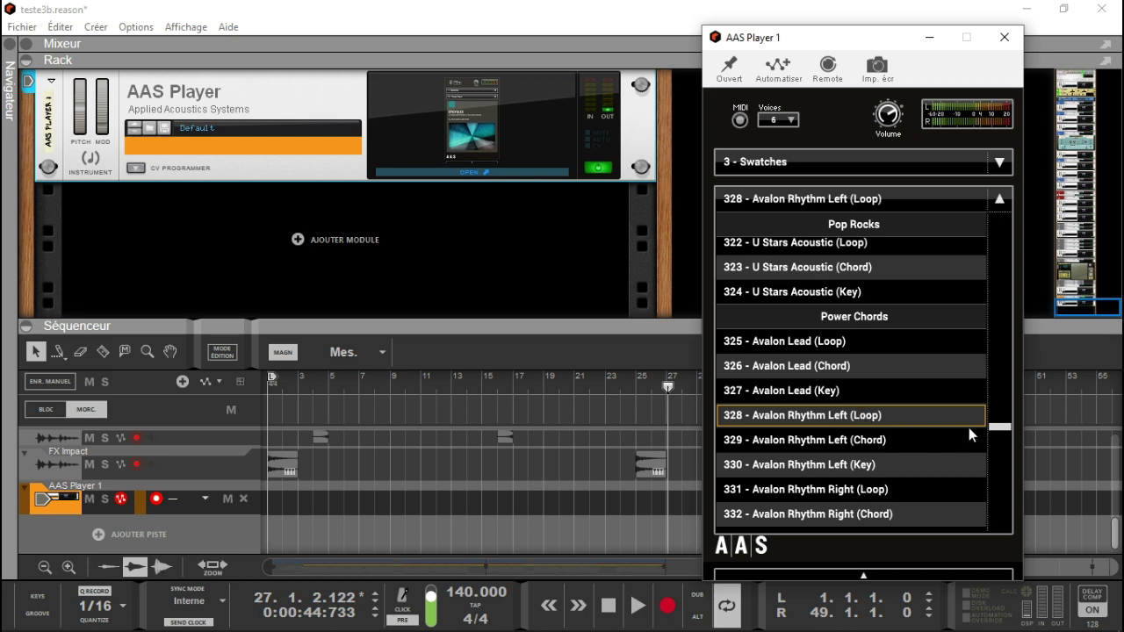
Step: Audition the Raw presets 343 - Little Fatty and 347 - Formantor
{"action": "scroll", "coordinate": [1003, 432], "scroll_direction": "down", "scroll_amount": 7}
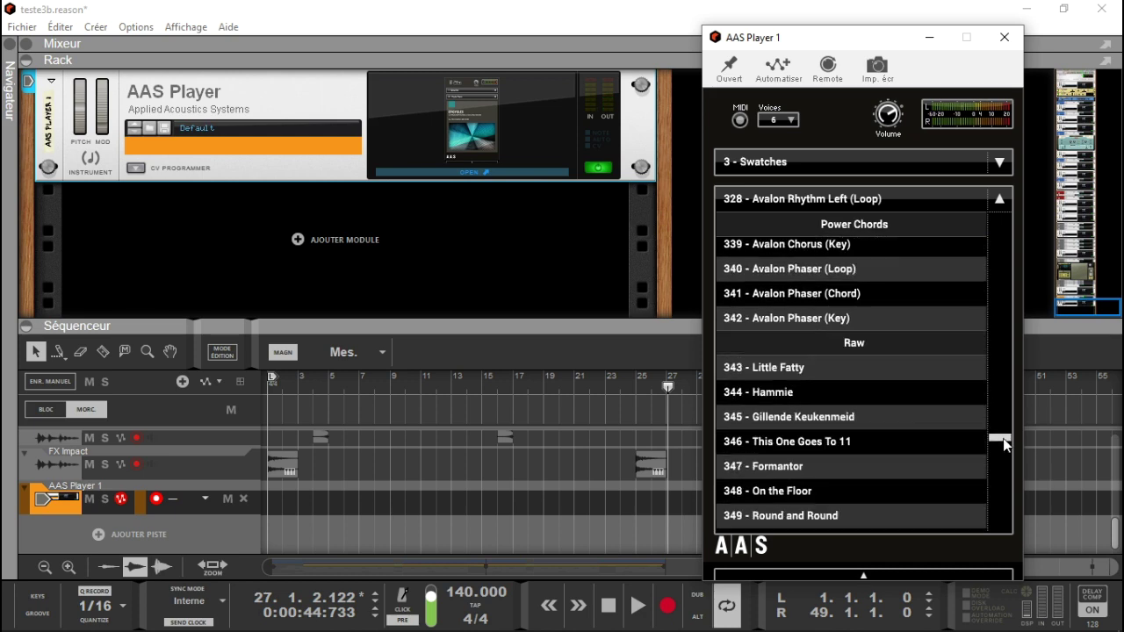
{"action": "left_click", "coordinate": [757, 299]}
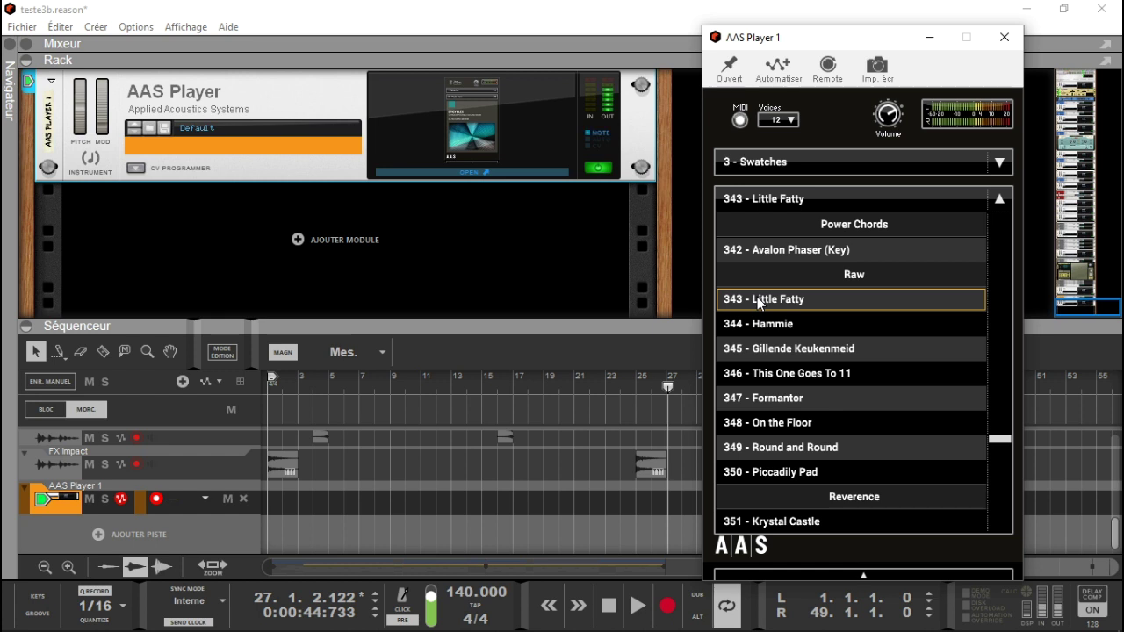
{"action": "left_click", "coordinate": [788, 398]}
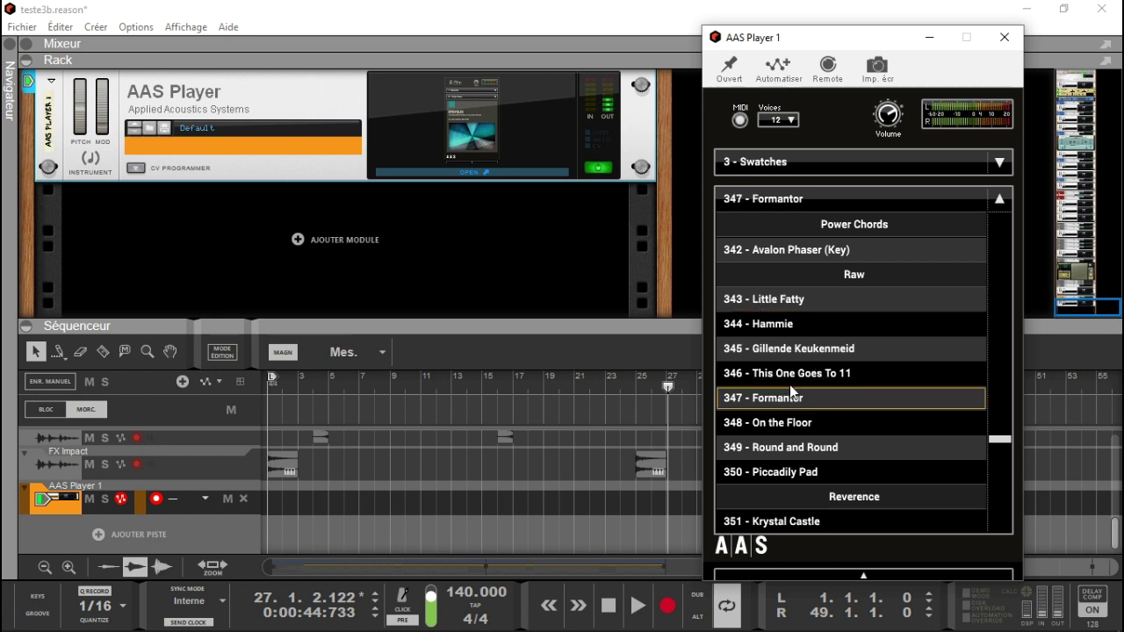
Step: Resume song playback from the rack and turn off solo on the drums and AAS Player 1 channels
{"action": "left_click", "coordinate": [492, 296]}
{"action": "key", "text": "space"}
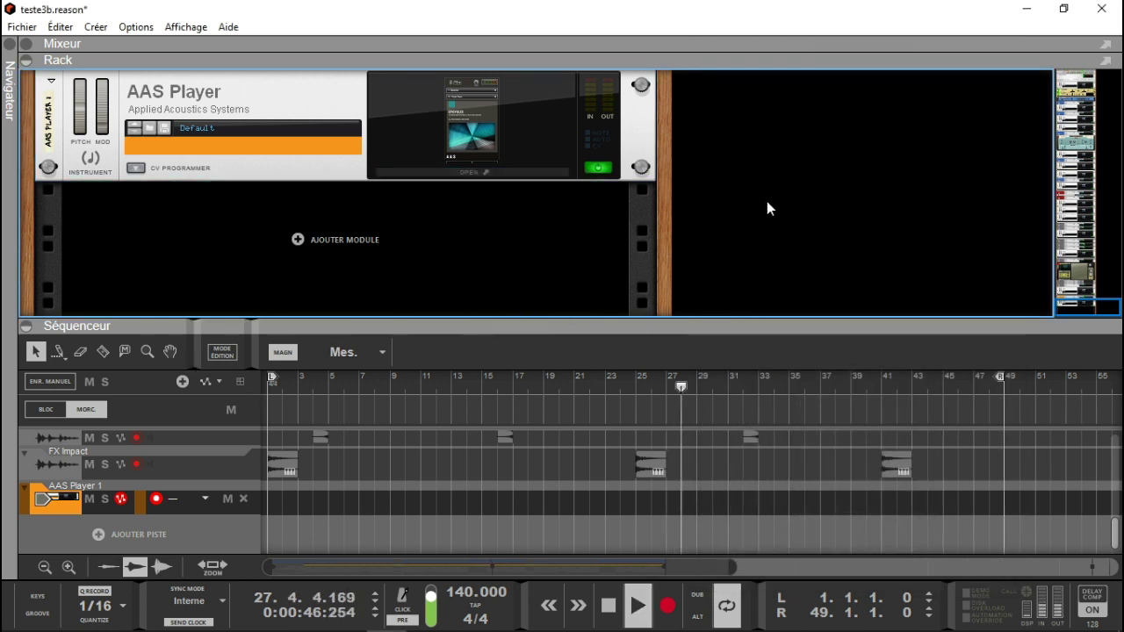
{"action": "left_click", "coordinate": [1077, 312]}
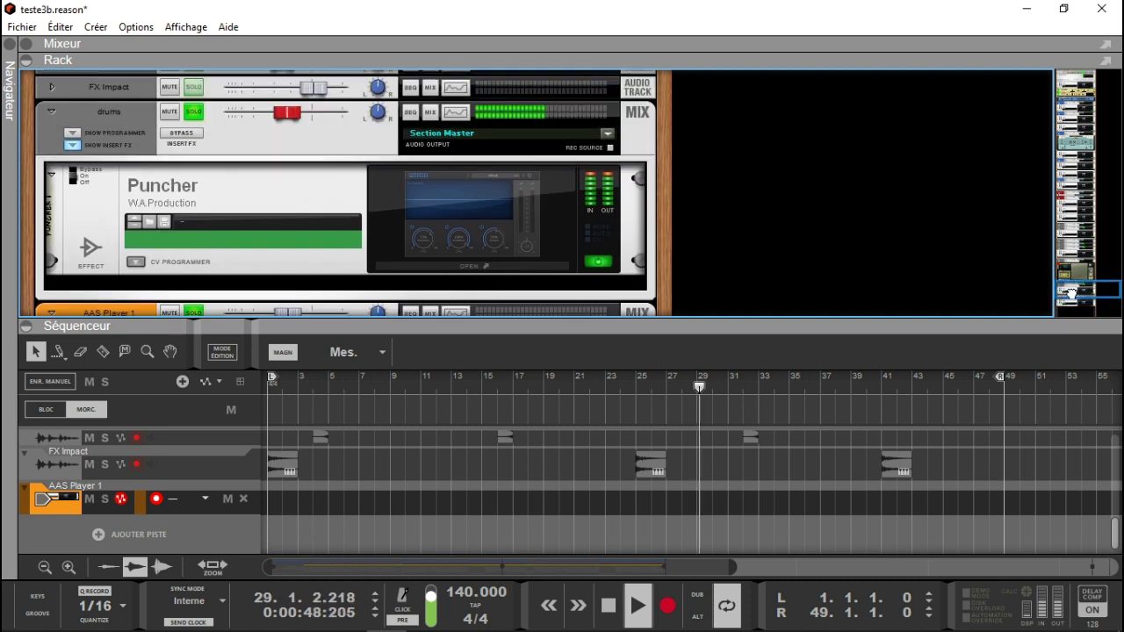
{"action": "left_click", "coordinate": [188, 112]}
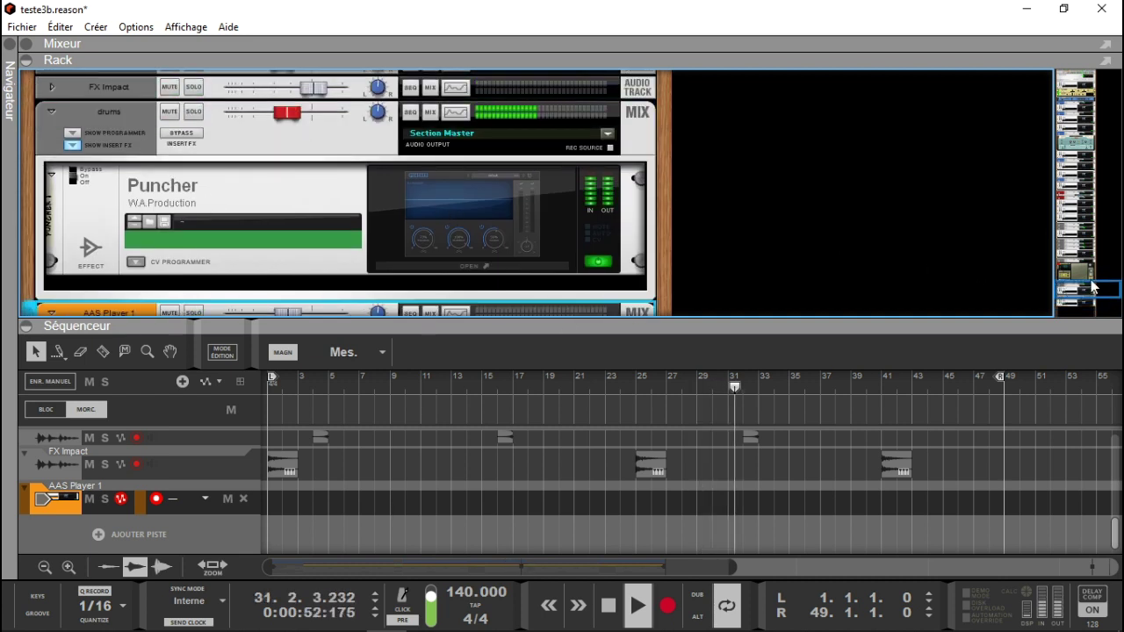
Step: Collapse the sequencer to enlarge the rack, and stop the song at the organza channel's Sweeper effect
{"action": "left_click_drag", "start_coordinate": [1093, 281], "coordinate": [1089, 233]}
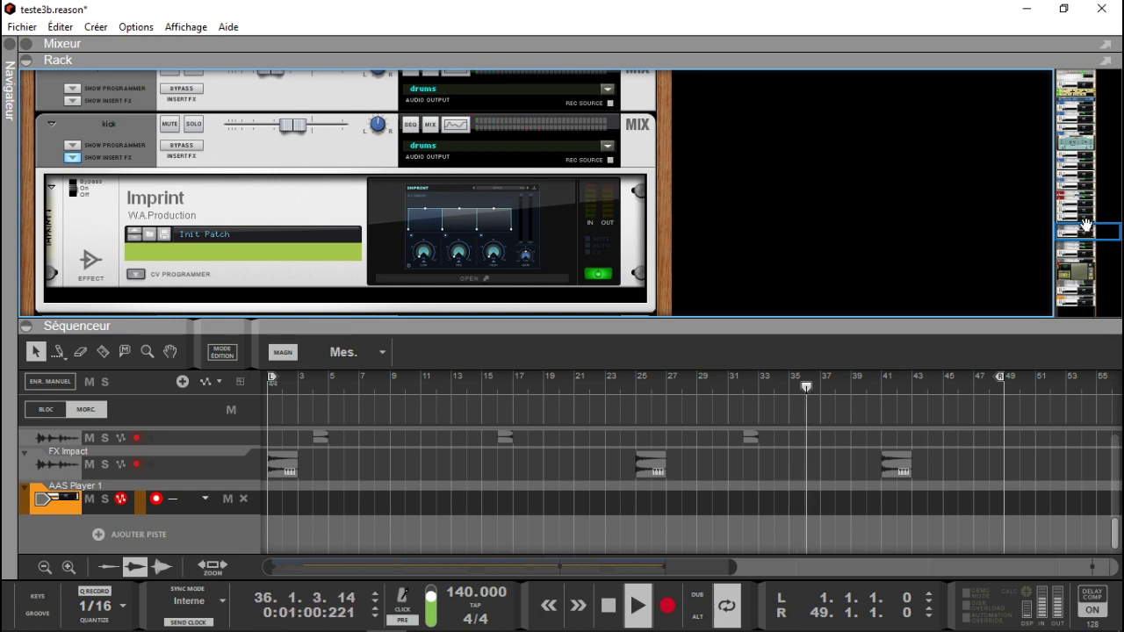
{"action": "left_click_drag", "start_coordinate": [1088, 233], "coordinate": [1048, 166]}
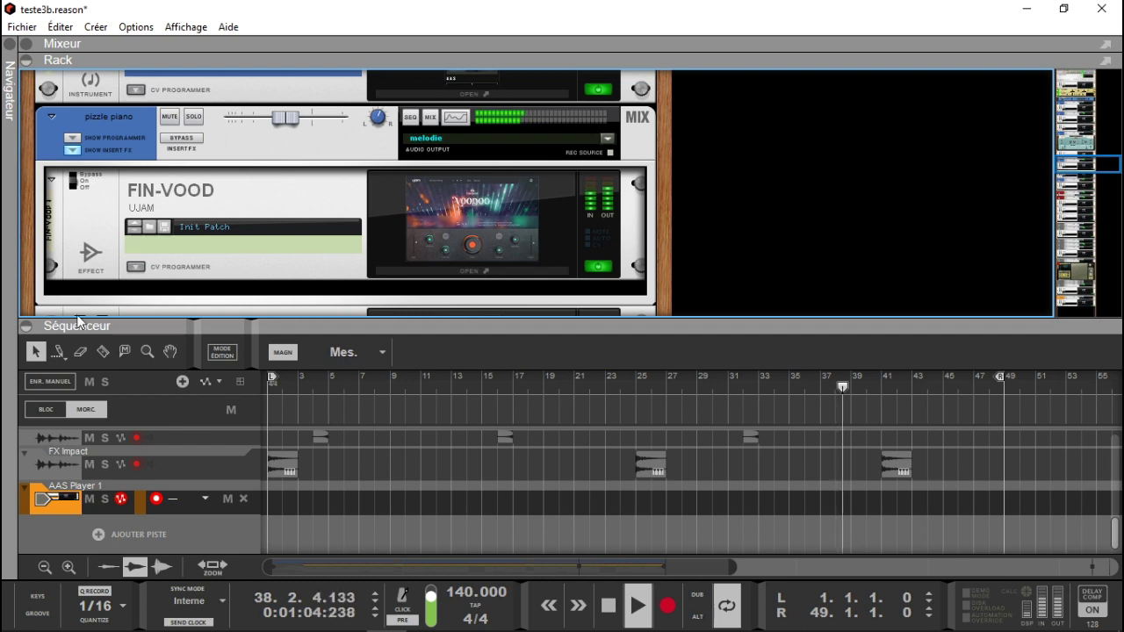
{"action": "left_click", "coordinate": [27, 326]}
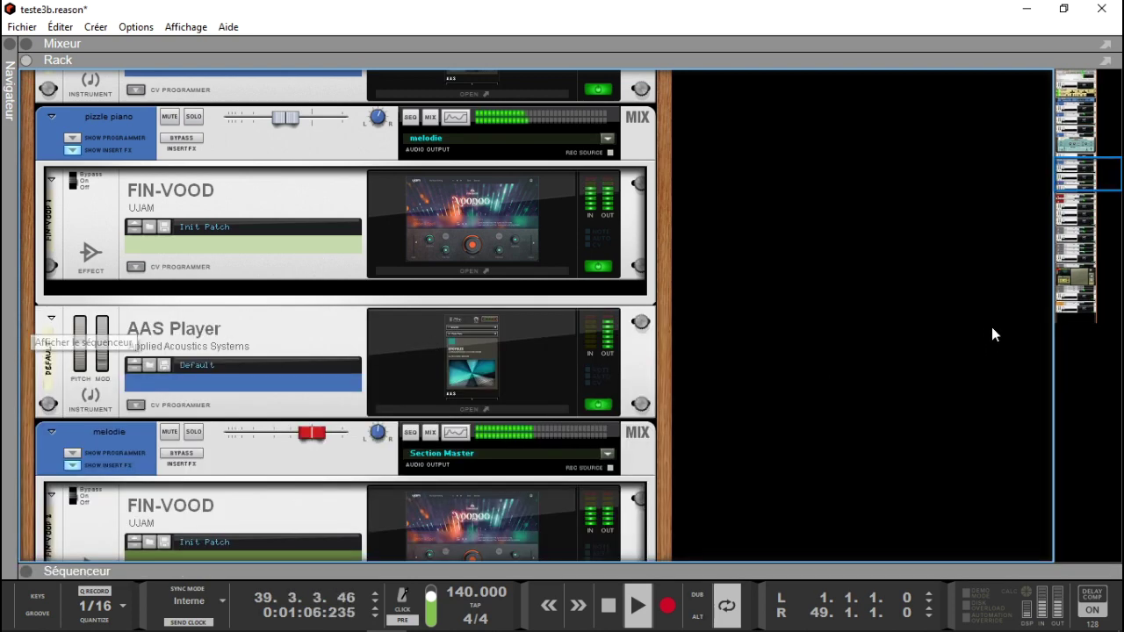
{"action": "left_click_drag", "start_coordinate": [1112, 193], "coordinate": [1106, 143]}
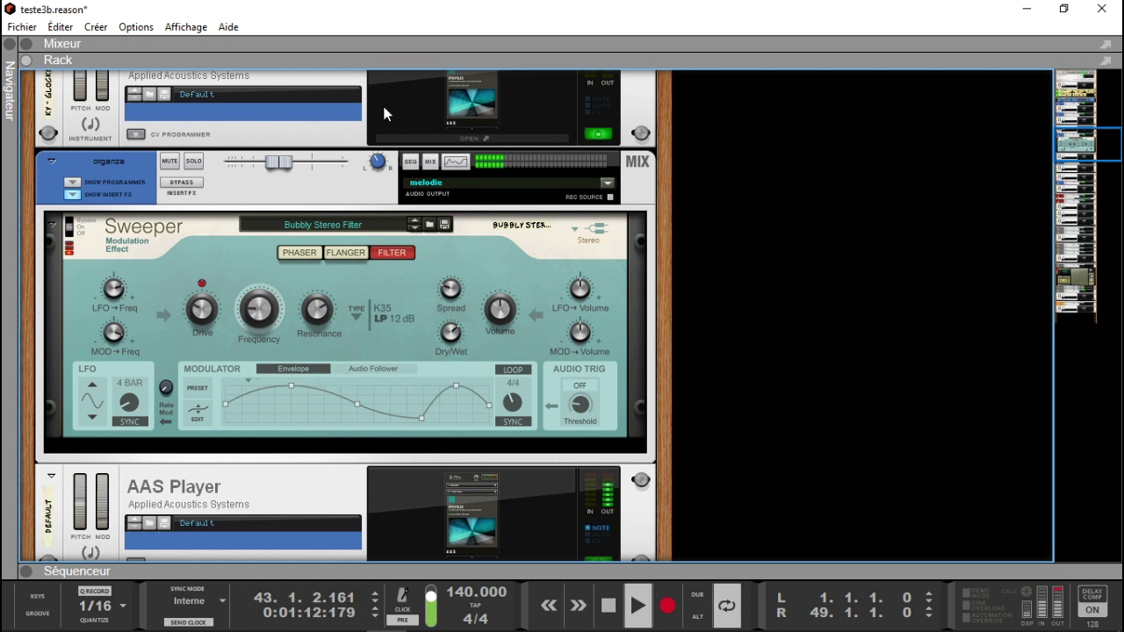
{"action": "key", "text": "space"}
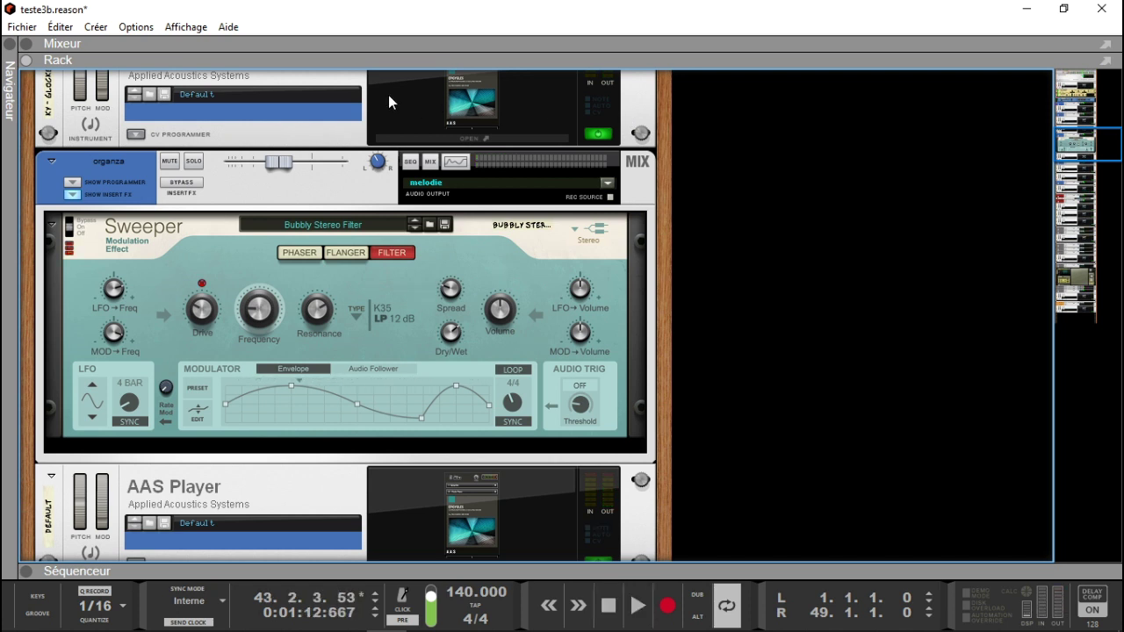
Step: Open the KY - Glockenspiel2 AAS Player above the organza channel to check its Swatches preset, and close it
{"action": "left_click", "coordinate": [455, 133]}
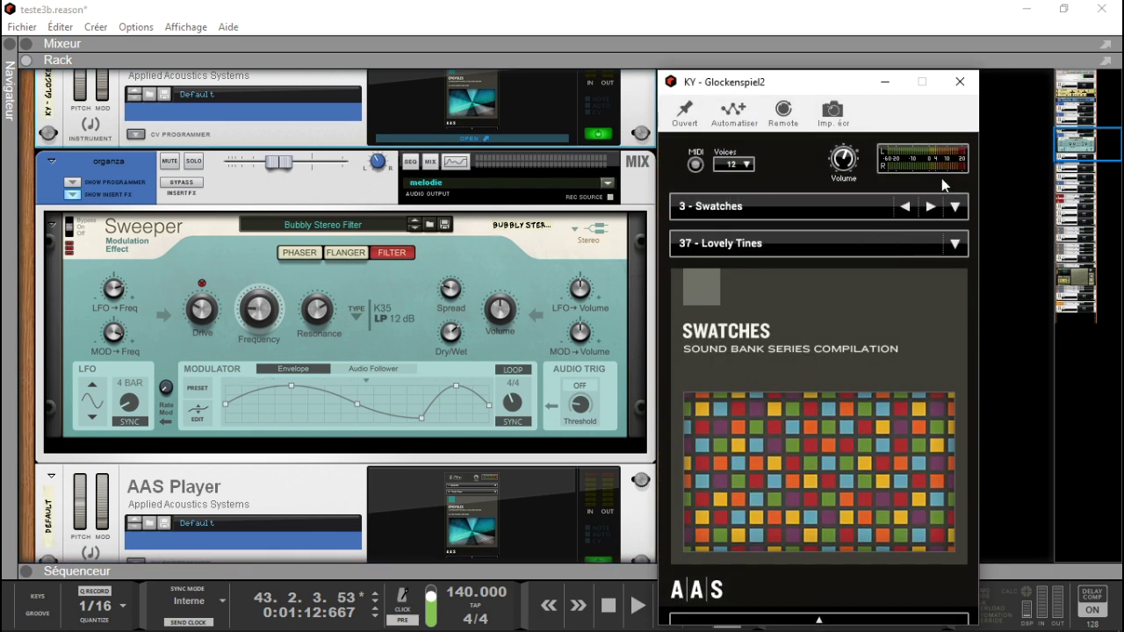
{"action": "mouse_move", "coordinate": [879, 248]}
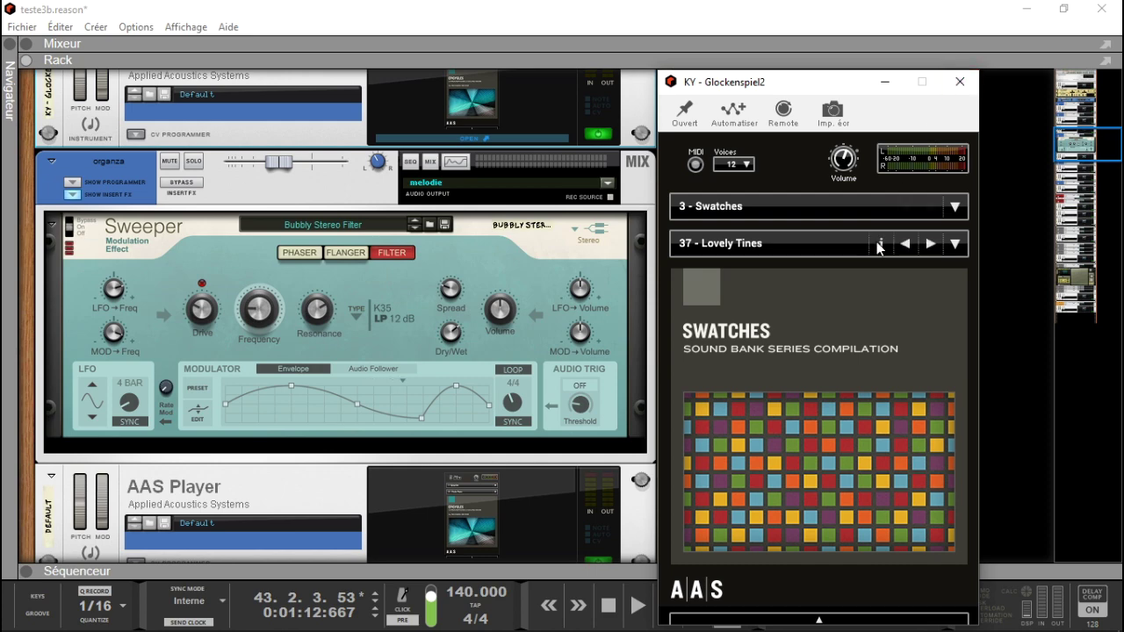
{"action": "left_click", "coordinate": [959, 81]}
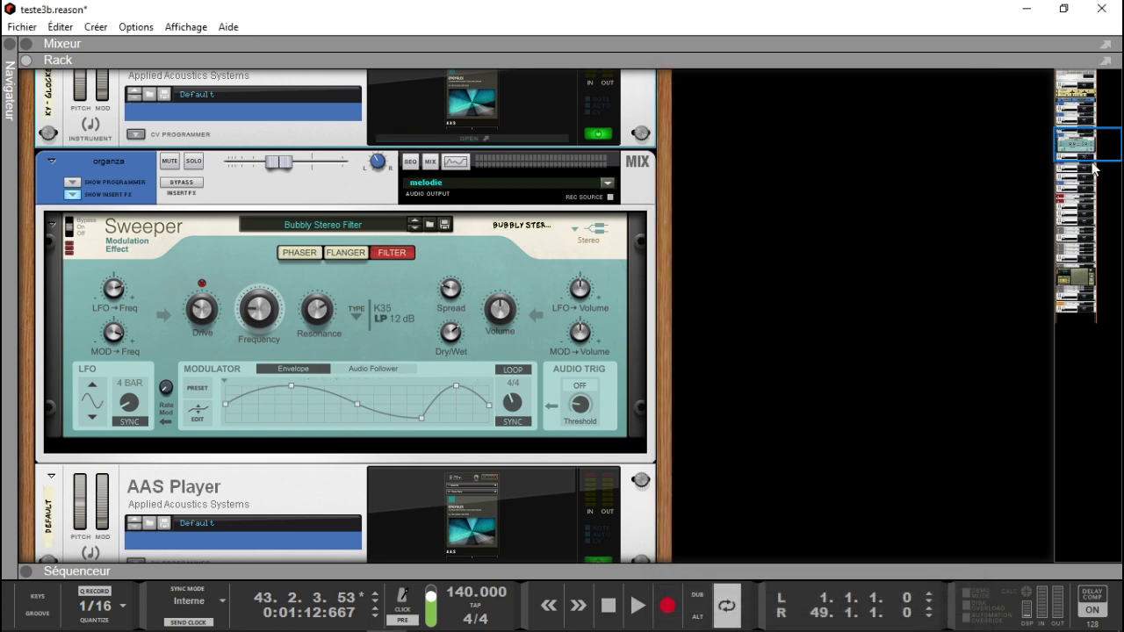